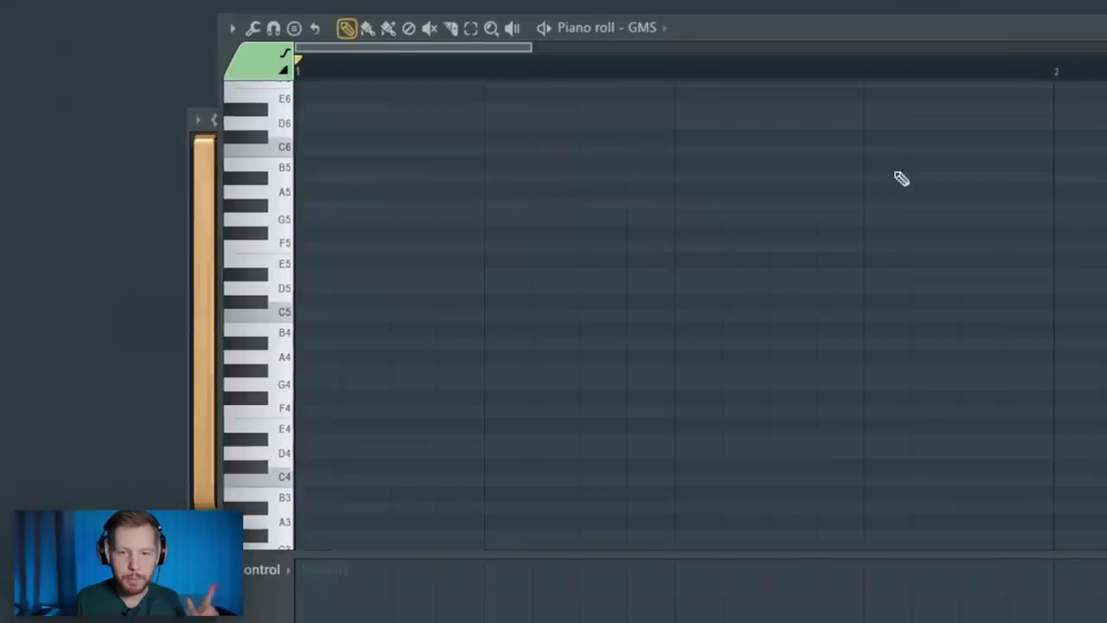
Step: Enter one long low note for GMS and consolidate the Pattern 1 clip in the playlist into a WAV audio clip
mouse_move(313, 497)
left_mouse_down()
mouse_move(313, 555)
mouse_move(313, 517)
left_mouse_up()
key("space")
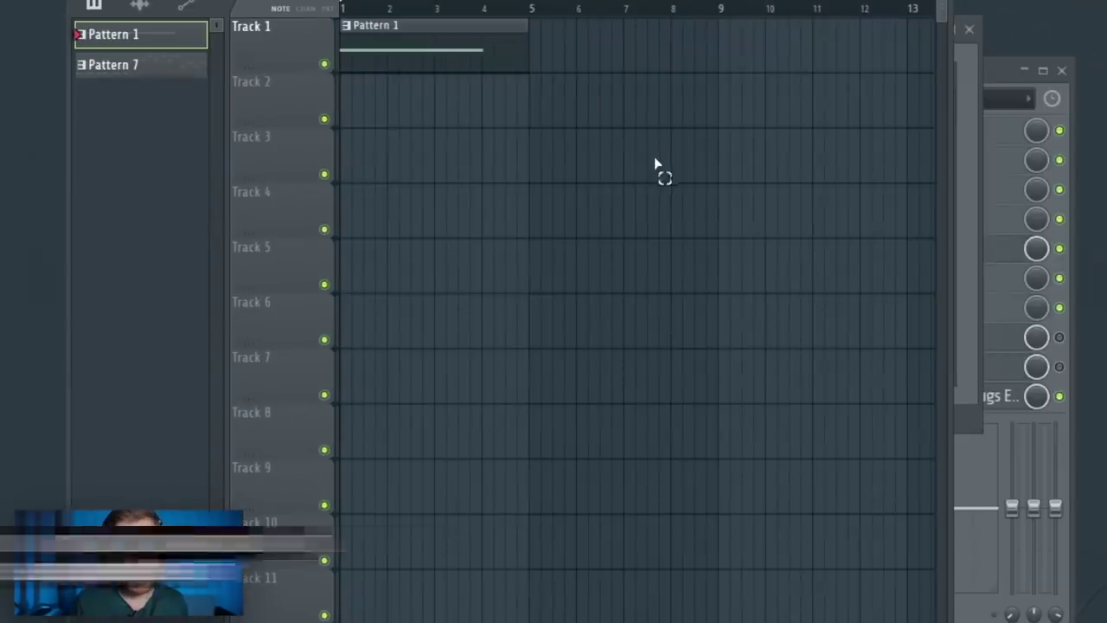
left_click_drag(655, 164, 312, 49)
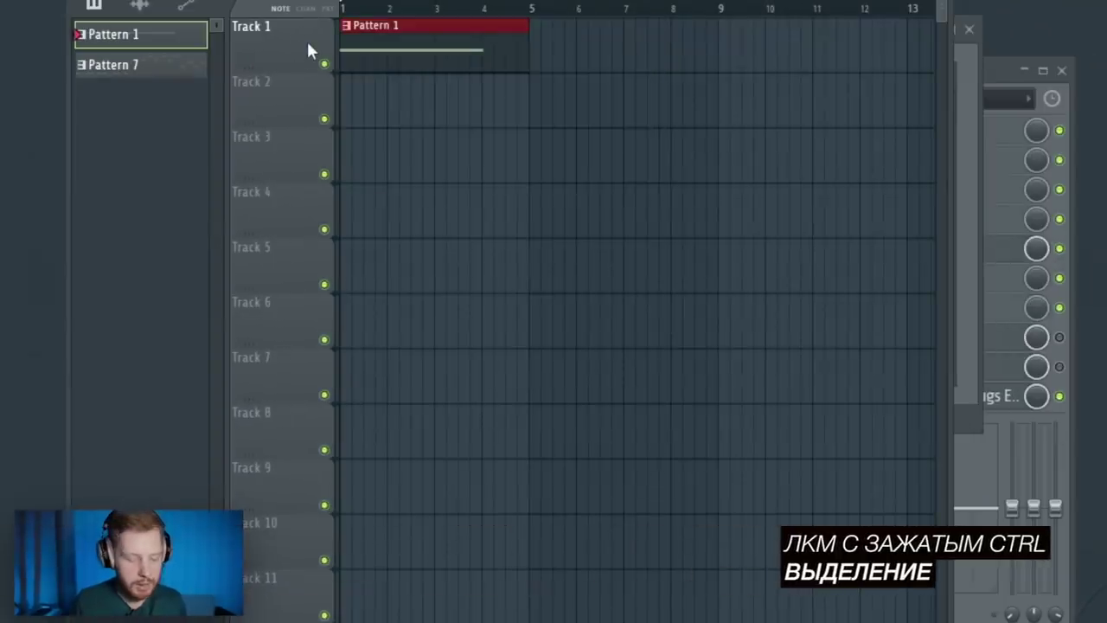
key("ctrl+alt+c")
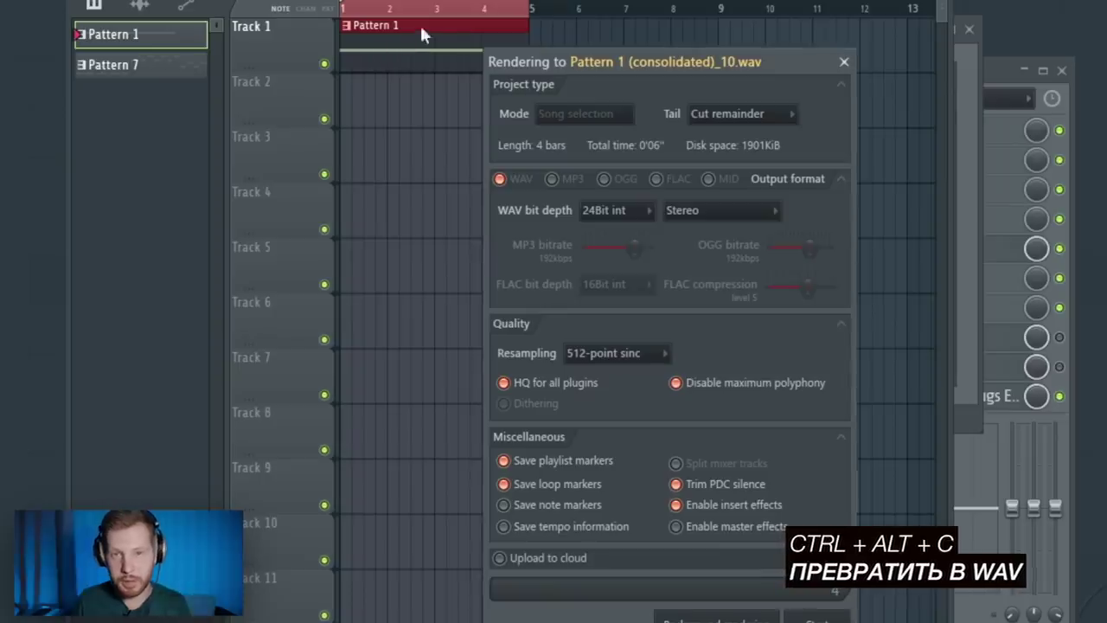
left_click(791, 621)
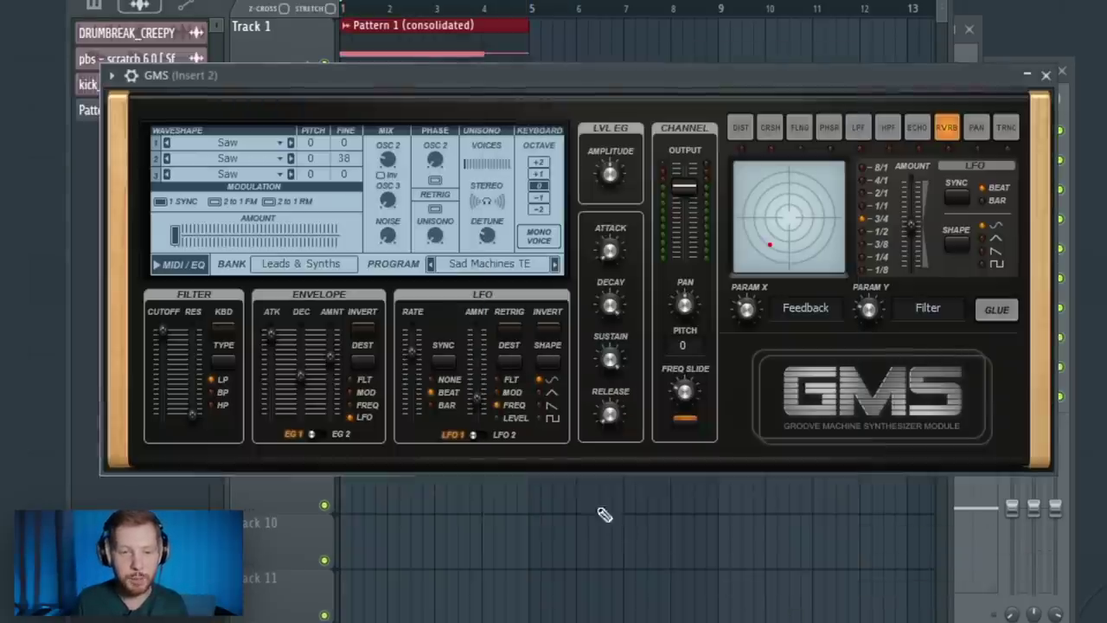
Step: Open the consolidated Pattern 1 clip's sample in the audio editor
right_click(603, 514)
double_click(467, 54)
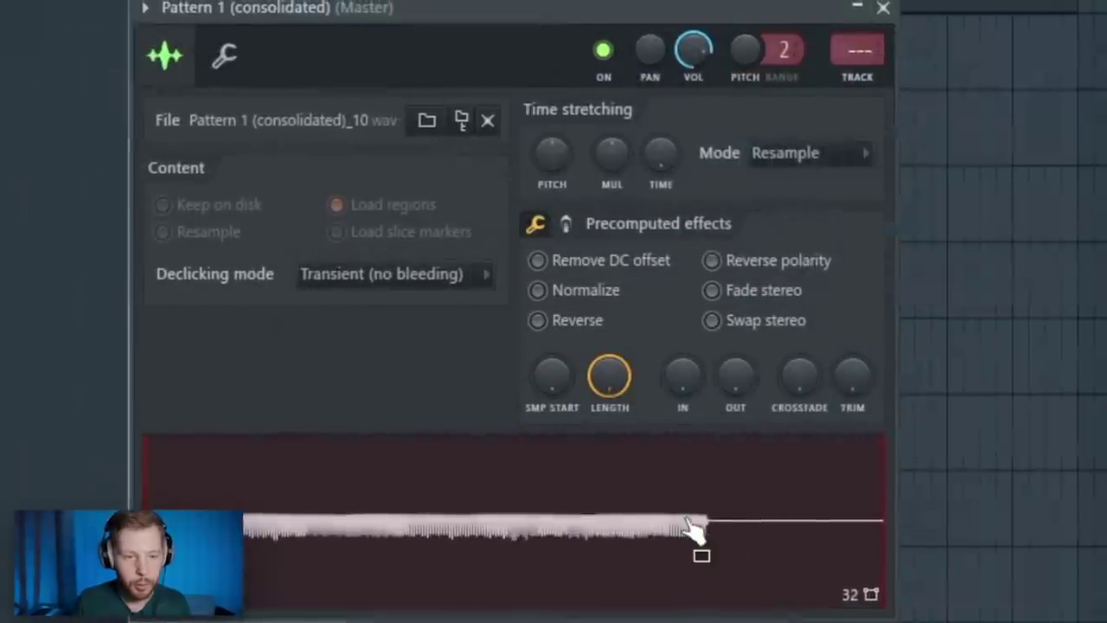
right_click(686, 515)
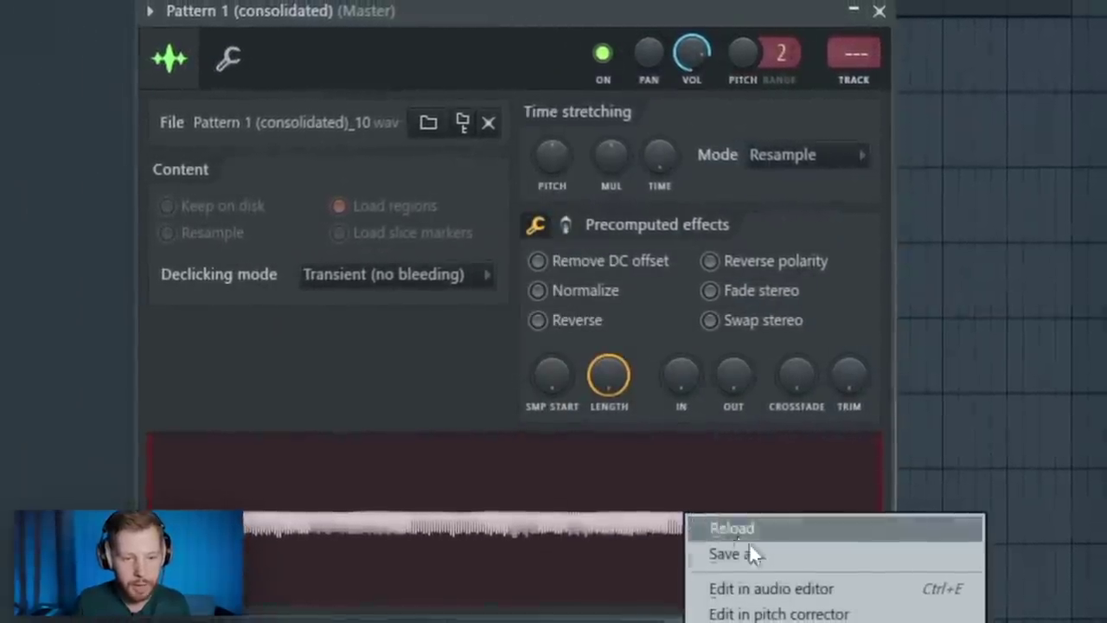
left_click(778, 586)
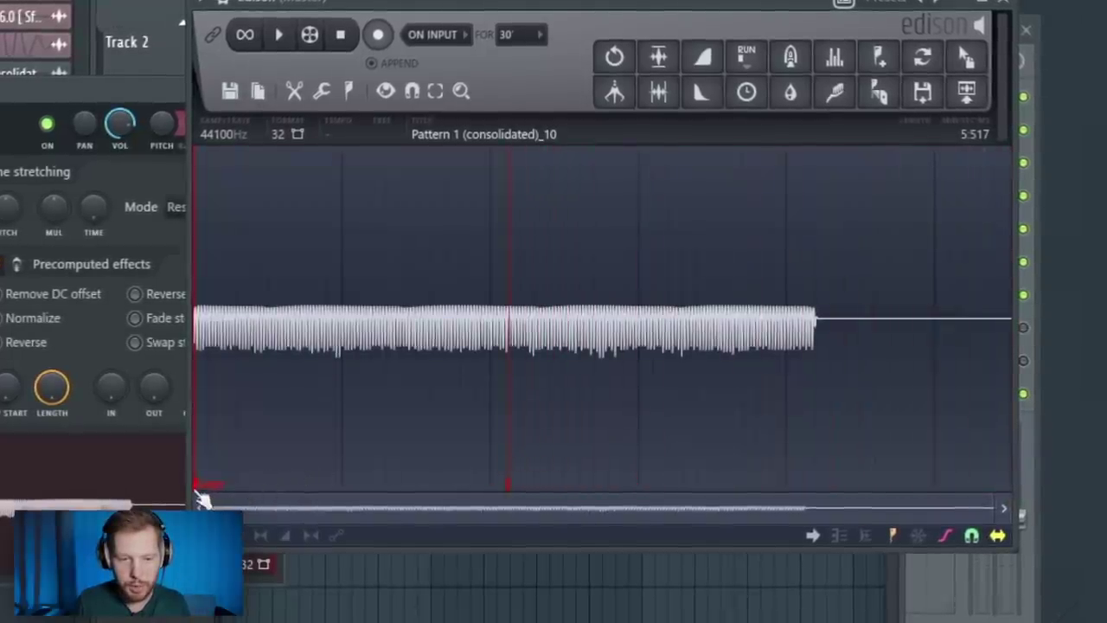
Step: Place the loop region inside the sustained part of the waveform and audition it with looping turned on
left_click_drag(197, 492, 321, 473)
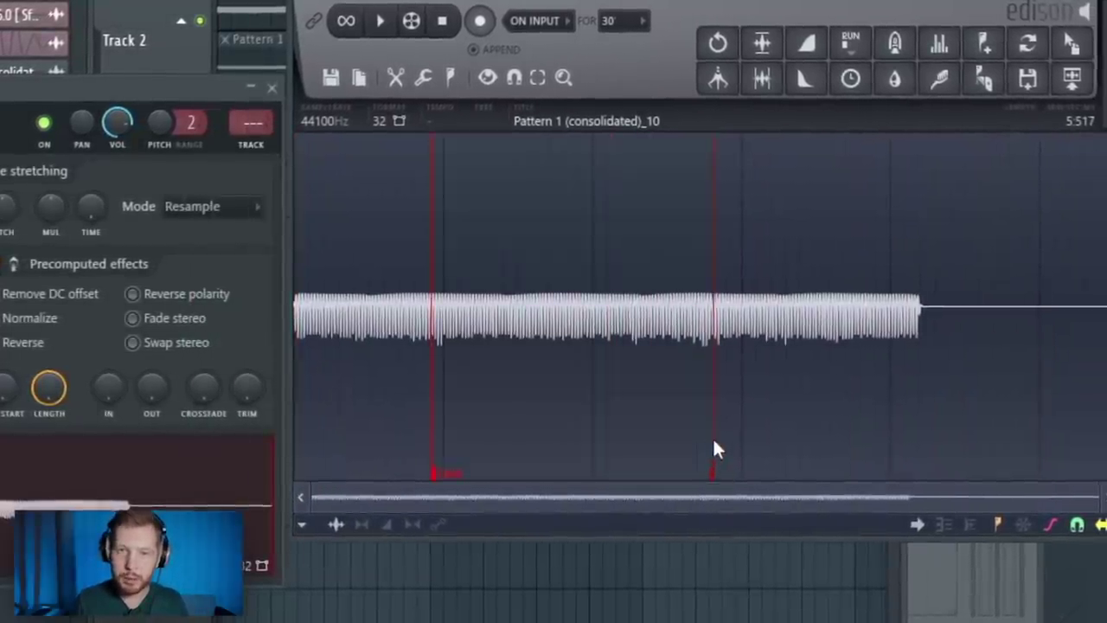
left_click(343, 19)
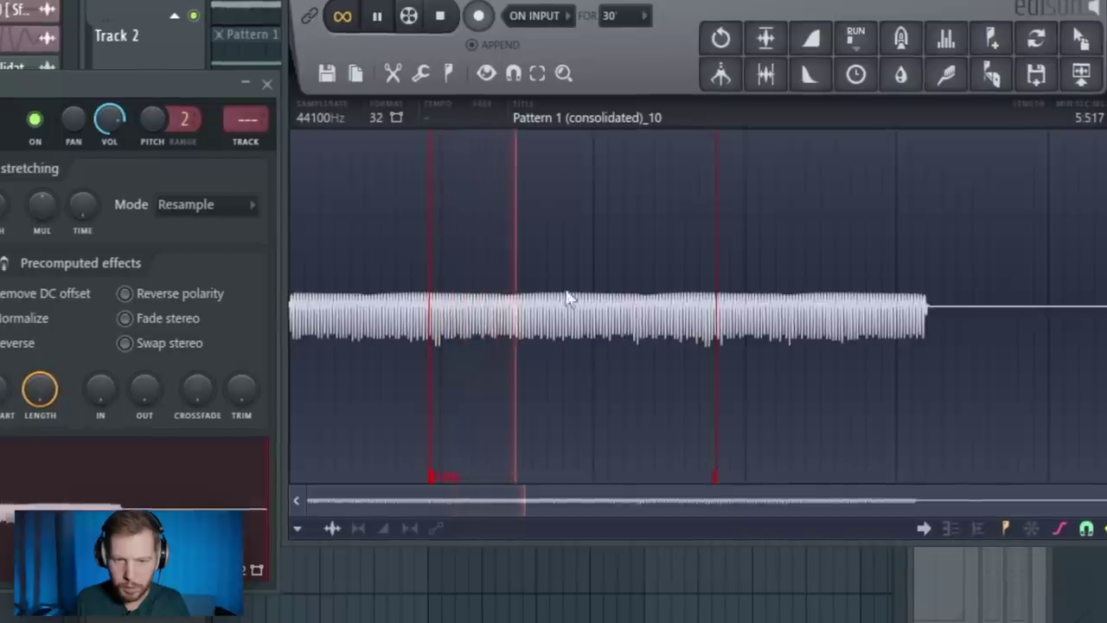
key("space")
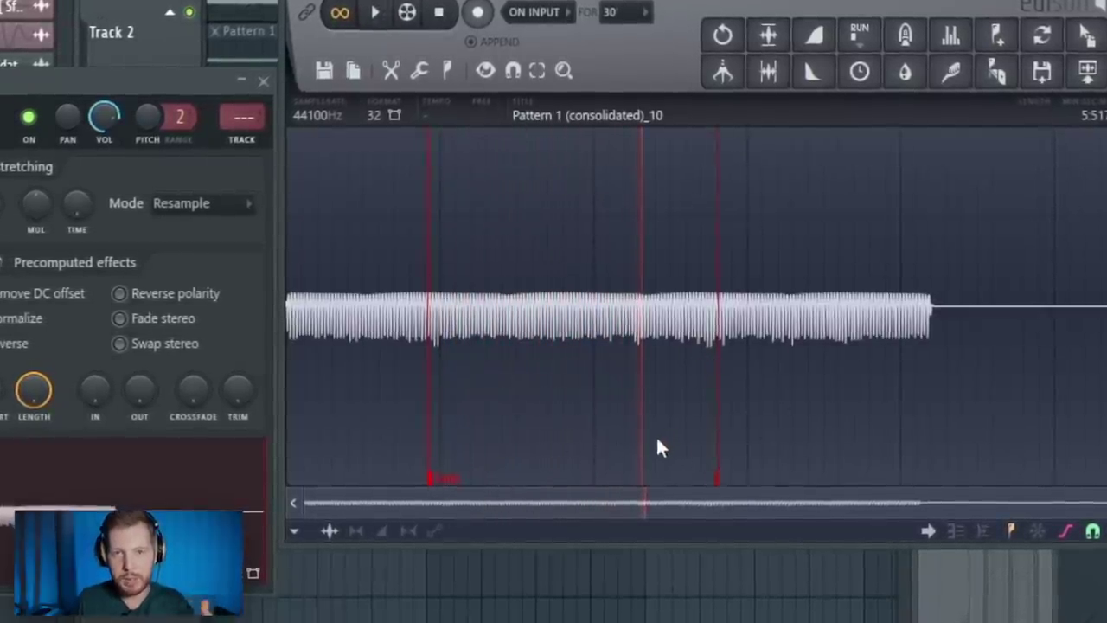
Step: Transfer the looped sample from Edison to the channel rack as a new sampler channel and open its settings
left_click_drag(1089, 35, 484, 164)
left_click(533, 410)
left_click_drag(617, 183, 729, 215)
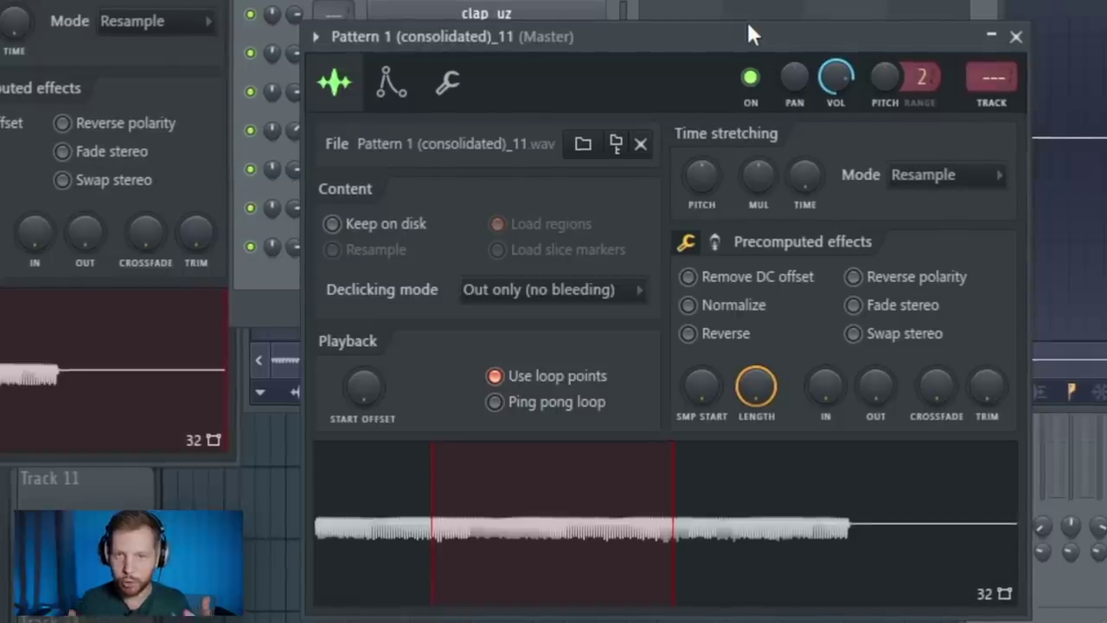
Step: Add boost, EQ and clipping to the Pattern 1 (consolidated)_11 channel and route it to mixer track 3
left_click(455, 79)
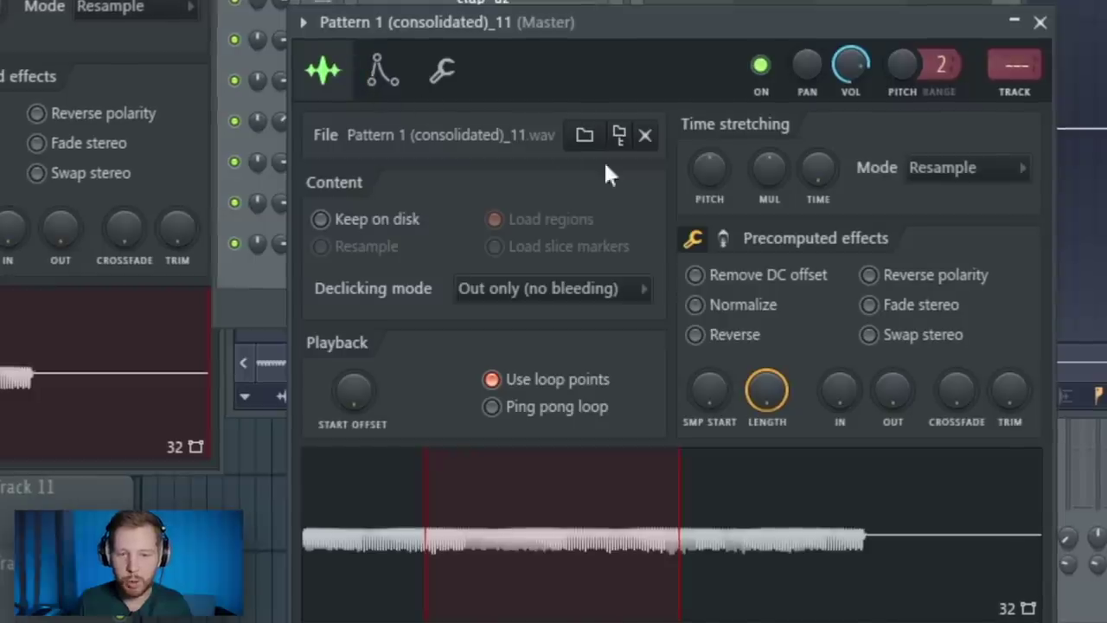
left_click(726, 238)
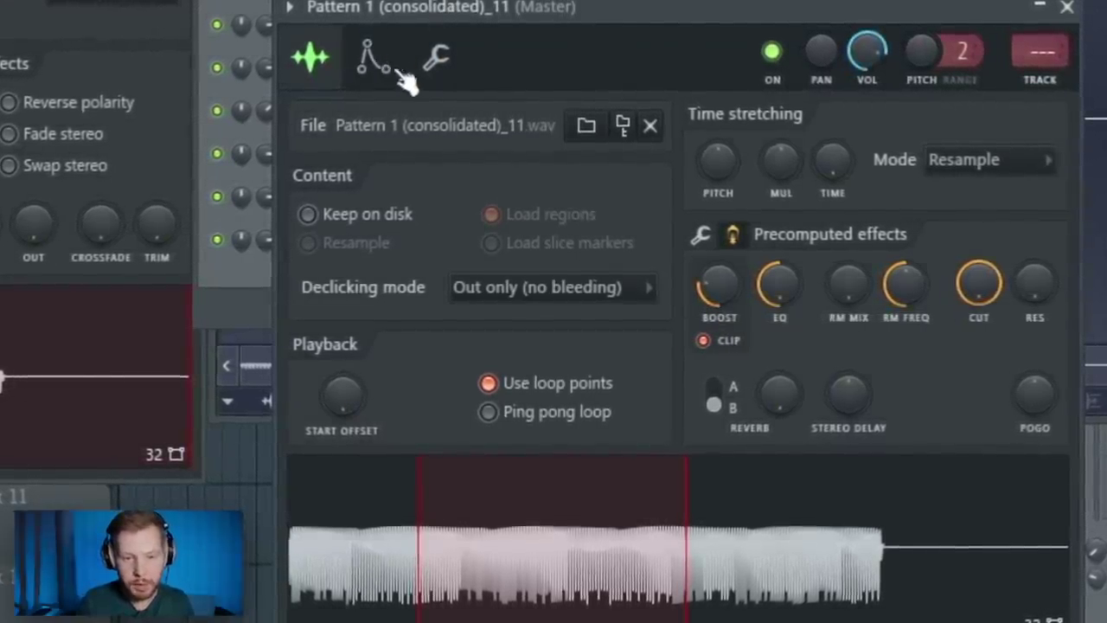
left_click(436, 57)
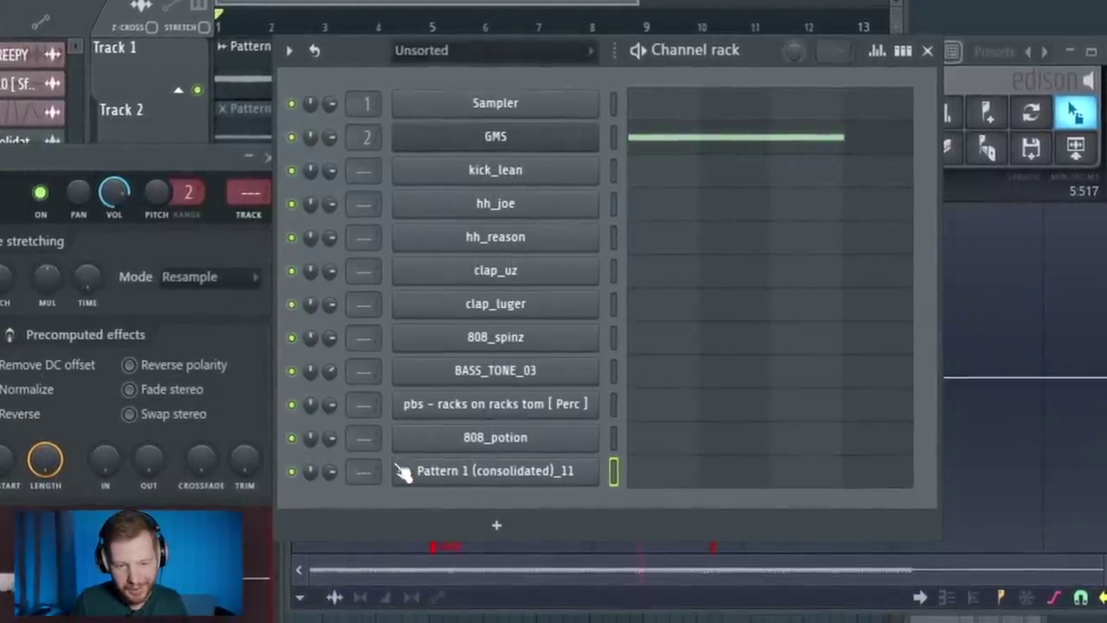
scroll(364, 472, "up", 3)
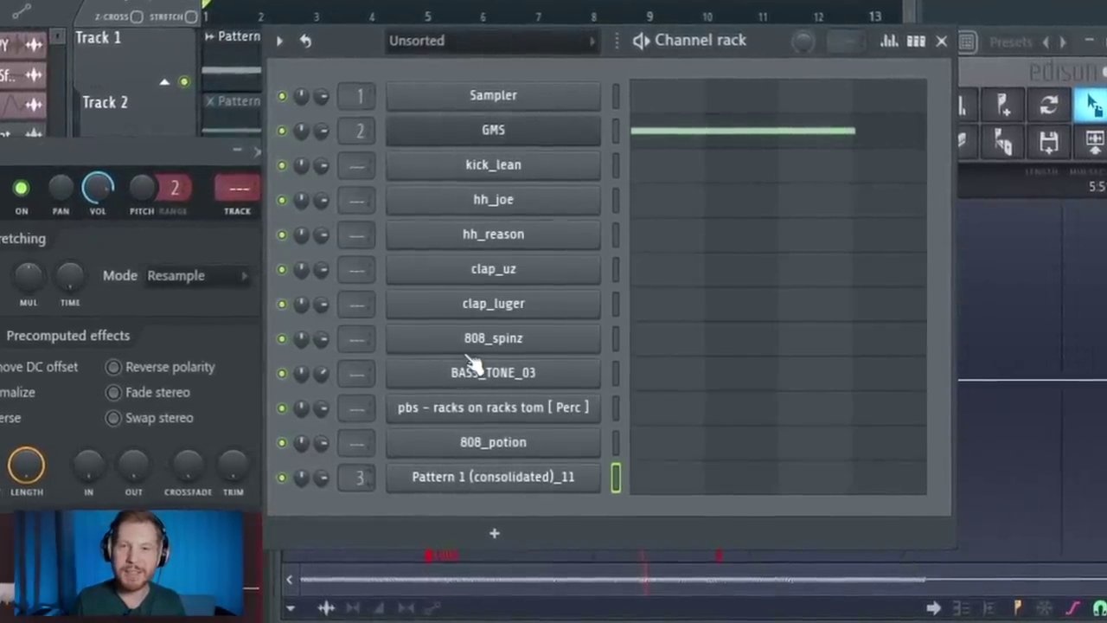
Step: Load Sausage Fattener with 5.5 % fatness on mixer track 3 and add RC-20 Retro Color in slot 2
key("F9")
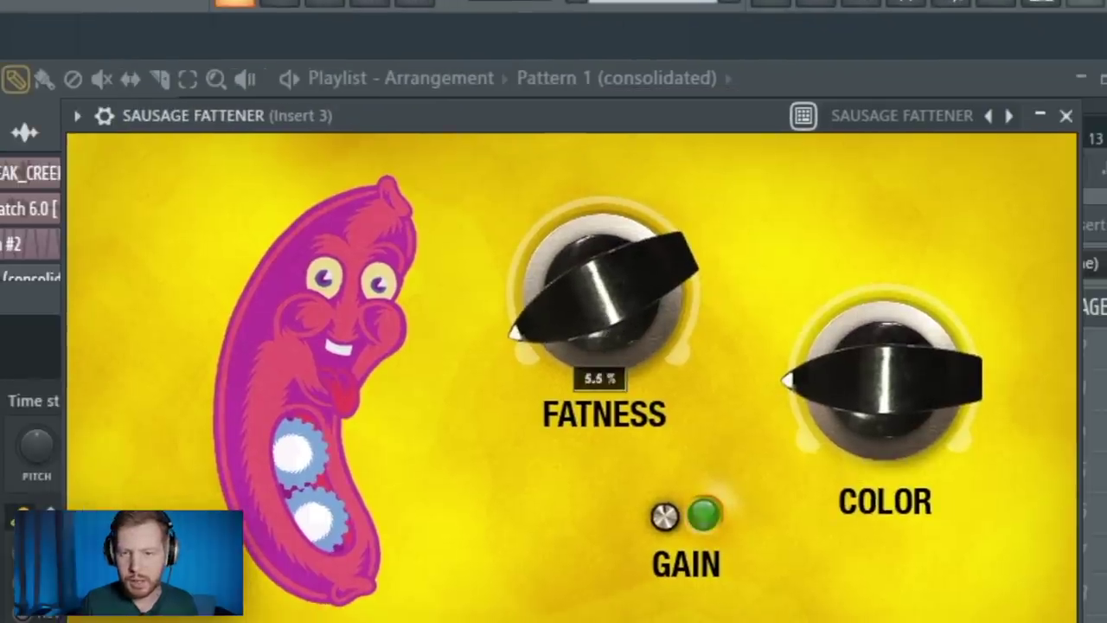
key("F9")
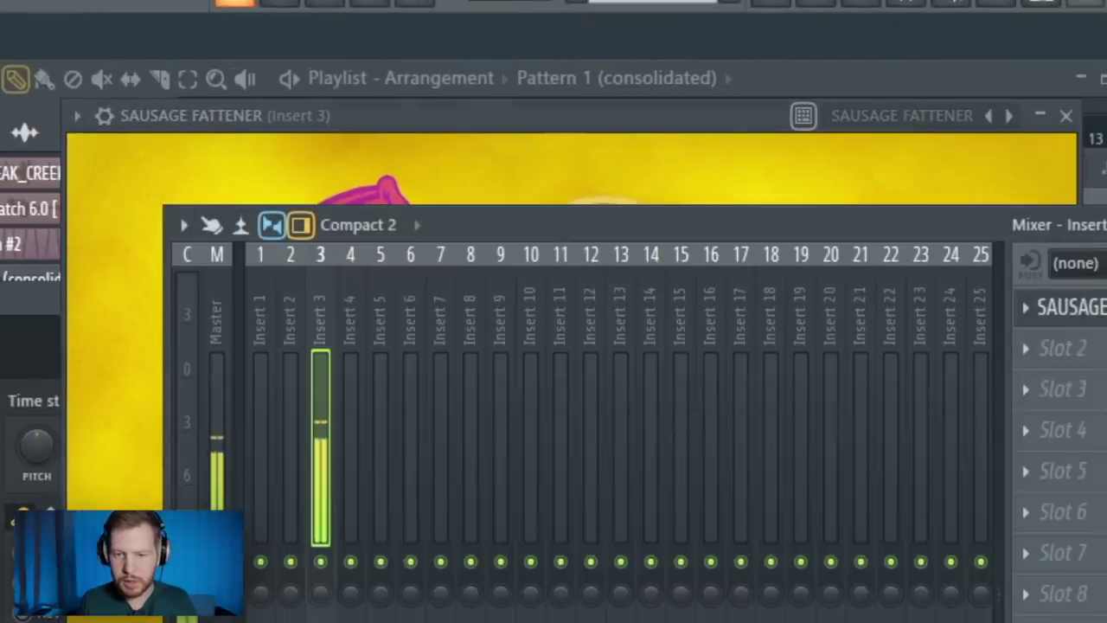
left_click(1024, 348)
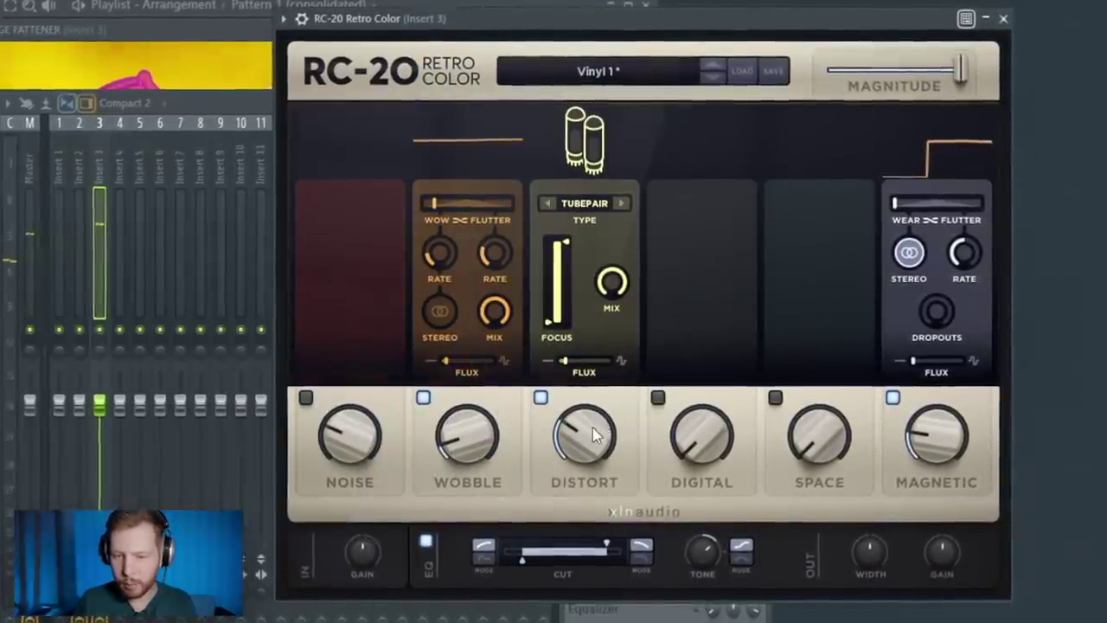
Step: Set RC-20's Distort type to Air and raise the Distort module's Flux
left_click(621, 202)
left_click(621, 202)
left_click(621, 202)
left_click_drag(563, 362, 610, 361)
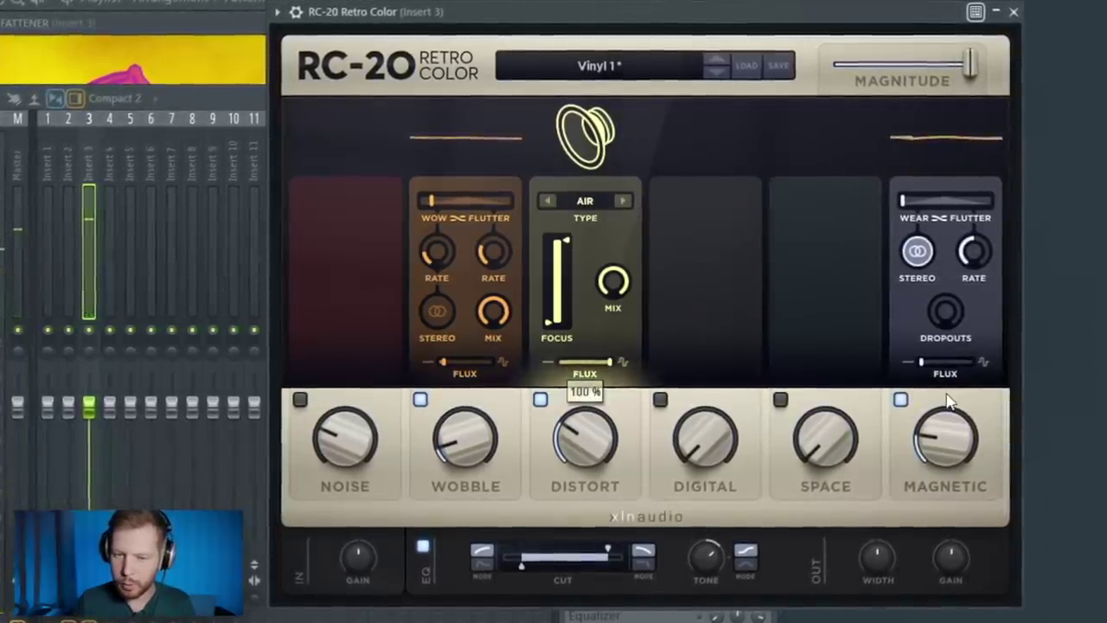
left_click_drag(610, 361, 588, 372)
Step: Increase RC-20's Magnetic amount and EQ tone, and raise its low cut slightly
left_click_drag(953, 446, 970, 366)
left_click_drag(713, 561, 720, 543)
left_click_drag(522, 574, 532, 575)
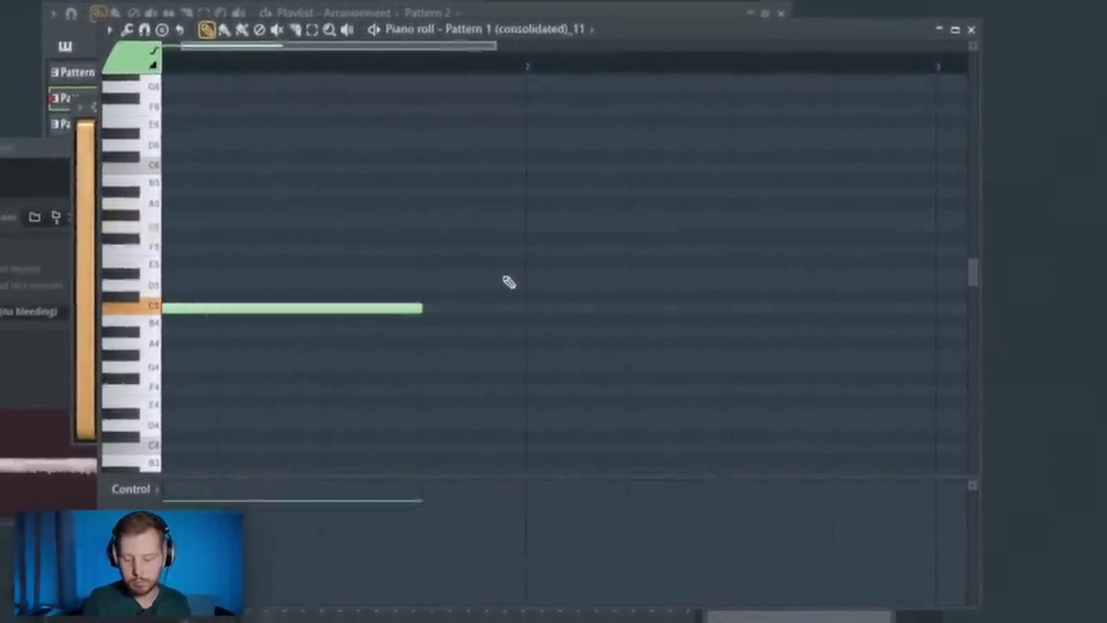
Step: Write a two-bar melody of C5, C6, G5, G#5 and G5 for the Pattern 1 (consolidated)_11 channel and play it
left_click_drag(450, 275, 456, 164)
key("space")
key("space")
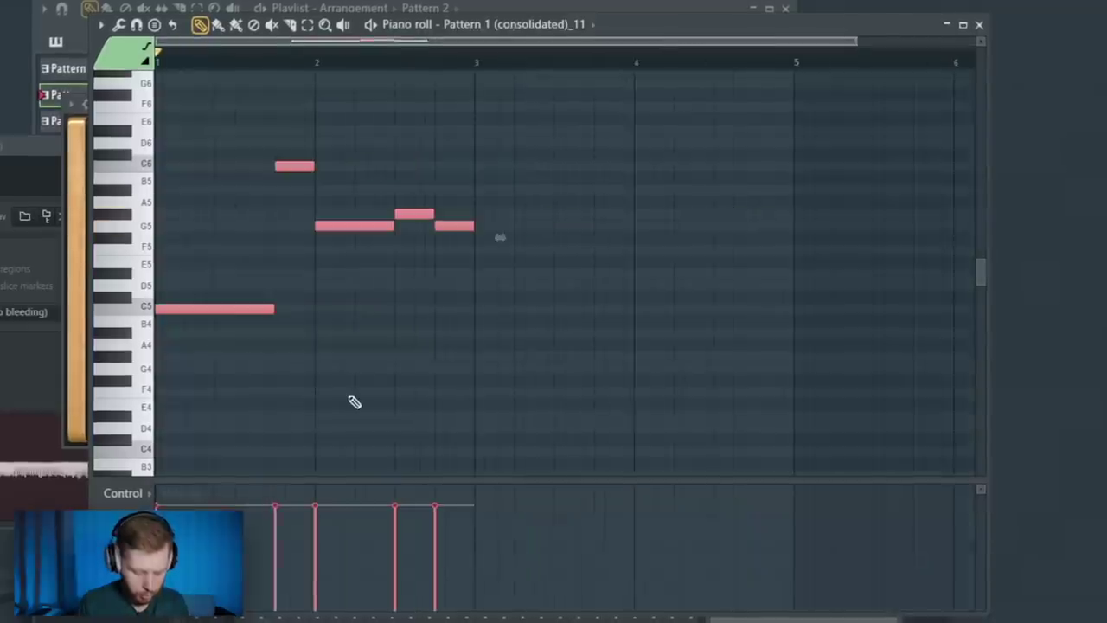
Step: Duplicate the two-bar melody three times to fill eight bars
key("ctrl+b")
key("ctrl+b")
key("ctrl+b")
Step: Select all the melody notes and raise them by one octave
scroll(408, 316, "down", 2)
left_click_drag(193, 87, 857, 499)
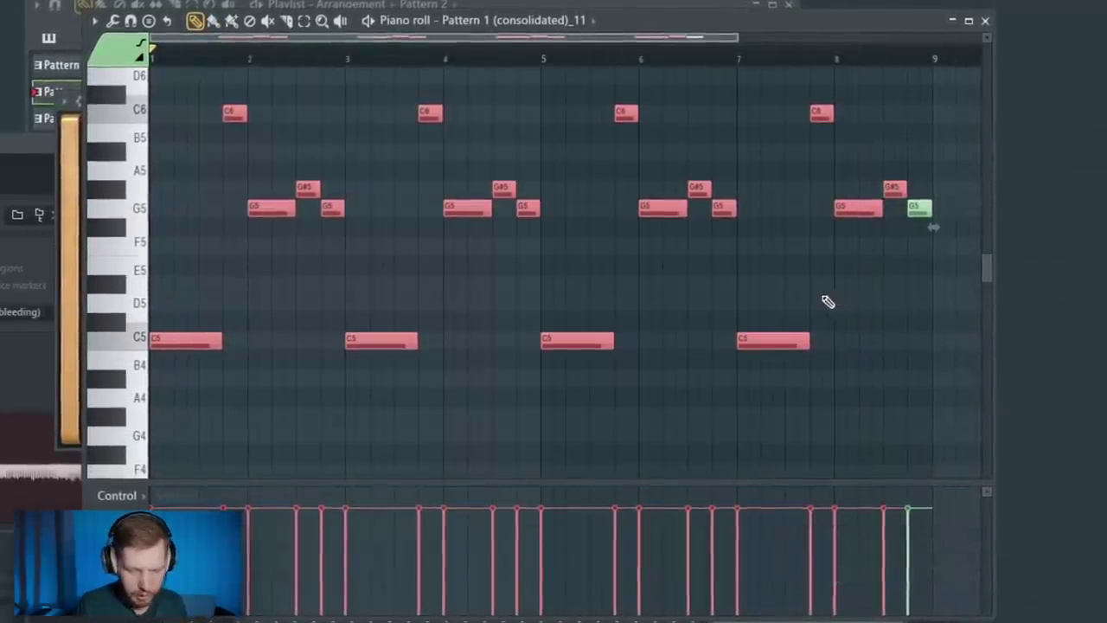
left_click(783, 389, "ctrl")
key("space")
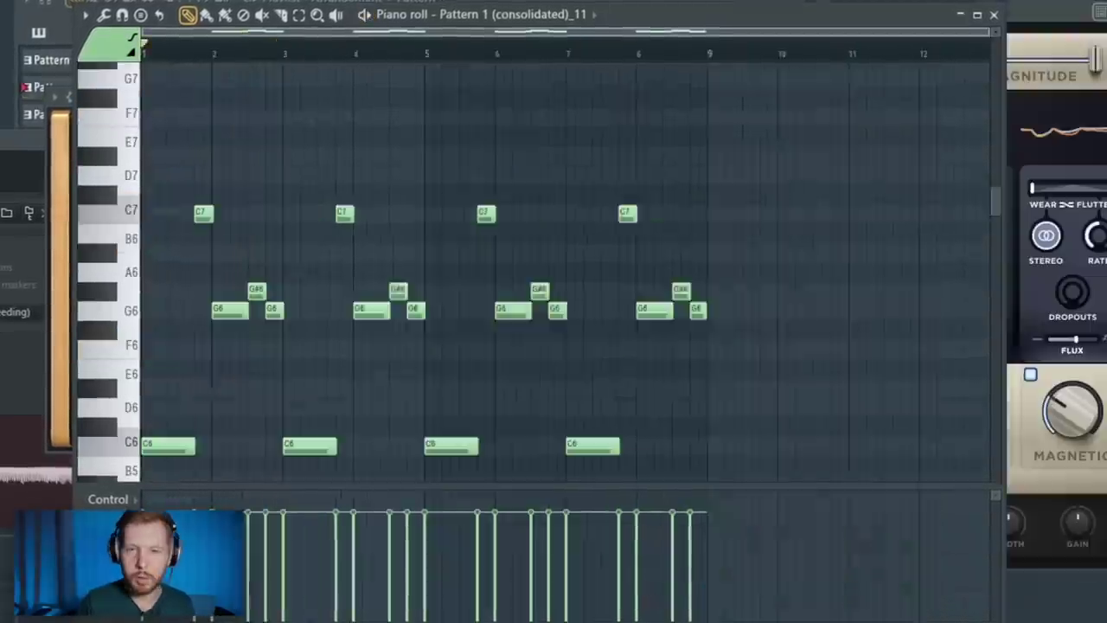
Step: Enable the volume envelope on the 808_spinz channel and adjust its hold and decay
key("F6")
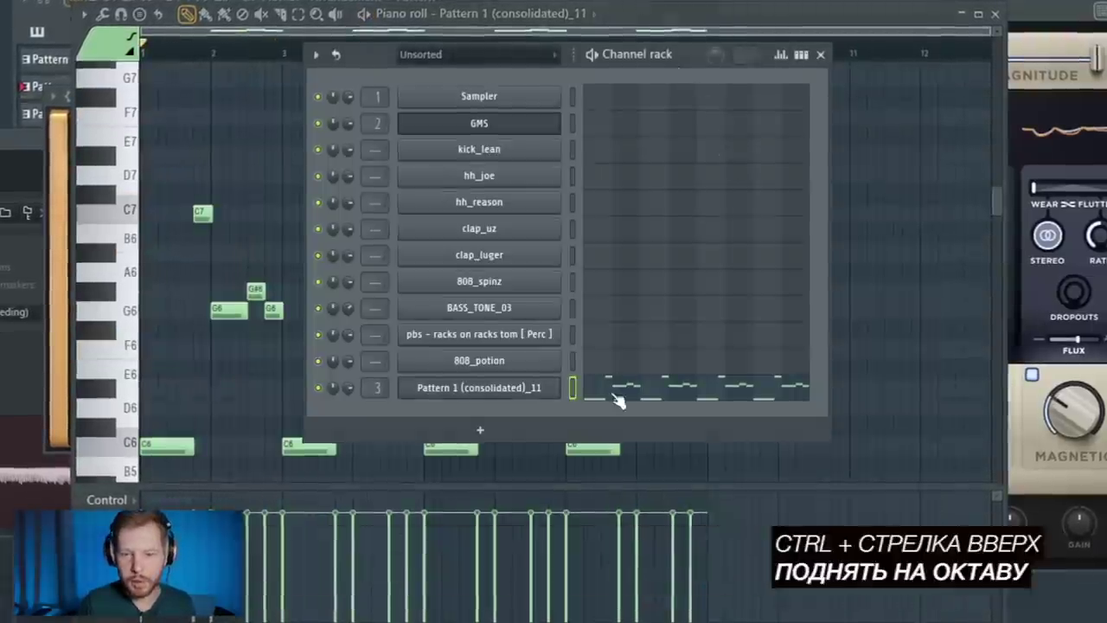
left_click(478, 281)
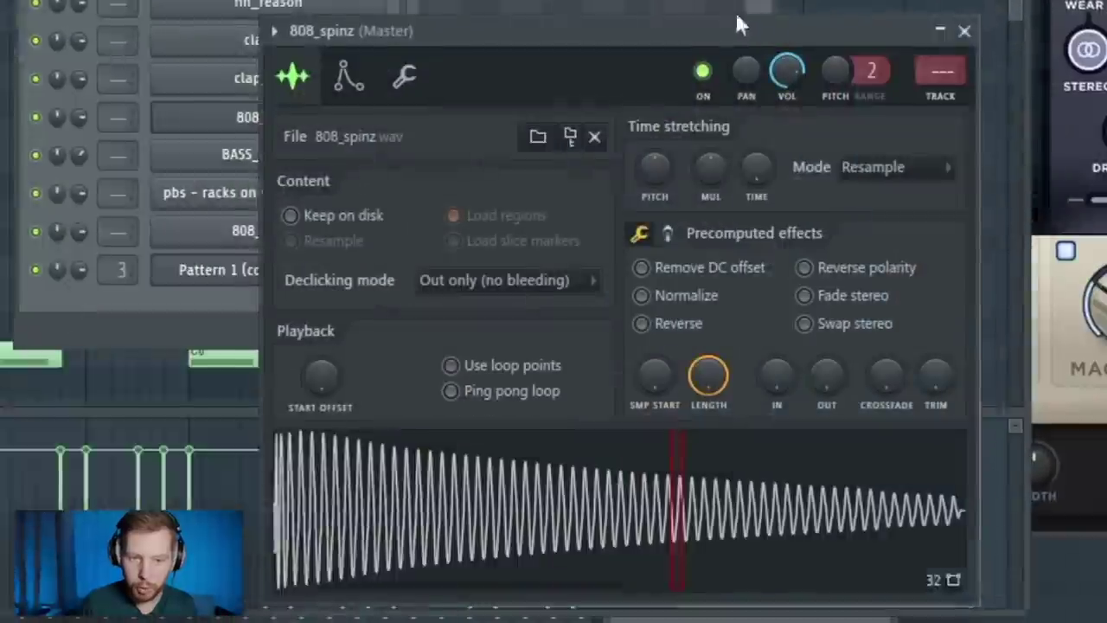
left_click(549, 244)
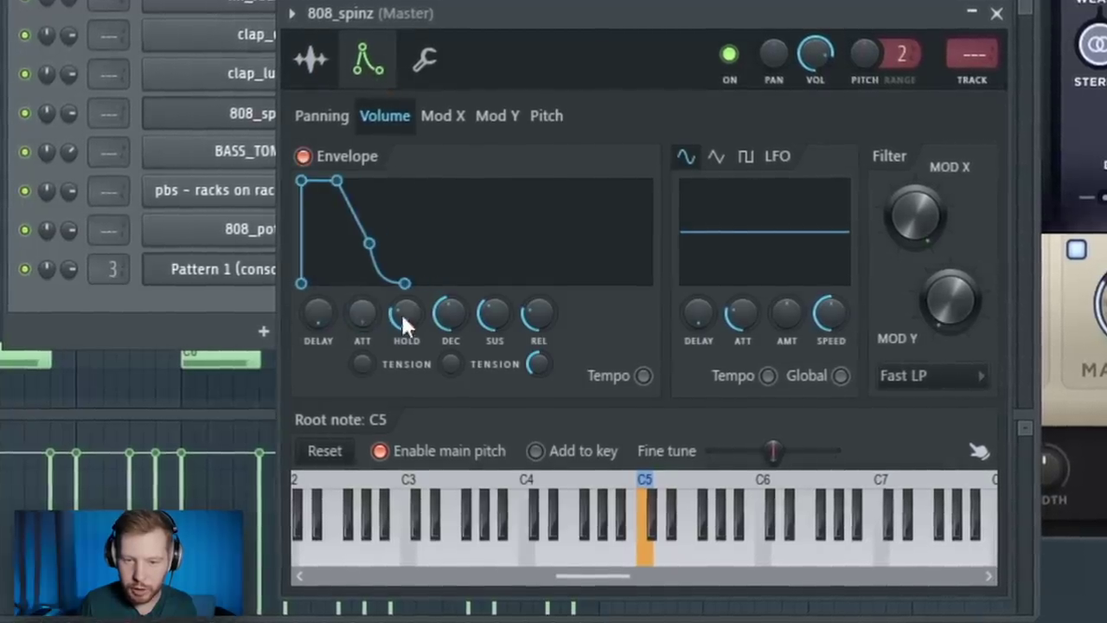
left_click_drag(406, 324, 438, 370)
left_click_drag(450, 316, 537, 304)
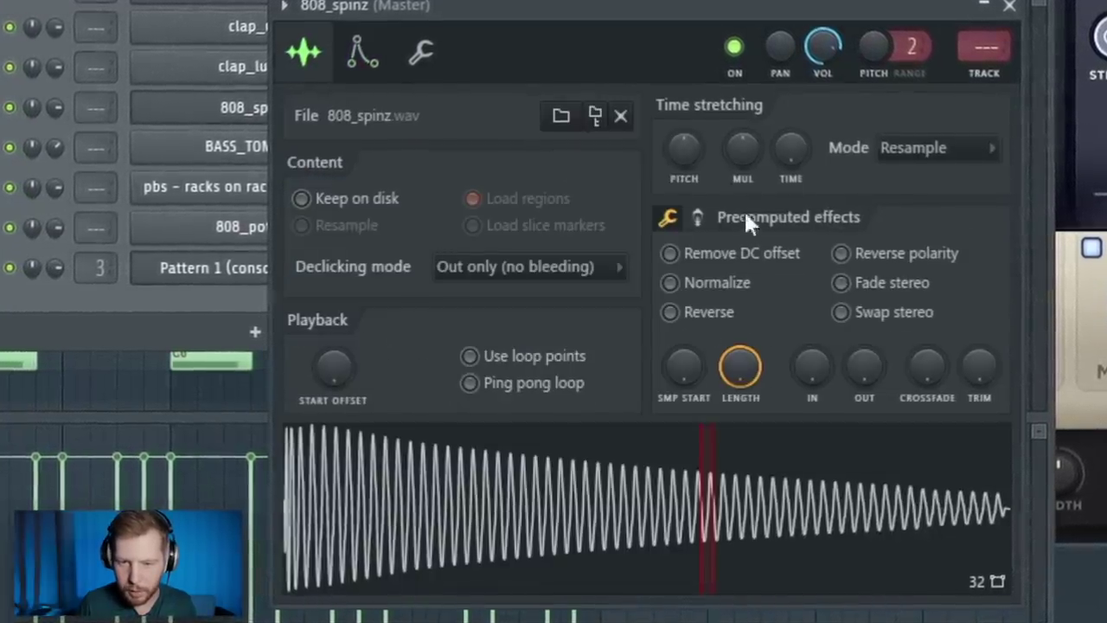
Step: Turn on clipping and raise the boost and EQ in 808_spinz's precomputed effects
left_click(697, 217)
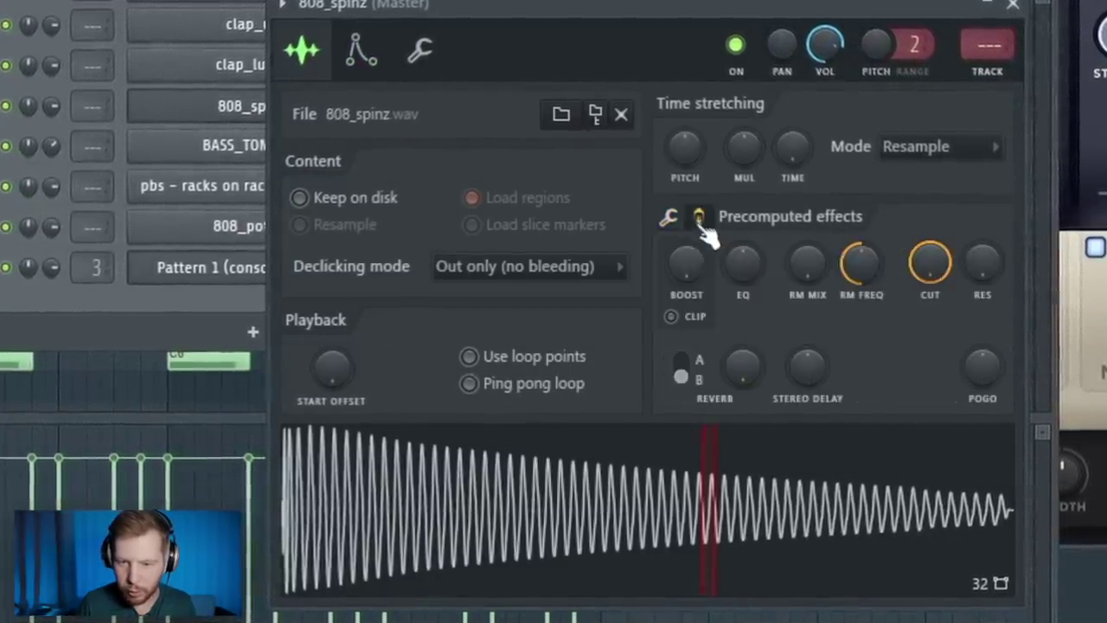
left_click(672, 317)
left_click_drag(746, 271, 701, 264)
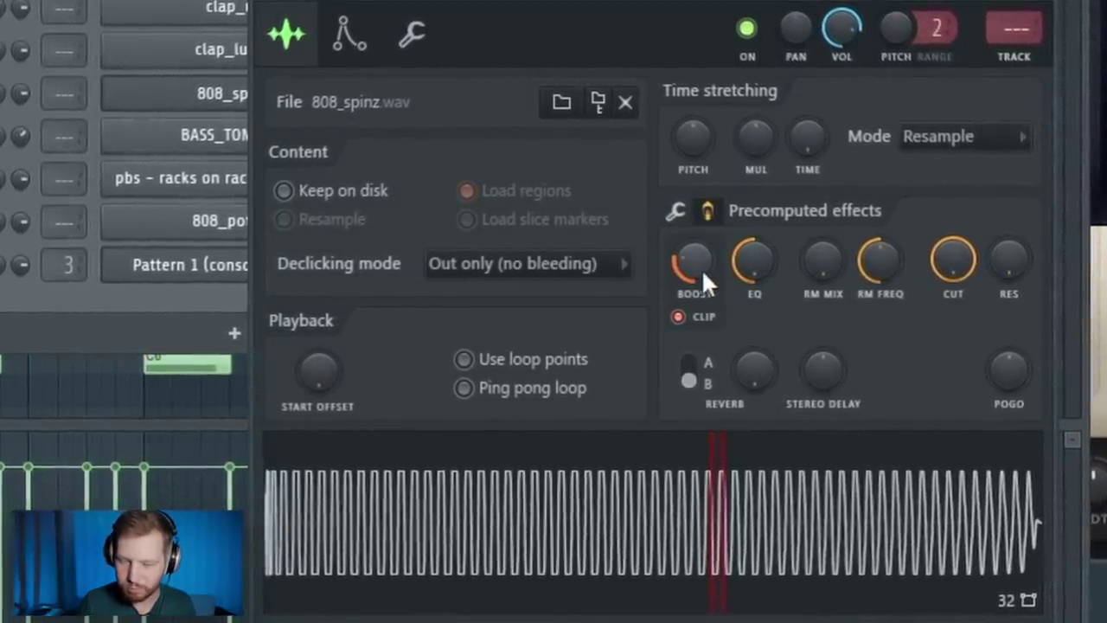
Step: Program a bassline for 808_spinz that follows the melody's eight bars and route the channel to mixer track 4
left_click(514, 3)
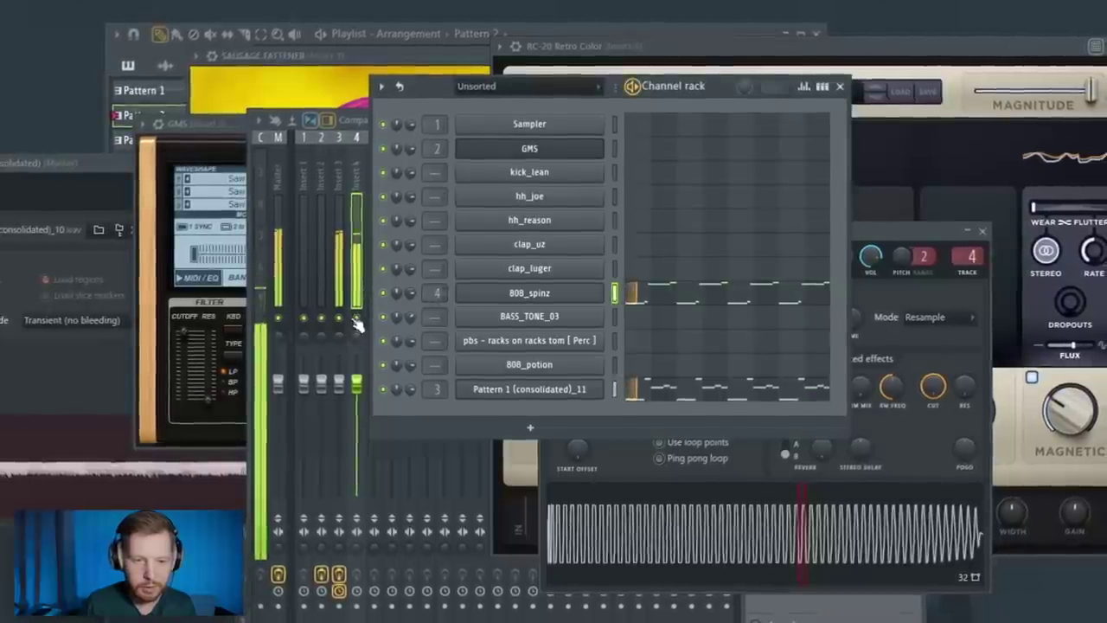
left_click(344, 387)
left_click(345, 388)
left_click(364, 354)
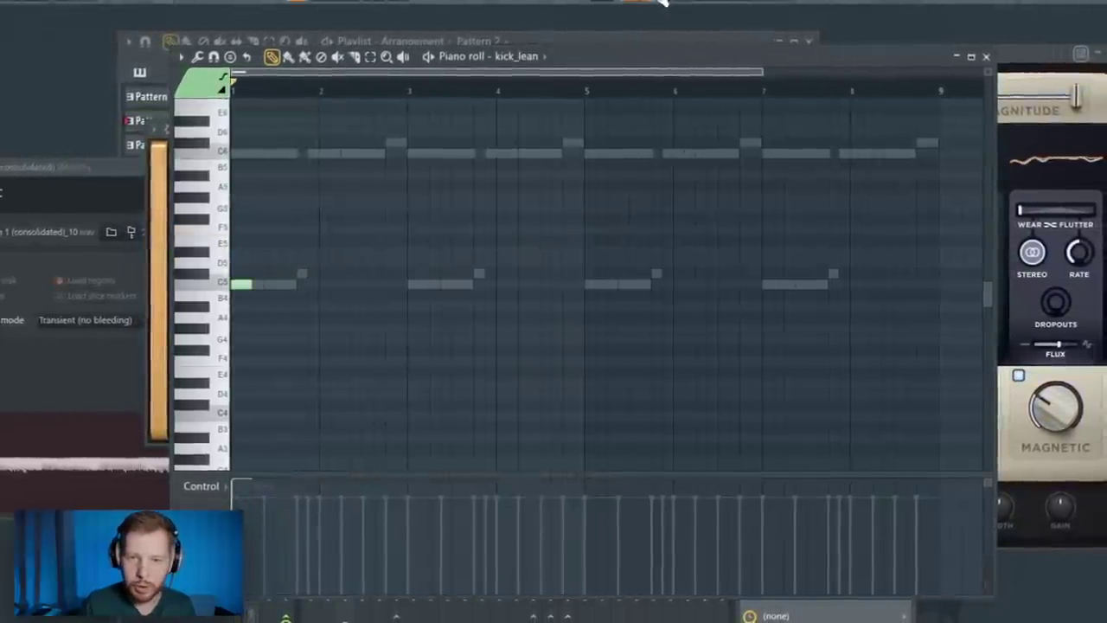
Step: Add boost and EQ to the kick_lean sample and lay out its repeating C5 kick pattern across eight bars
left_click(664, 1)
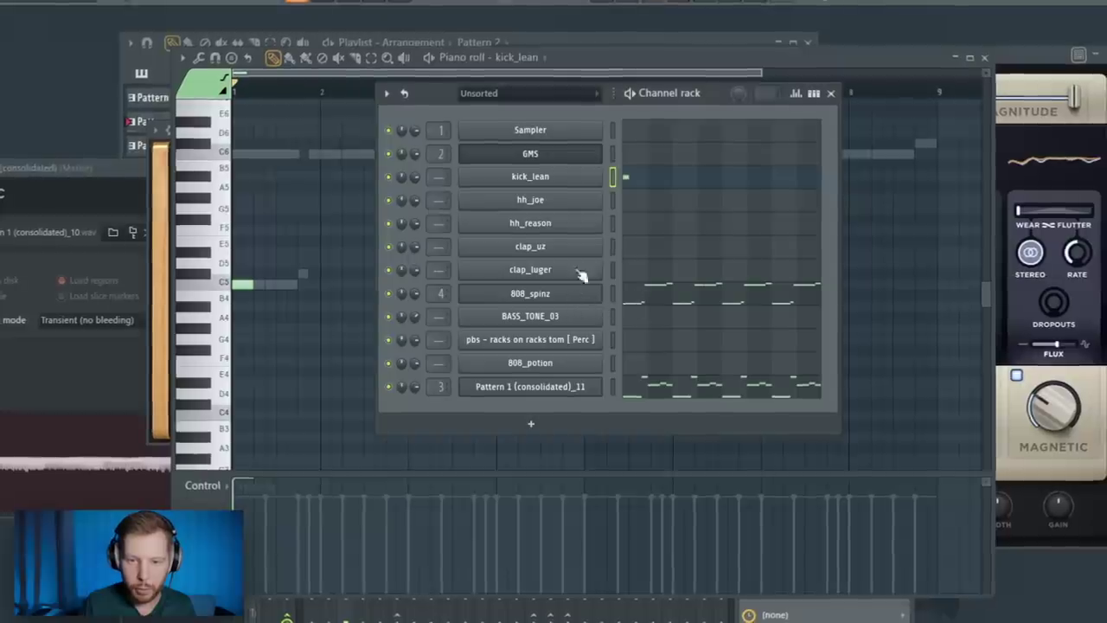
left_click(574, 177)
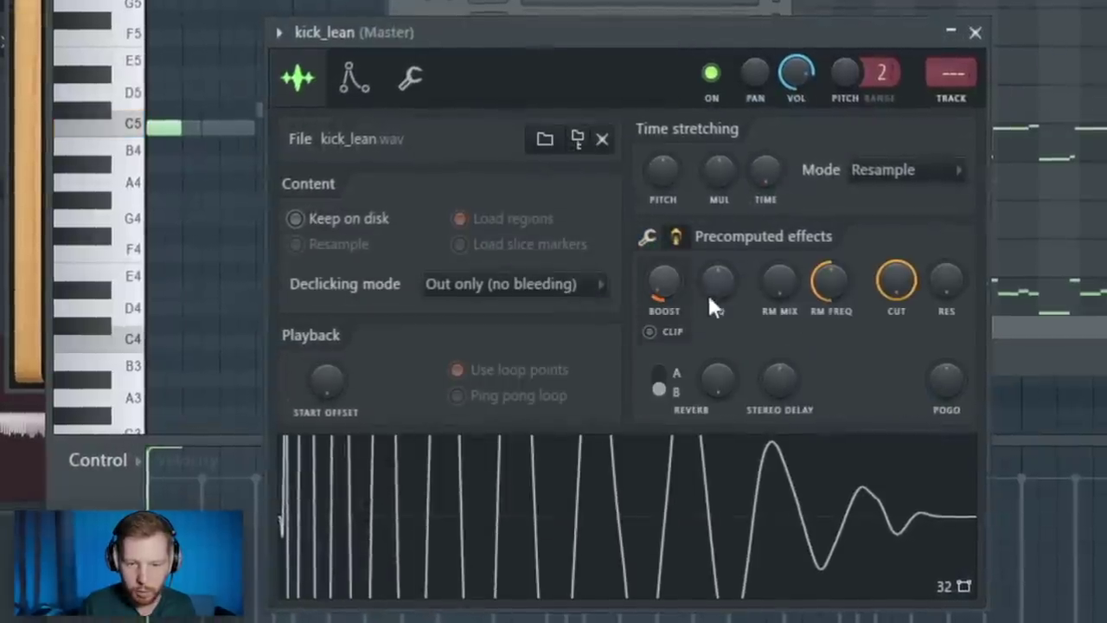
mouse_move(719, 284)
left_mouse_down()
mouse_move(719, 256)
mouse_move(719, 271)
left_mouse_up()
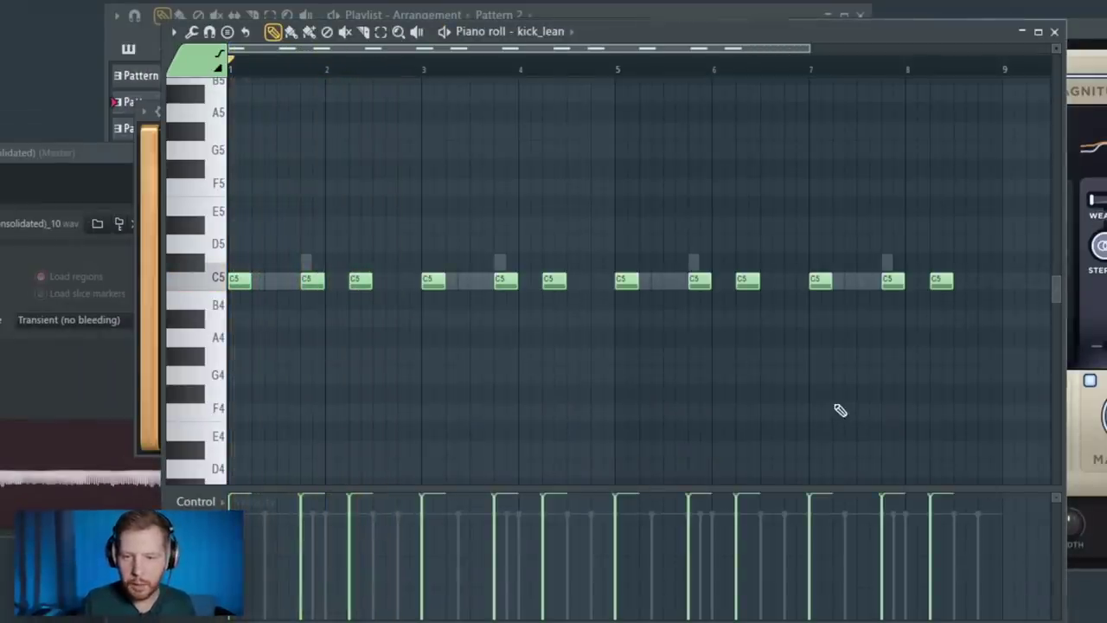
left_click(1055, 33)
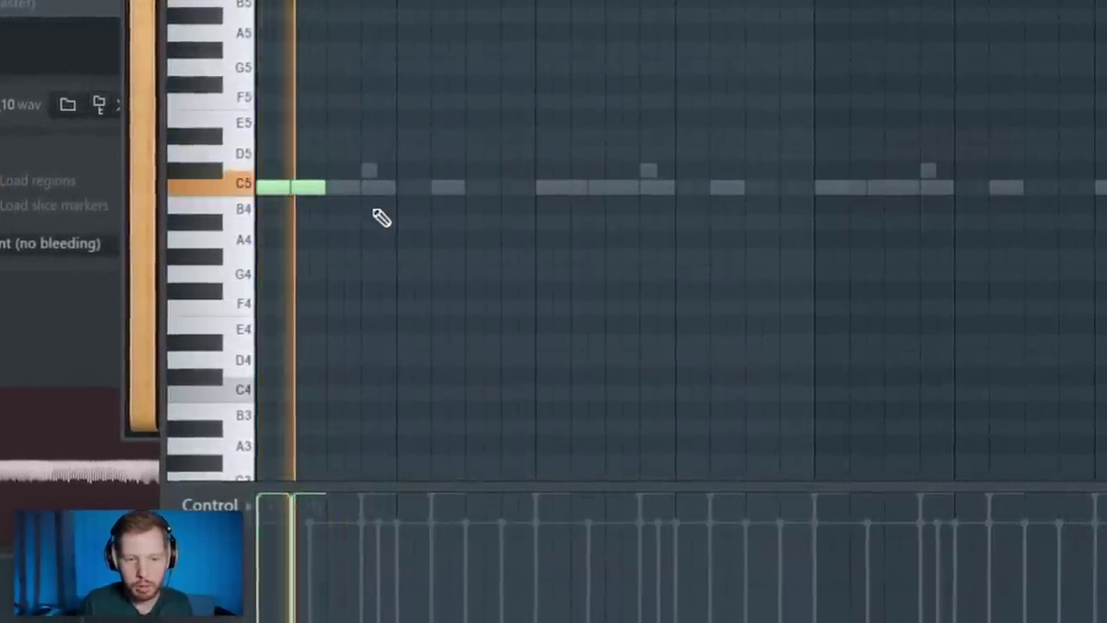
Step: Set the snap to 1/2 step and chop the last hh_reason C5 note of bar 2 into a rapid roll with rising velocities
left_click(605, 32)
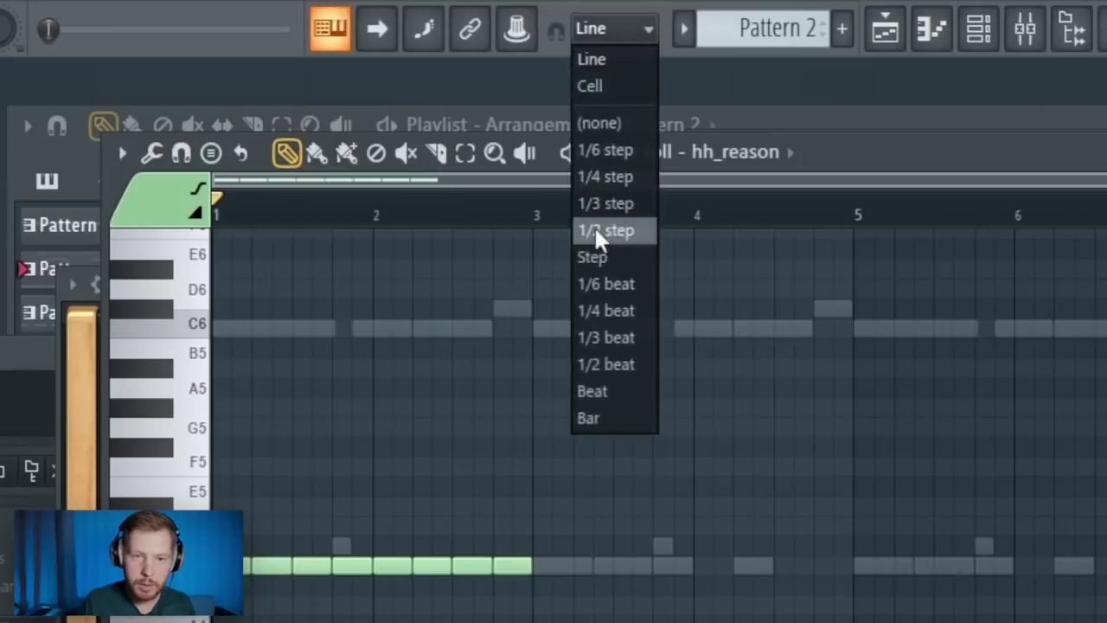
left_click(594, 230)
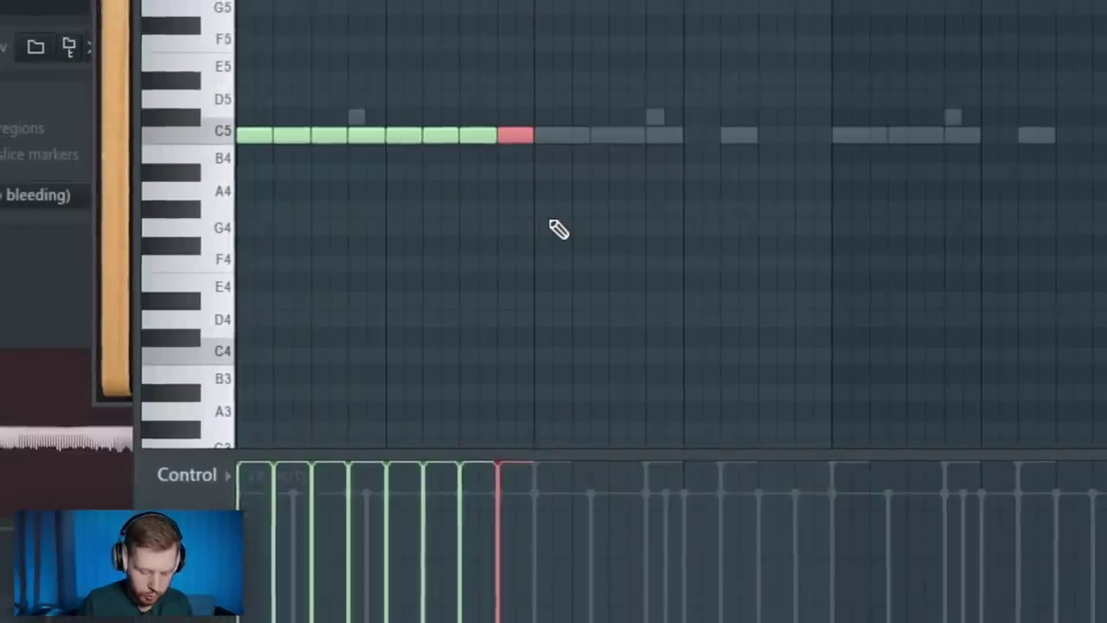
key("ctrl+u")
scroll(362, 269, "up", 5)
right_click(716, 138)
left_click_drag(776, 26, 585, 239)
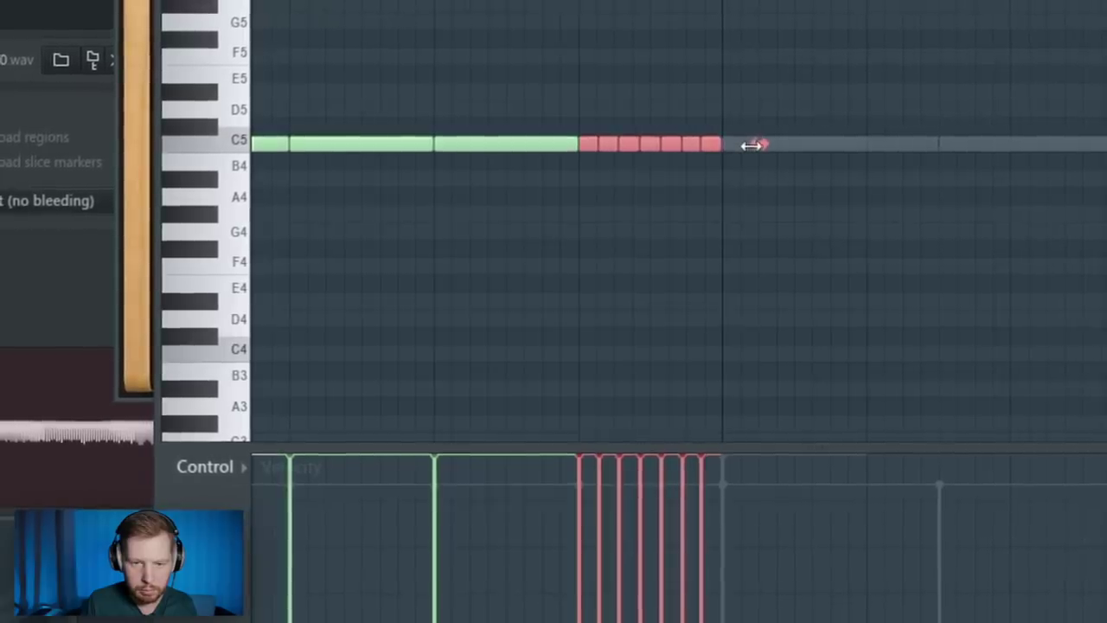
left_click_drag(1047, 59, 830, 223)
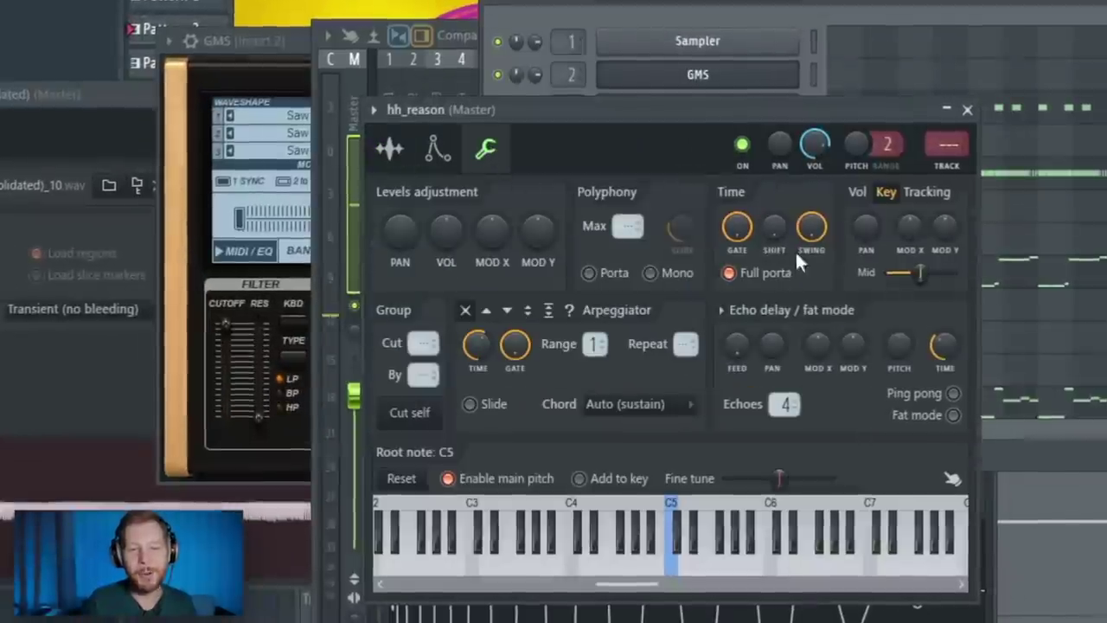
Step: Raise the time shift of the hh_reason channel and return to its sample settings
left_click_drag(773, 231, 773, 206)
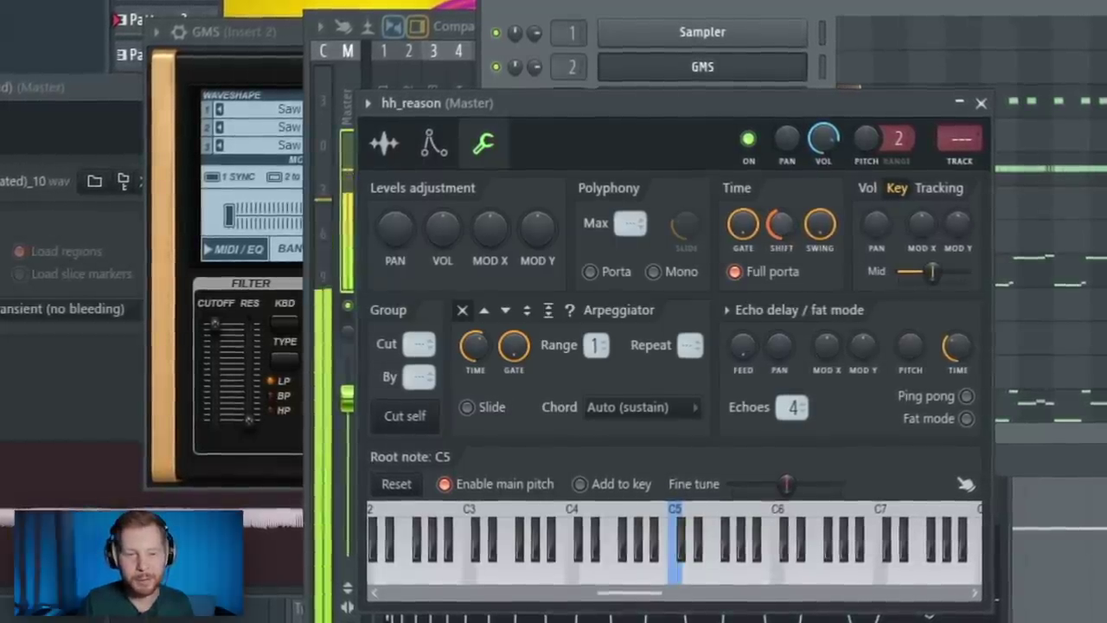
left_click(383, 143)
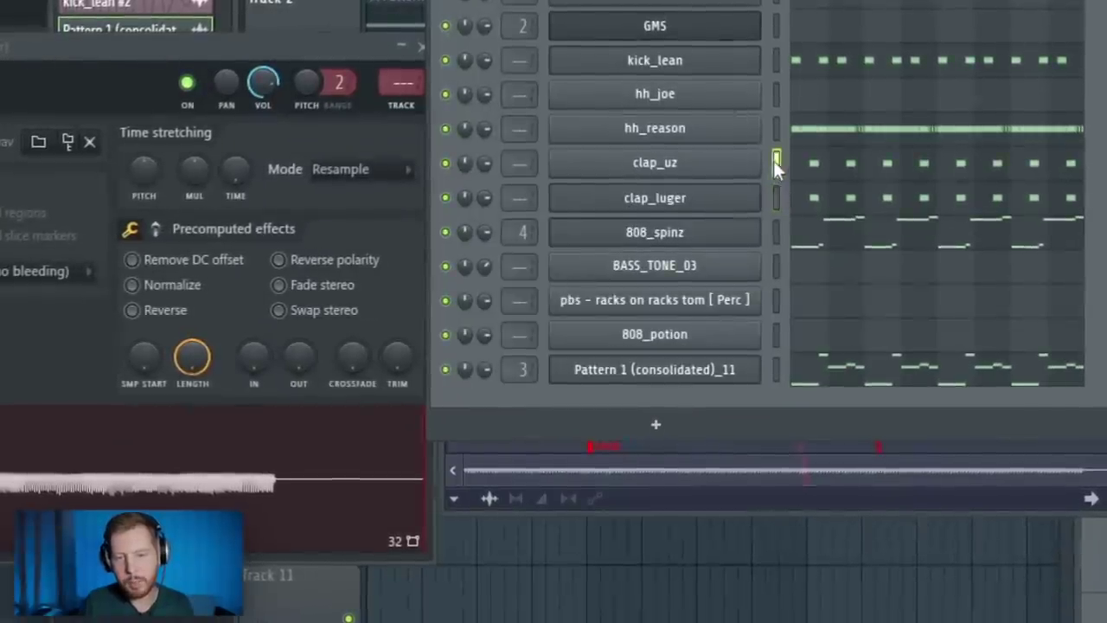
Step: Raise the boost and EQ in the precomputed effects of the clap_uz sample
left_click(725, 164)
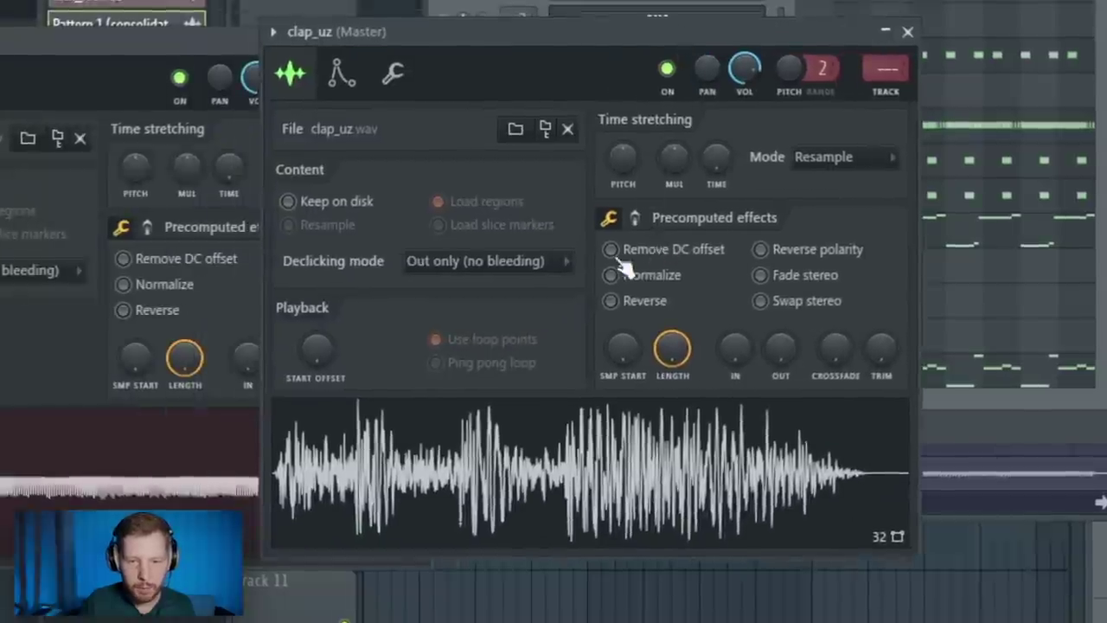
left_click(636, 218)
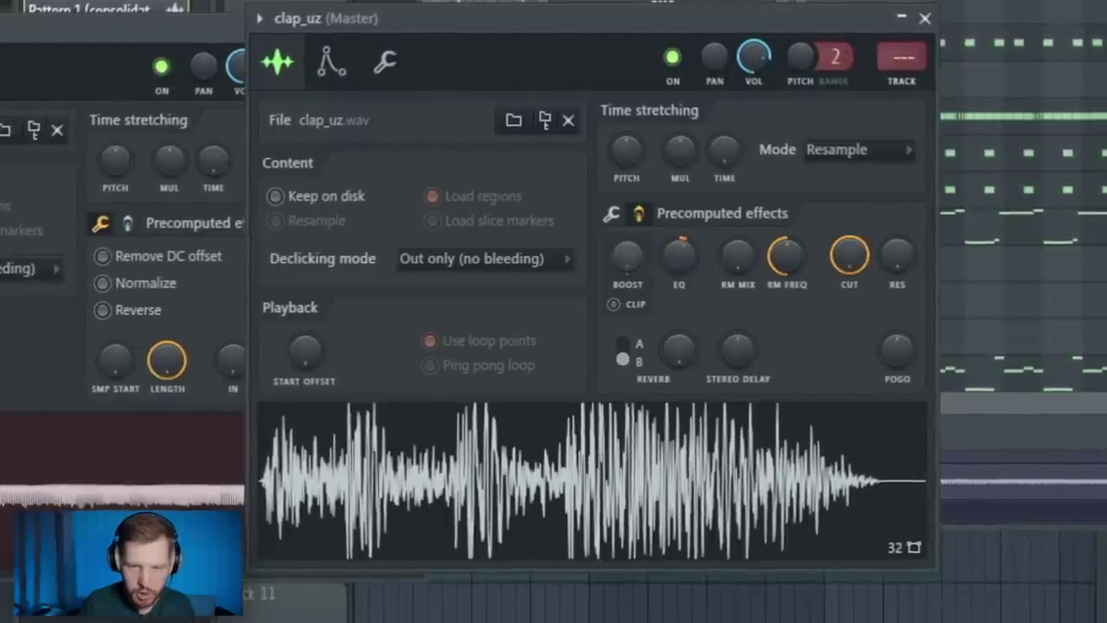
left_click_drag(633, 262, 632, 248)
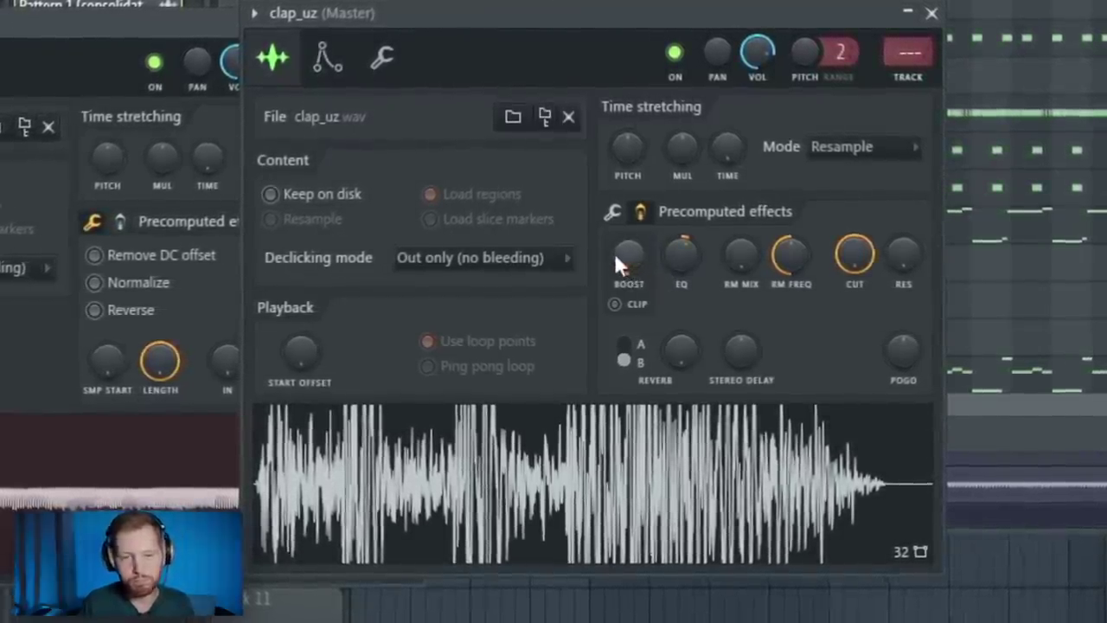
left_click(932, 13)
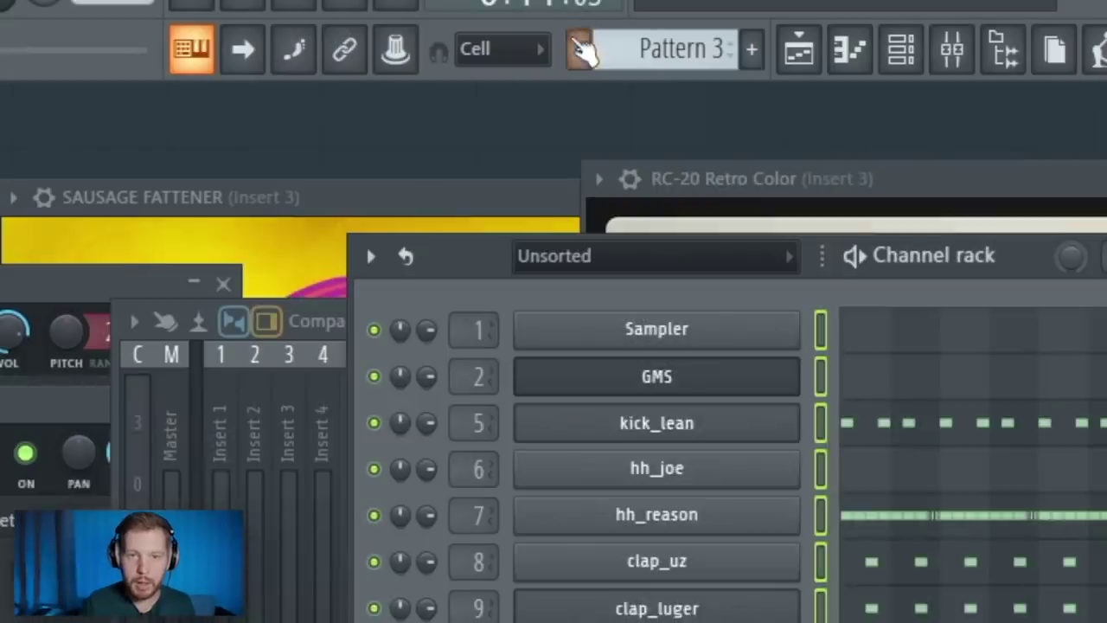
Step: Split Pattern 3 by channel and lay the resulting patterns on Tracks 1 to 6 as three consecutive blocks from bar 5 to bar 29
left_click(578, 49)
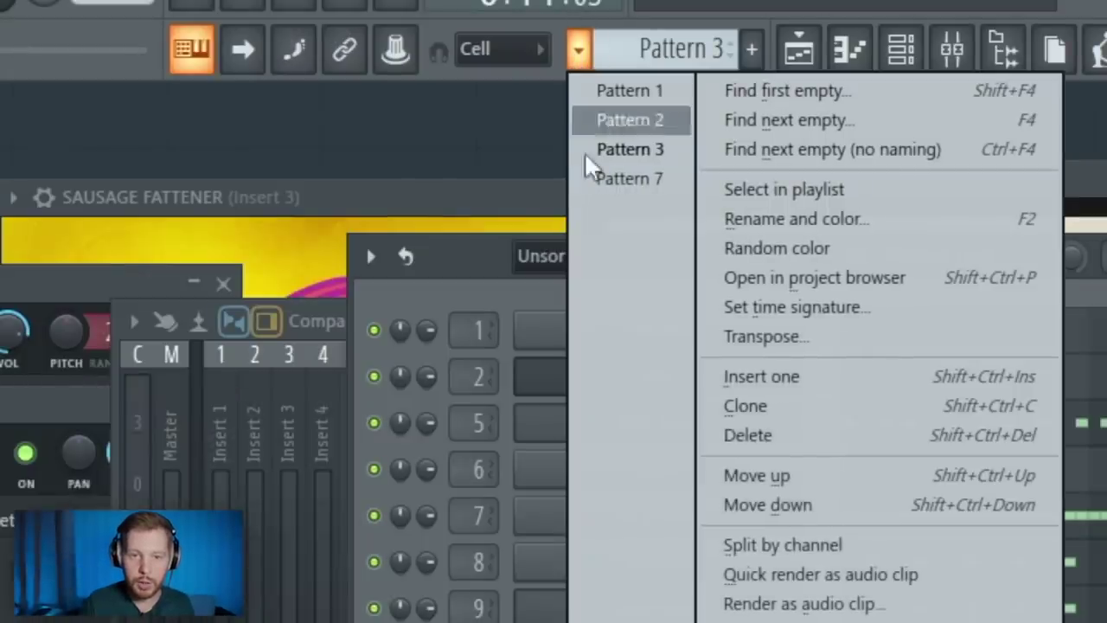
left_click(827, 546)
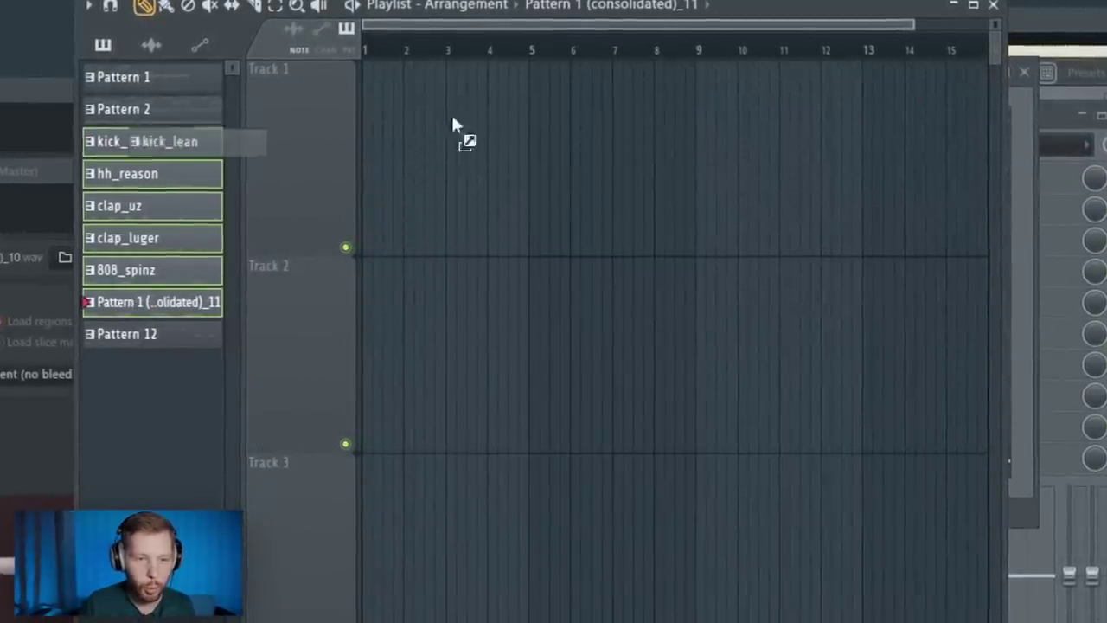
left_click_drag(452, 121, 541, 108)
scroll(475, 254, "down", 5)
key("ctrl+b")
left_click_drag(649, 91, 796, 93)
left_click(960, 196, "ctrl")
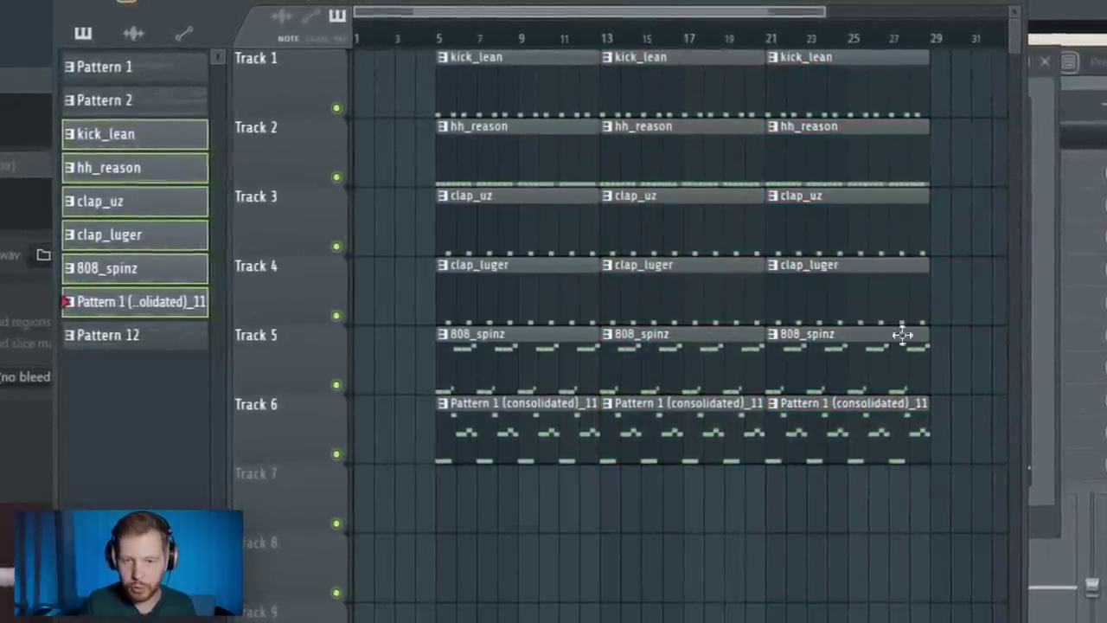
Step: Make the 808_spinz clip at bar 21 unique and rework its bassline into a long C5 followed by three G5 notes every two bars
left_click(775, 334)
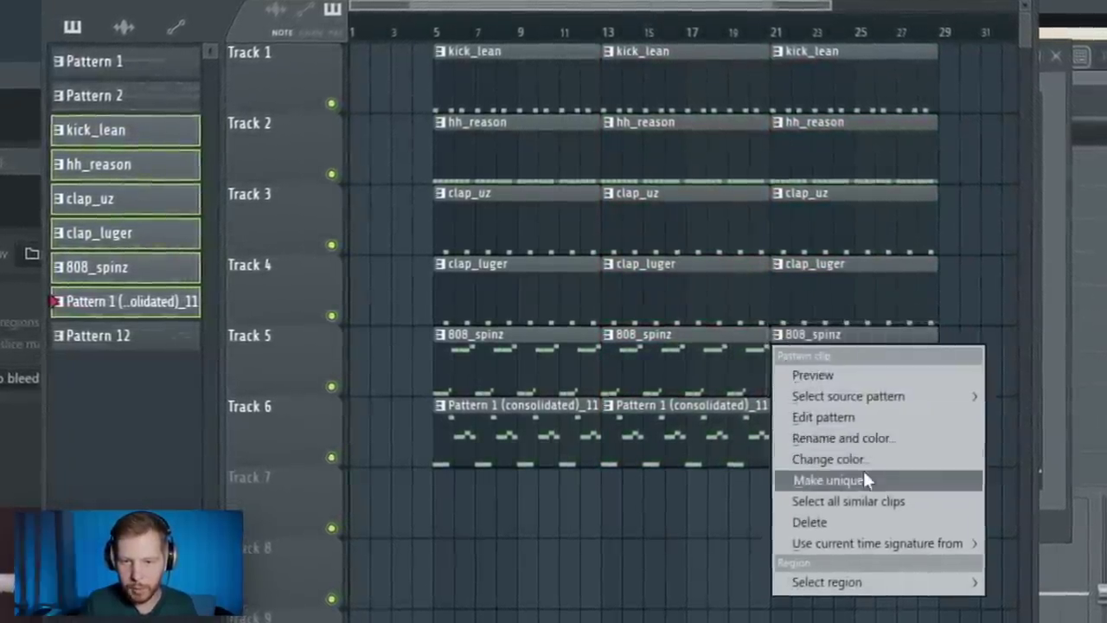
left_click(865, 476)
double_click(841, 363)
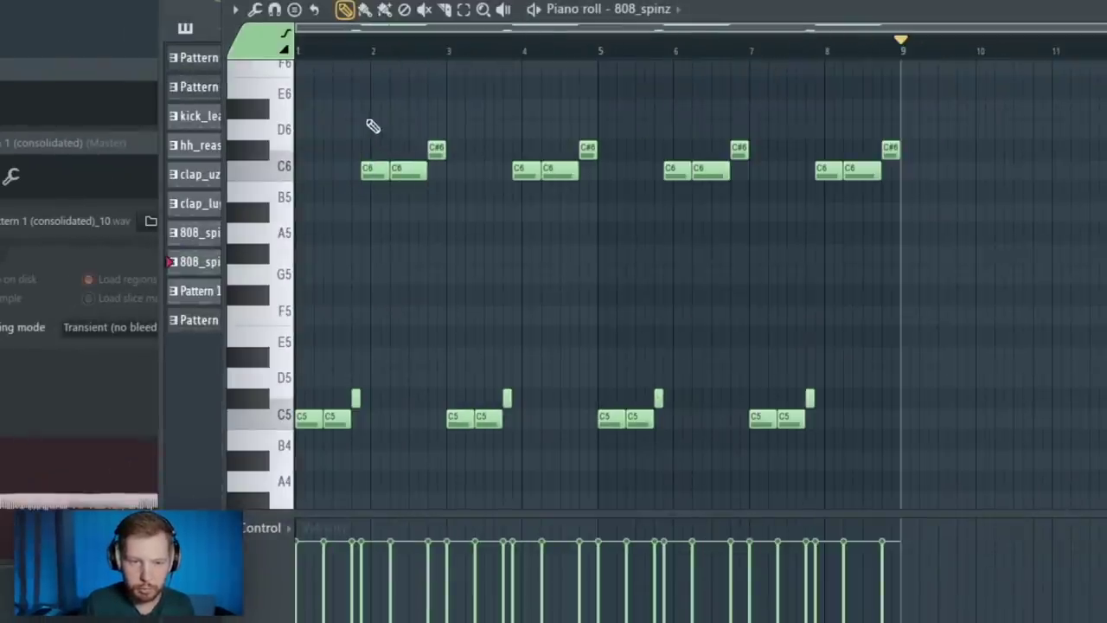
scroll(371, 123, "up", 3)
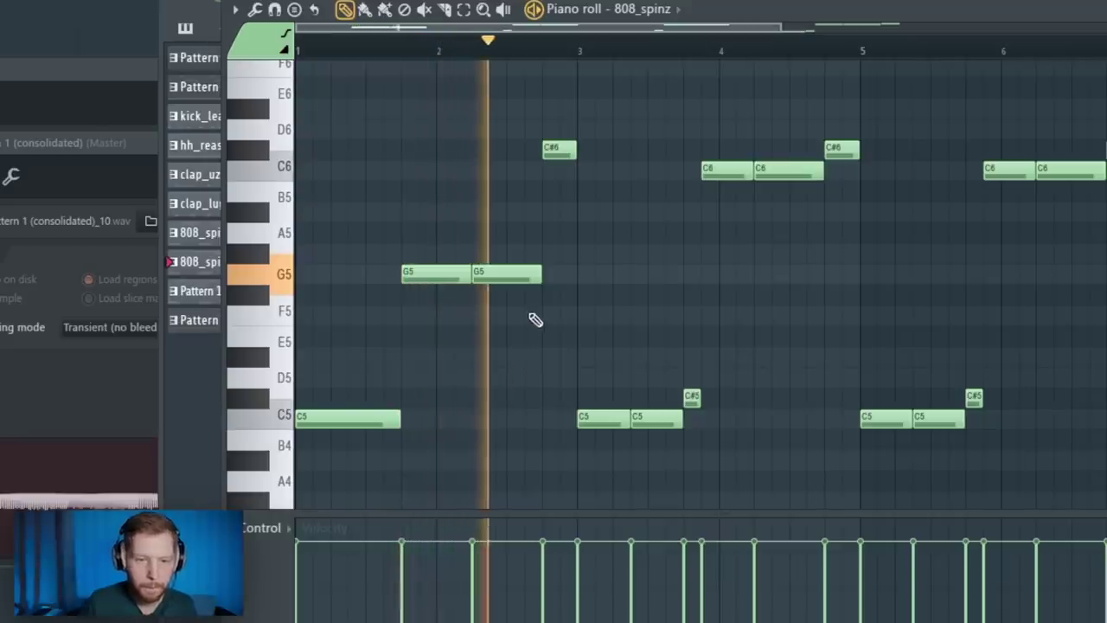
left_click_drag(560, 154, 563, 185)
left_click_drag(551, 260, 551, 274)
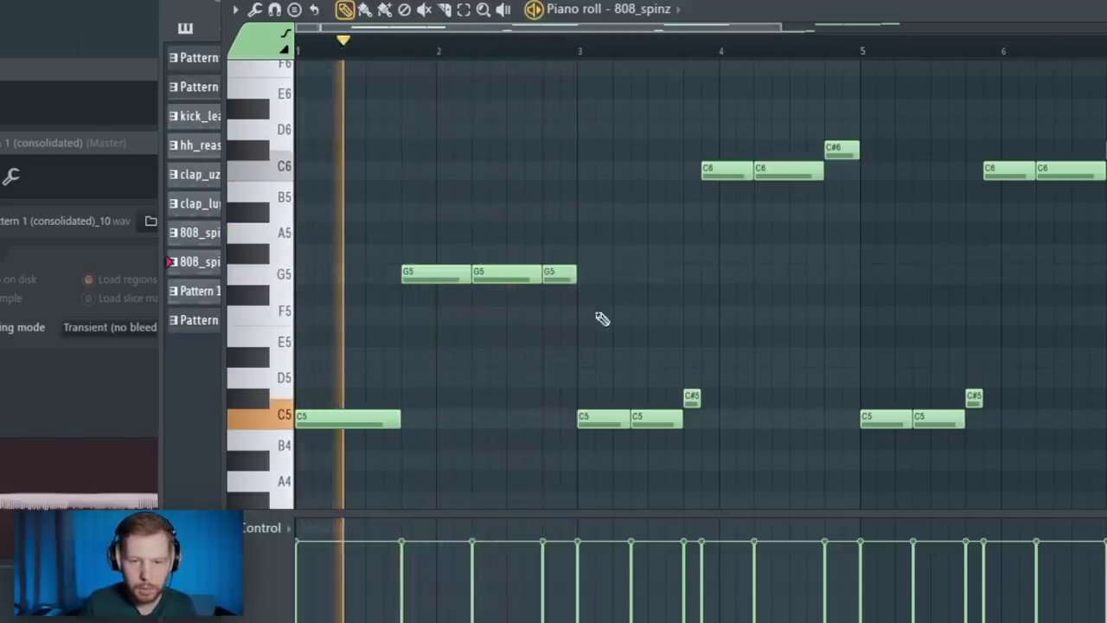
scroll(715, 312, "down", 2)
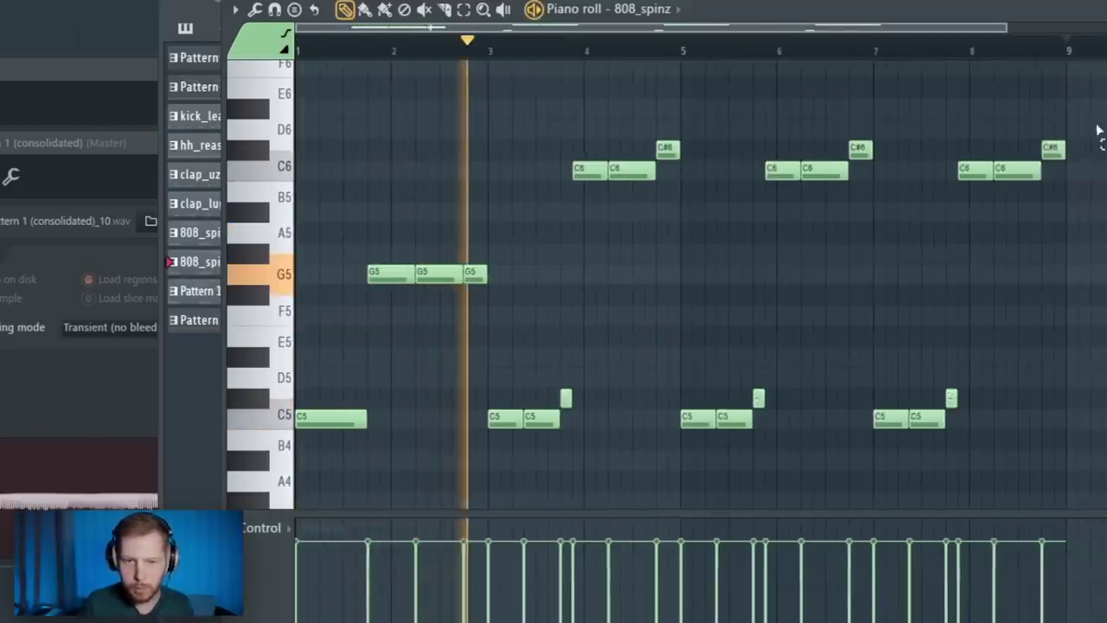
left_click_drag(1102, 98, 504, 529)
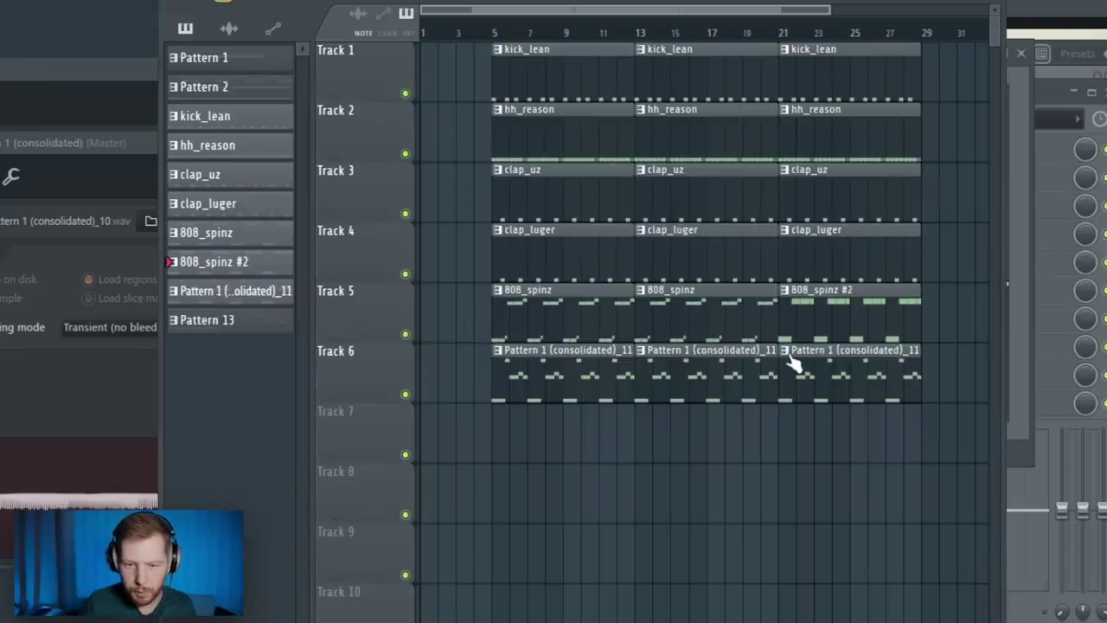
Step: Make the Pattern 1 (consolidated)_11 clip at bar 21 unique, open its notes and return to the playlist
left_click(787, 351)
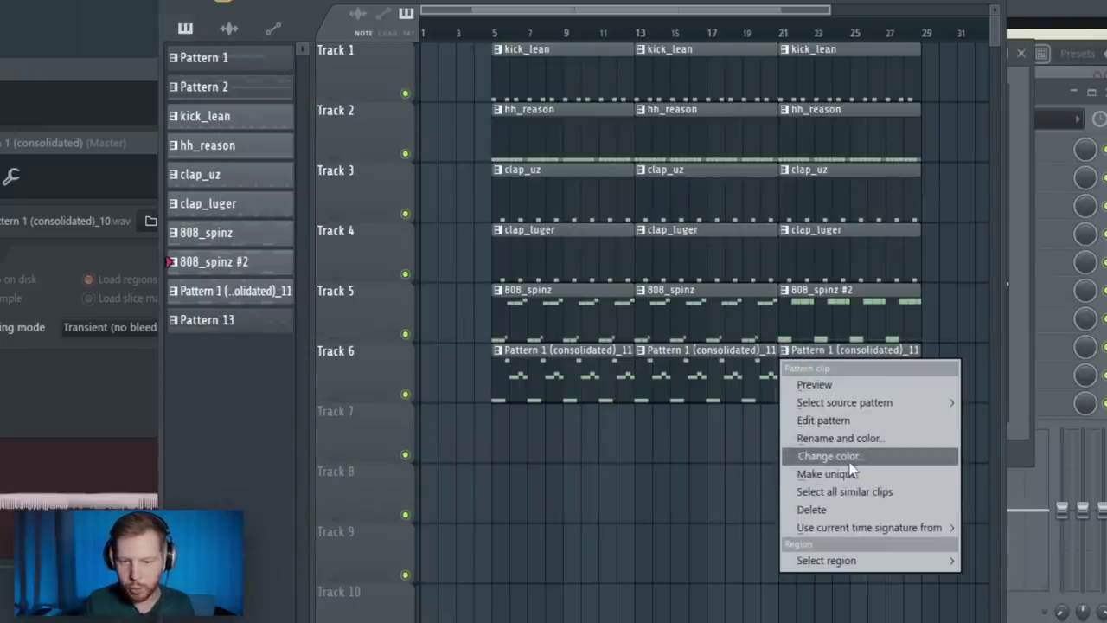
left_click(852, 473)
double_click(853, 386)
left_click(856, 396)
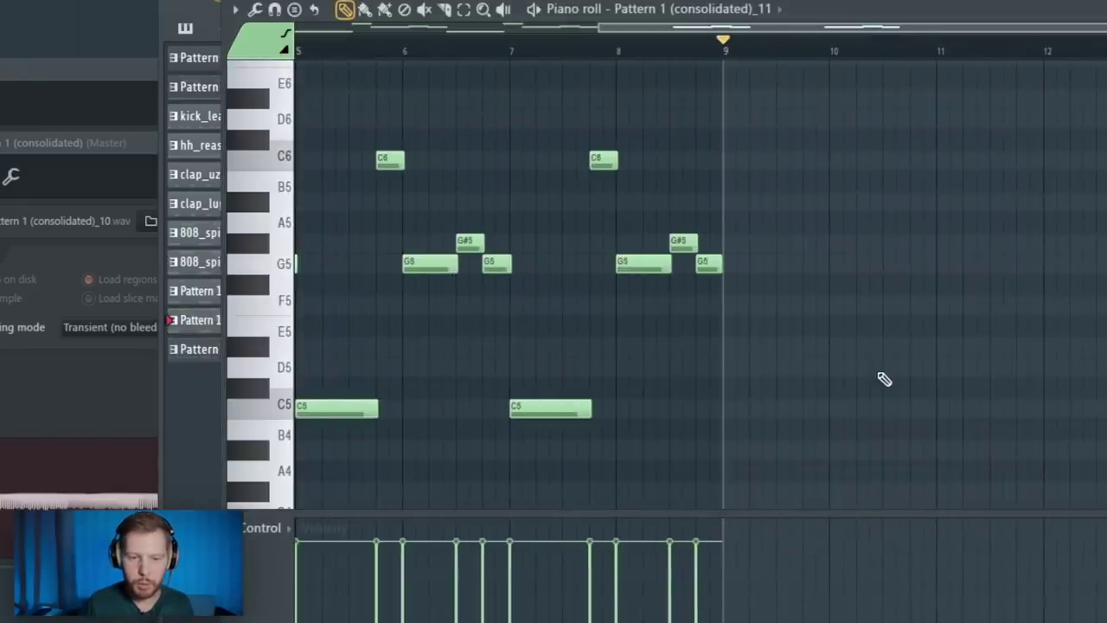
key("F5")
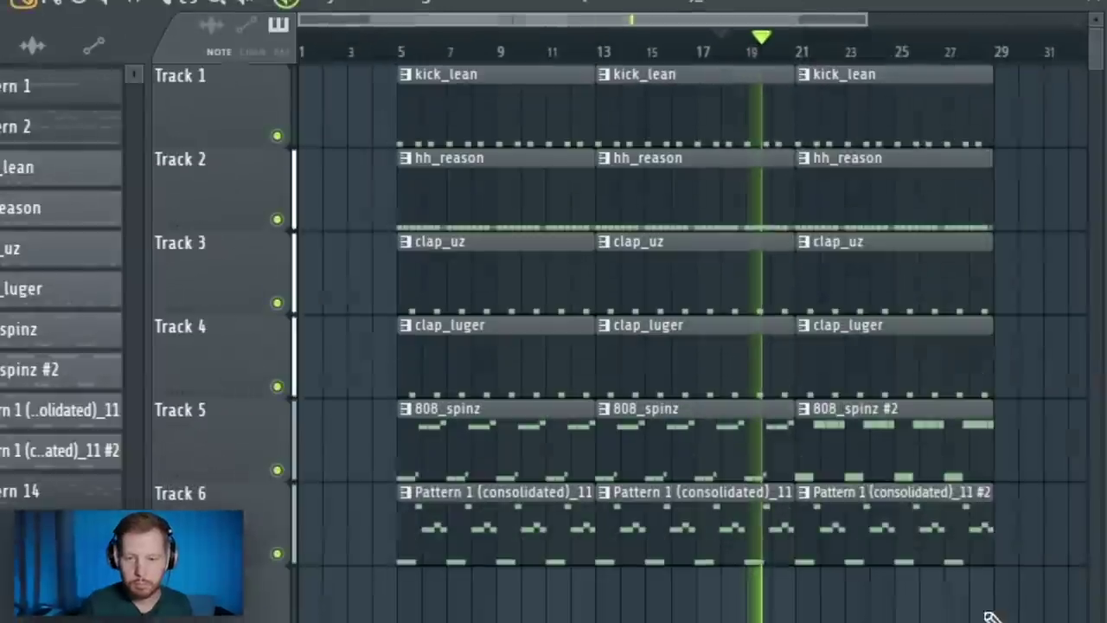
Step: Duplicate the eight-bar block starting at bar 21 on all six tracks to bar 29 and play the arrangement
left_click_drag(916, 438, 949, 96)
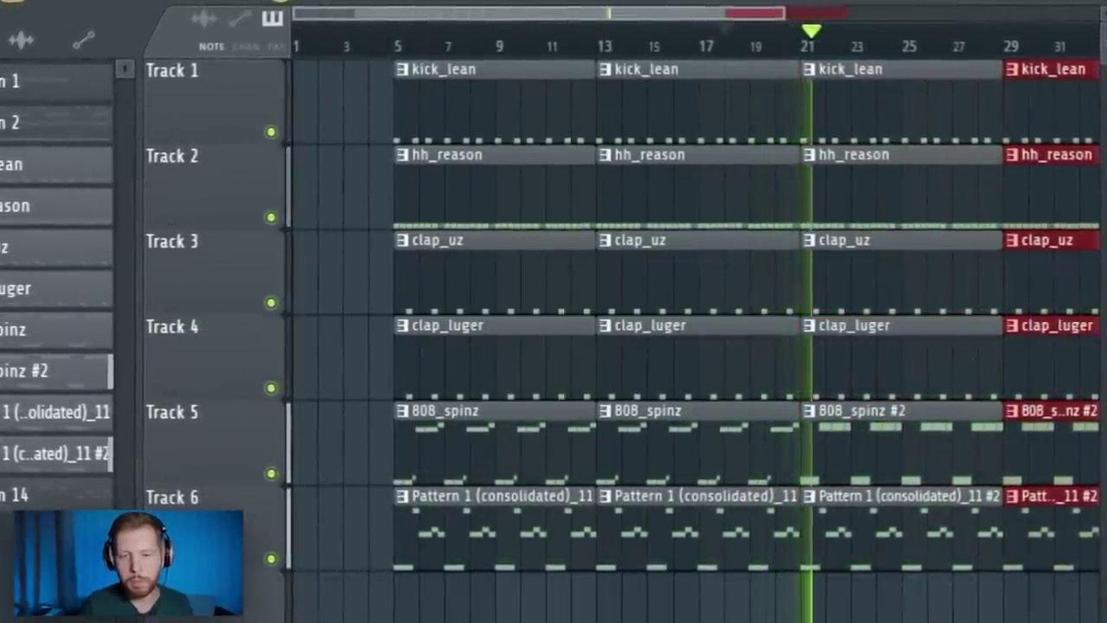
scroll(1038, 138, "down", 2)
key("ctrl+d")
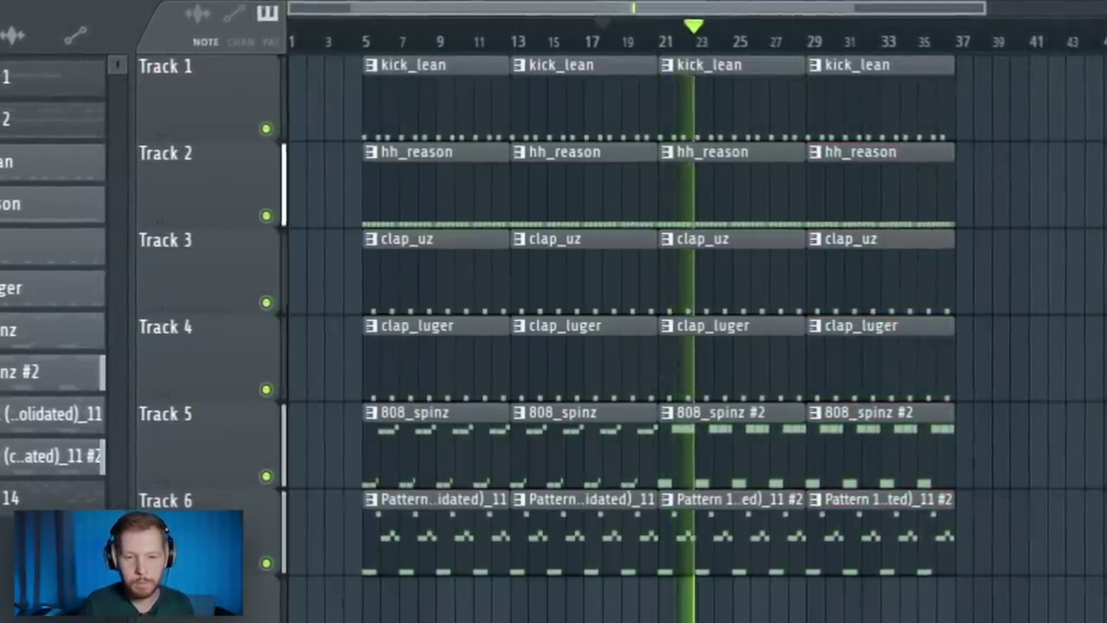
key("space")
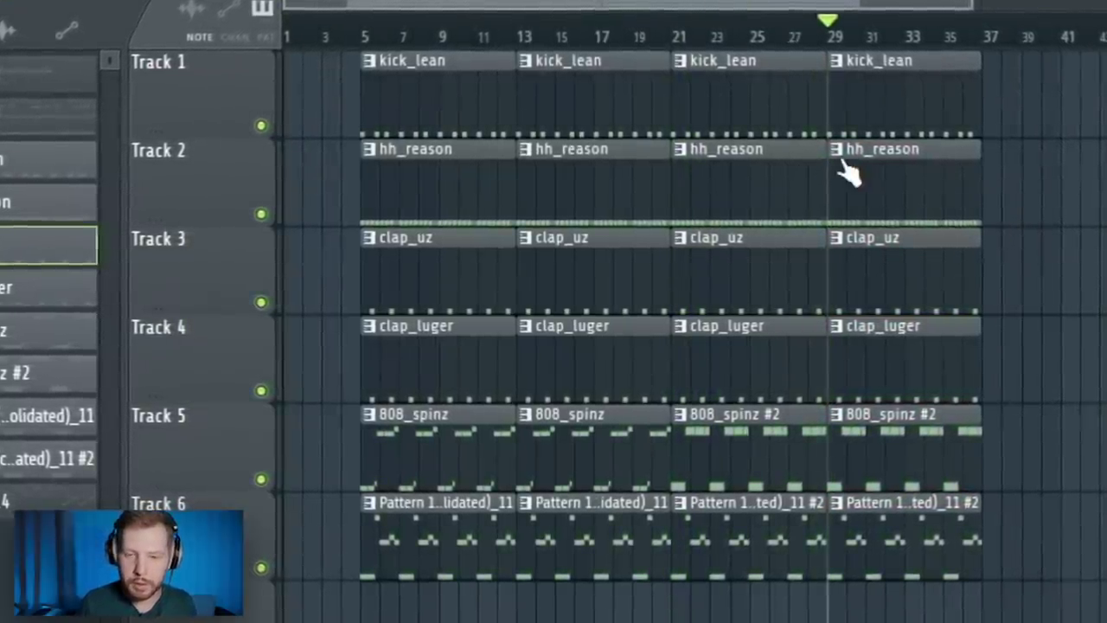
Step: Make the hh_reason clip at bar 29 unique and add a two-bar hh_joe C5 pattern with triplet rolls, repeated across eight bars
right_click(842, 156)
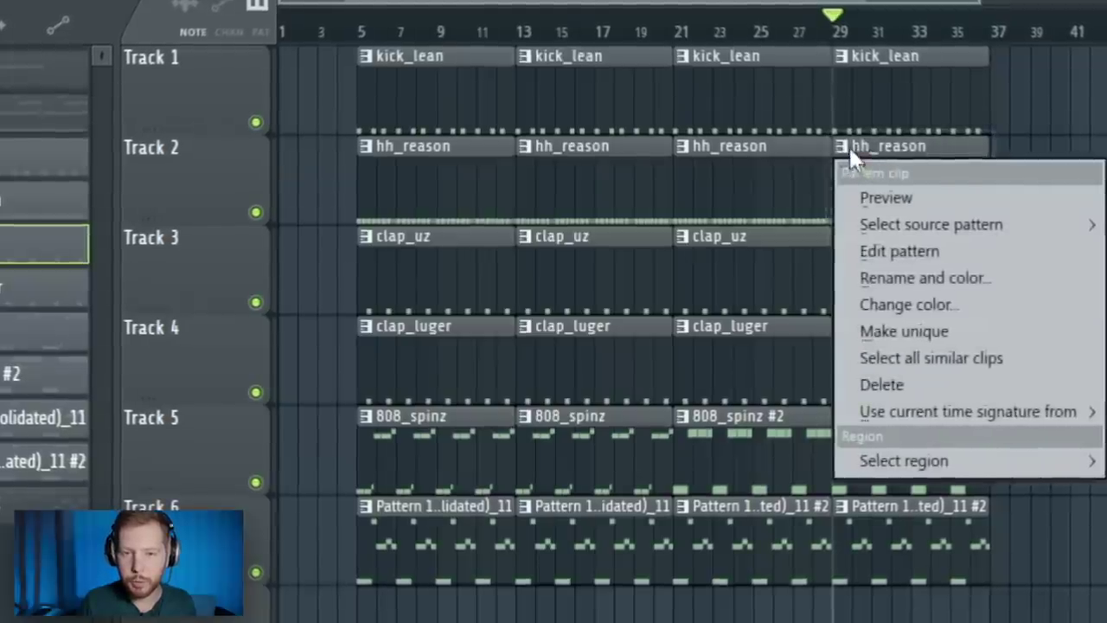
left_click(921, 327)
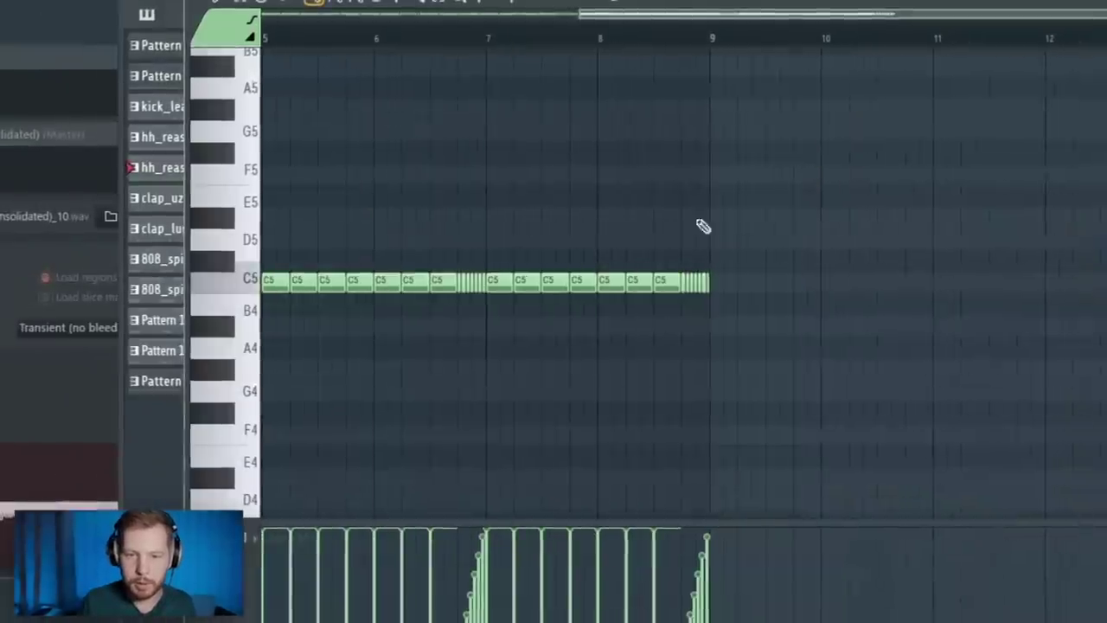
left_click(630, 3)
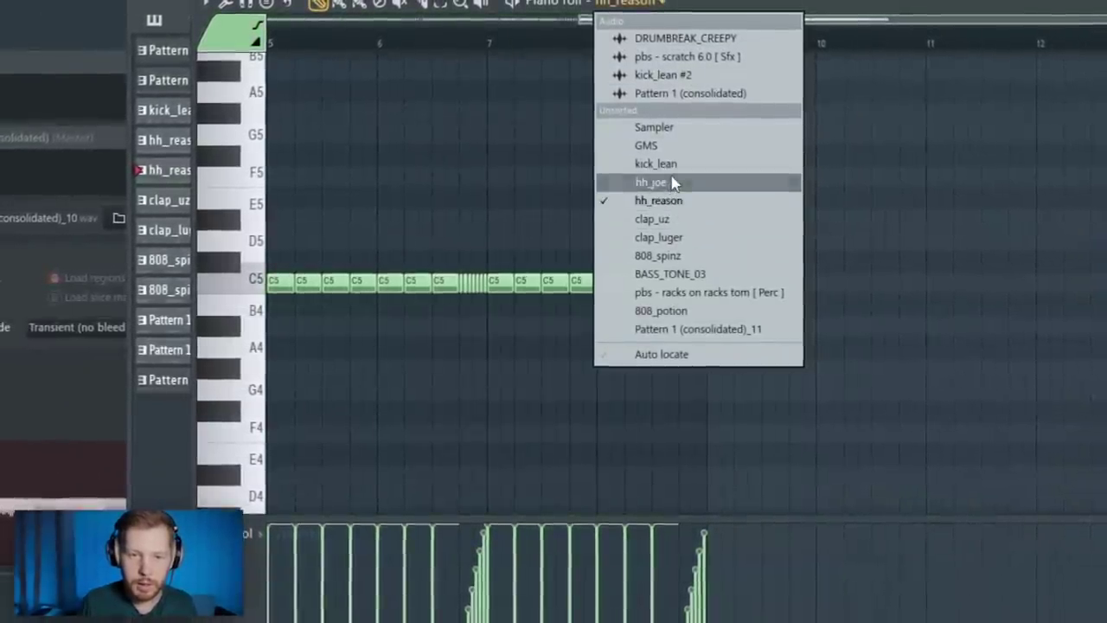
left_click(674, 183)
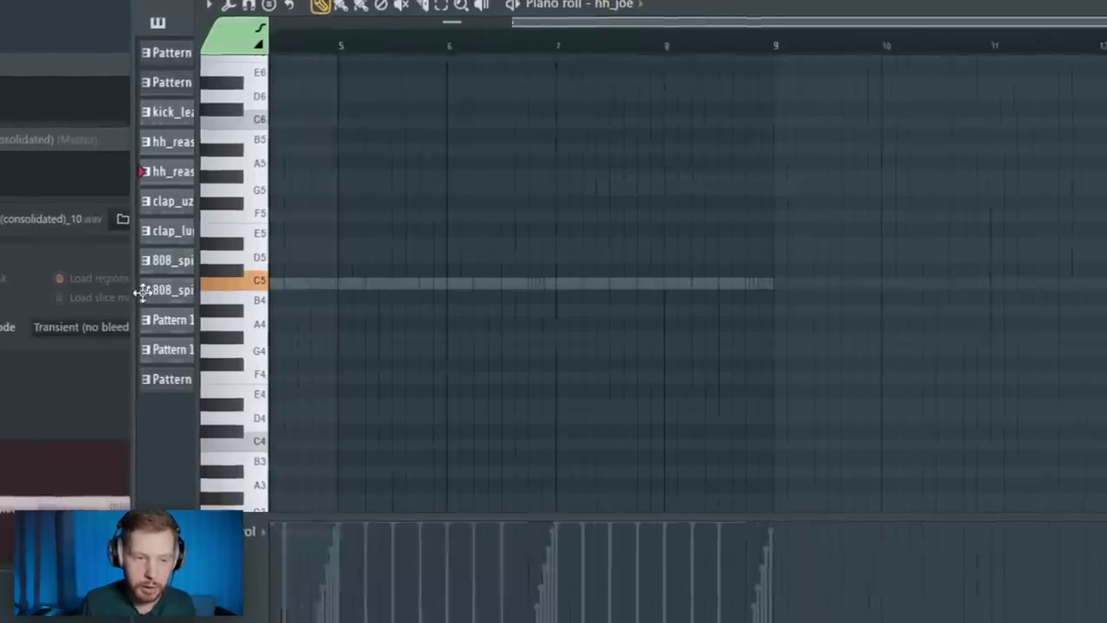
left_click(513, 4)
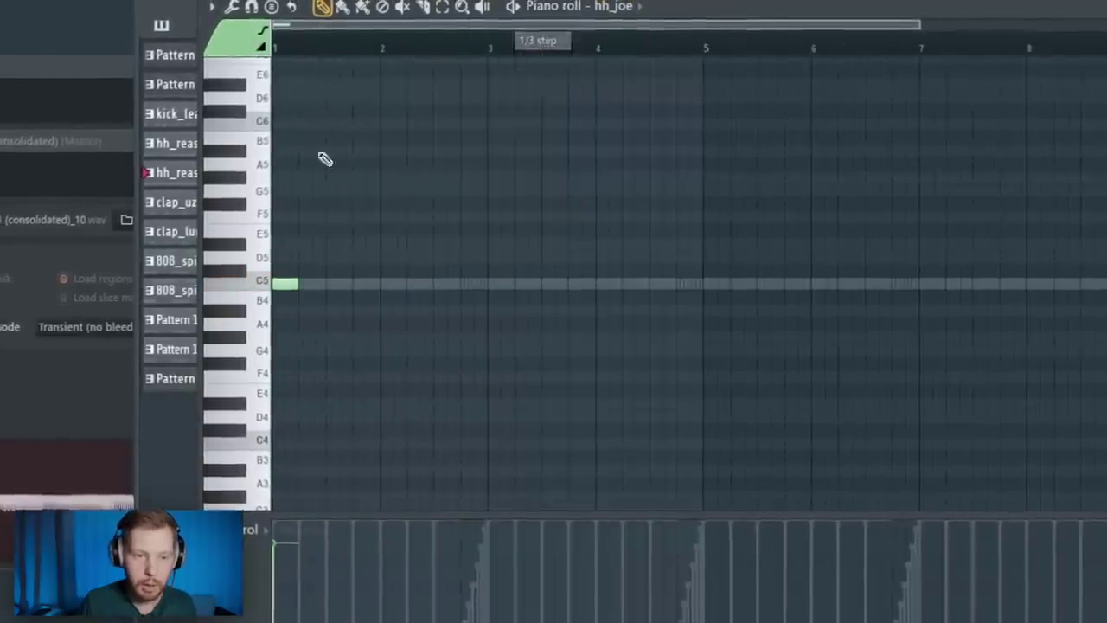
scroll(263, 270, "up", 4)
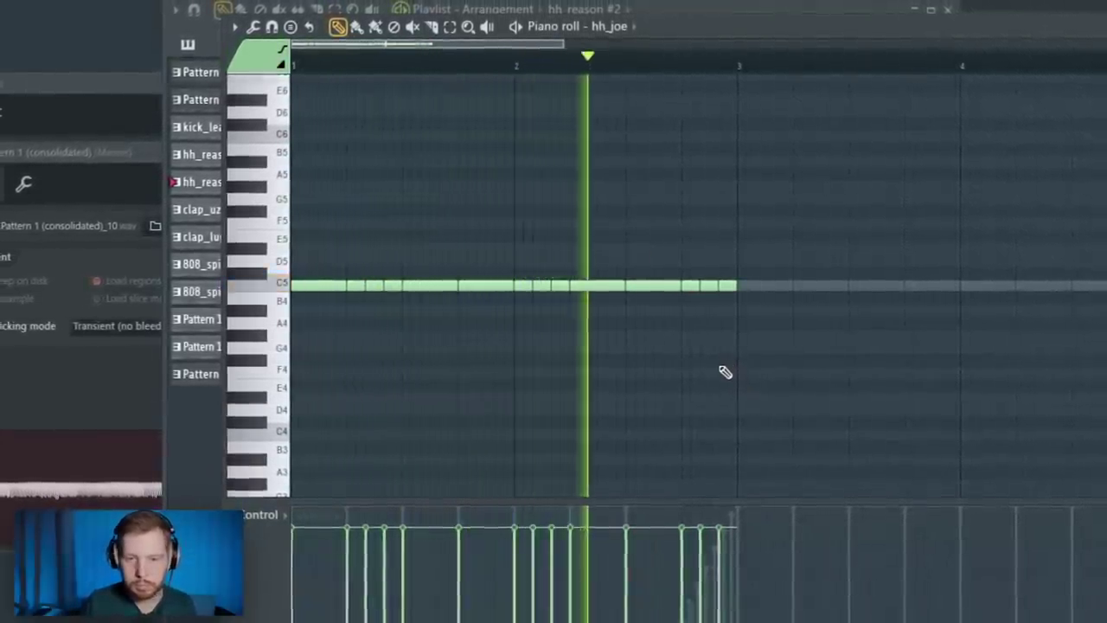
key("ctrl+b")
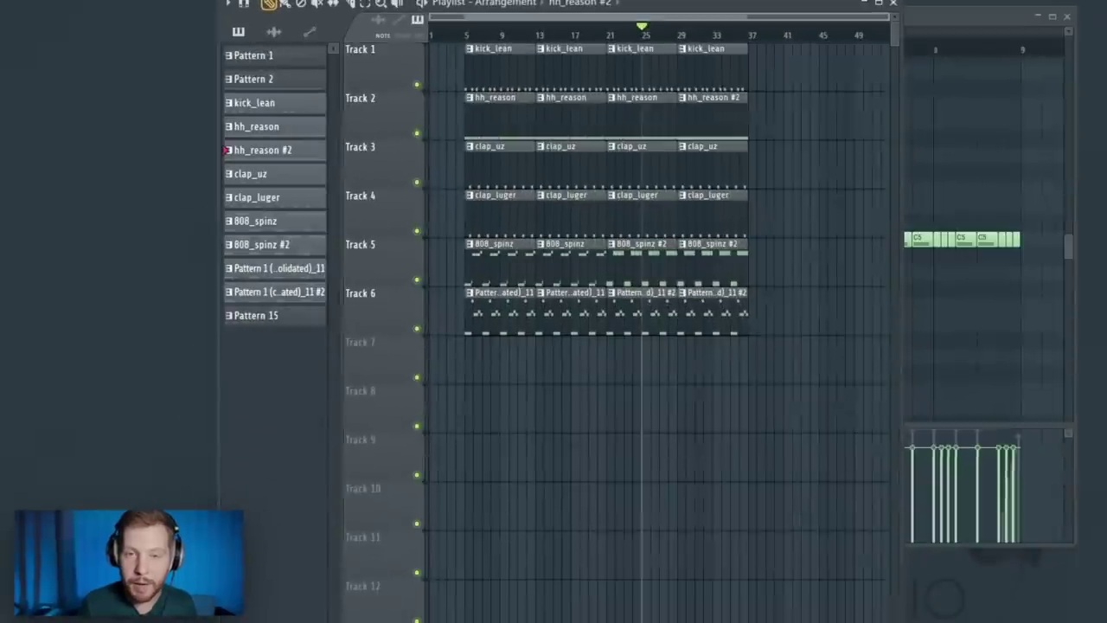
Step: Route the hi-hat and clap mixer tracks to insert 11, add Ozone Imager there, enable Stereoize and set Band 2 width to 58.2
key("F9")
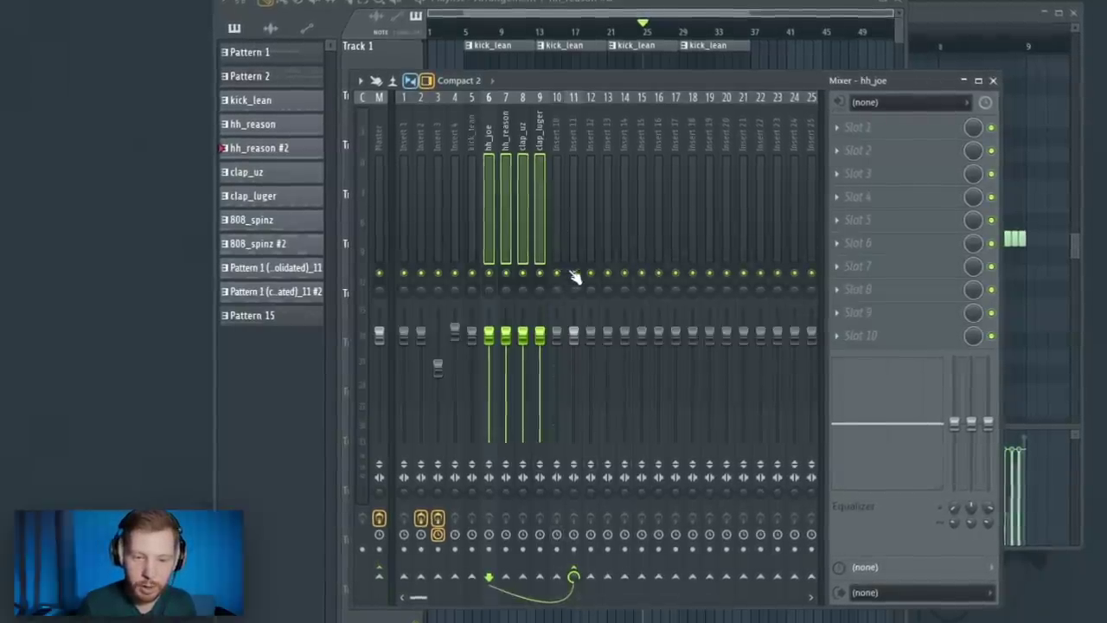
left_click(849, 148)
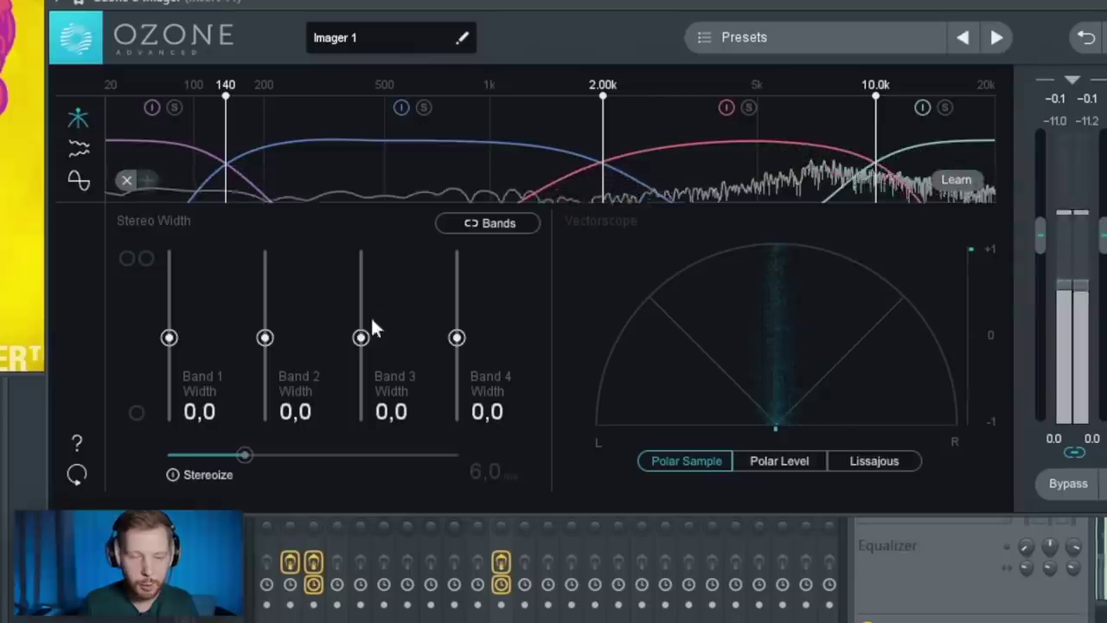
left_click_drag(265, 337, 274, 292)
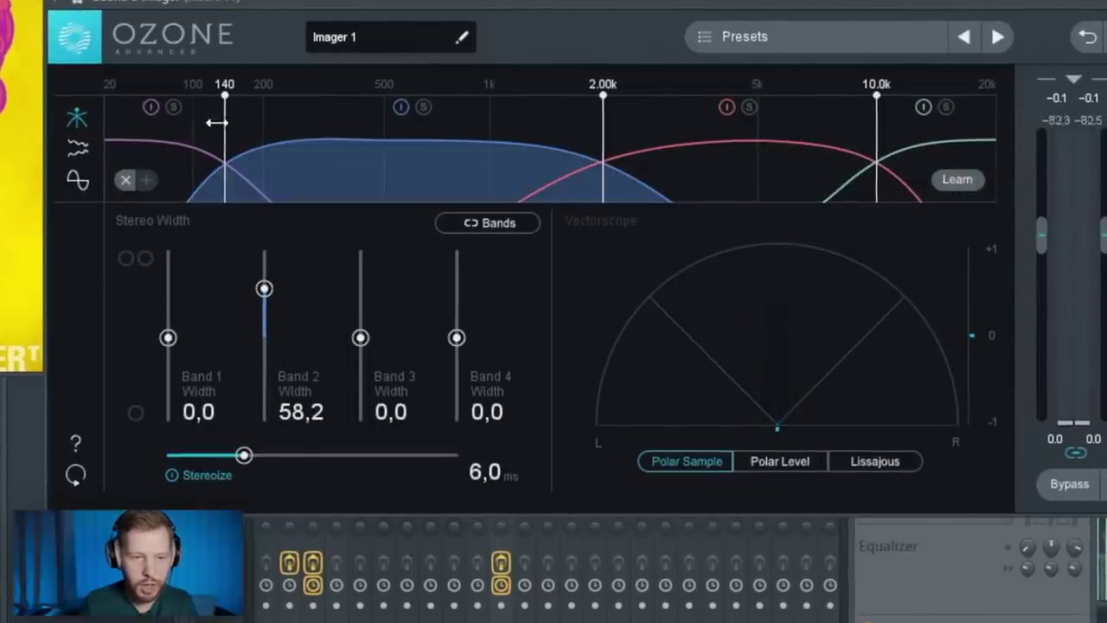
Step: Set the Imager crossovers to 239 Hz and 13.8 kHz, set Band 2 width to 10.1 and increase Band 3 width
left_click_drag(216, 122, 284, 136)
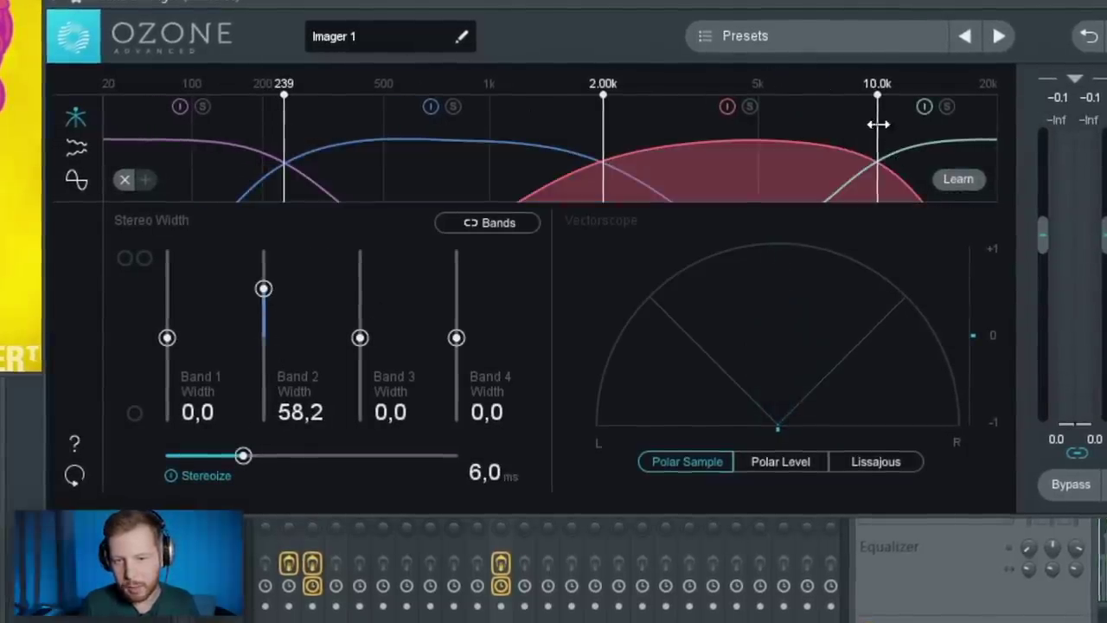
left_click_drag(878, 124, 1074, 149)
left_click_drag(359, 337, 359, 307)
left_click_drag(263, 288, 265, 330)
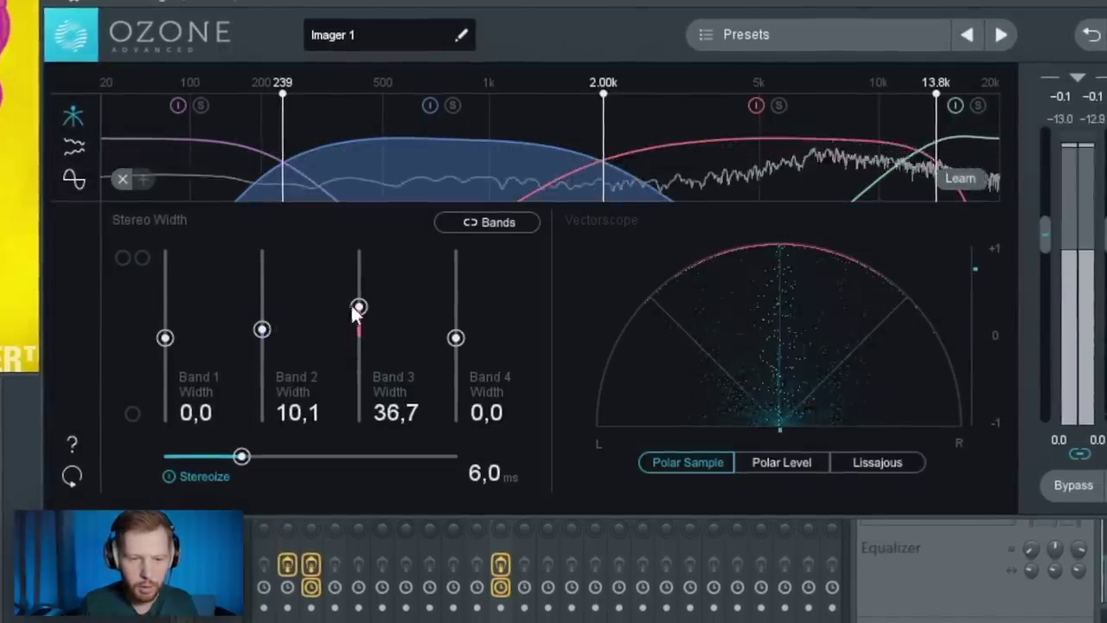
left_click_drag(357, 308, 357, 299)
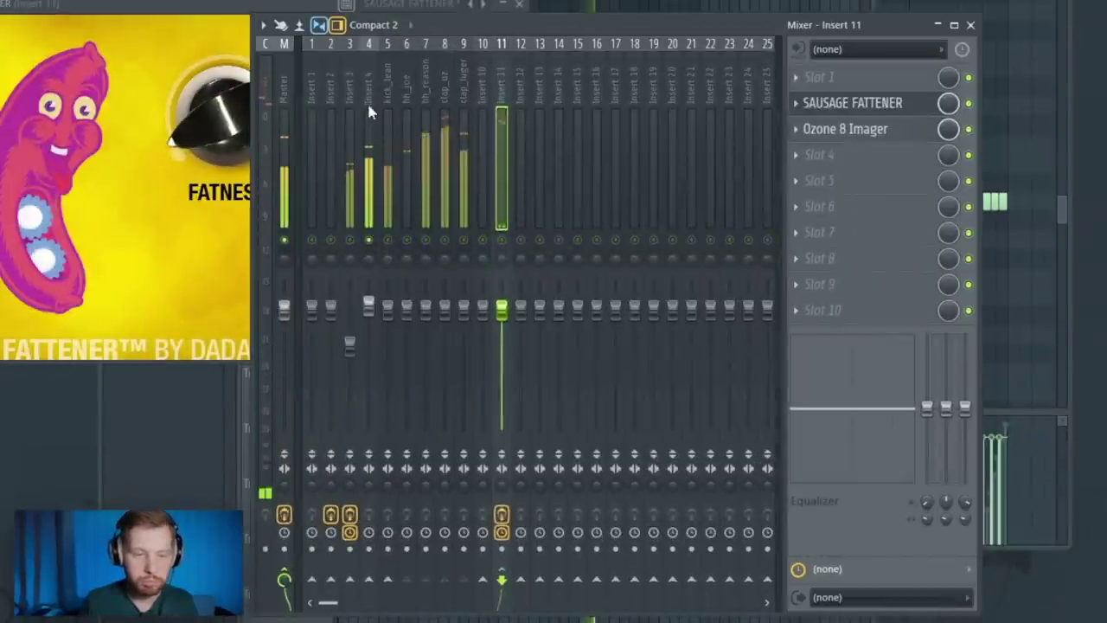
Step: Load FabFilter Pro-Q 3 into slot 2 of mixer Insert 4 and play the arrangement to hear it
left_click(369, 111)
left_click(840, 83)
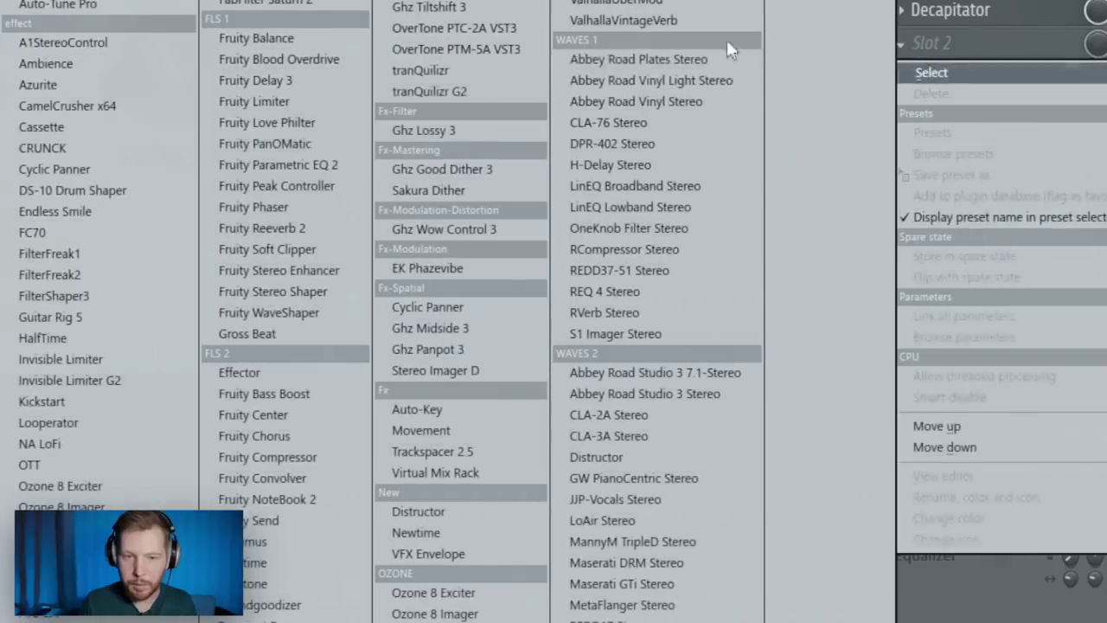
left_click(327, 0)
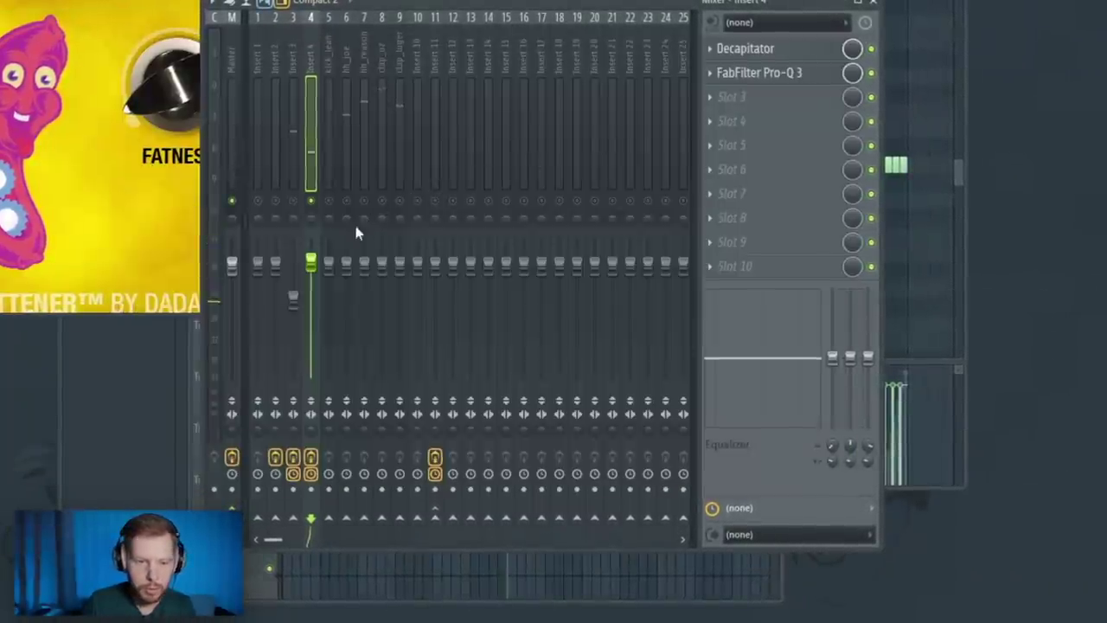
key("space")
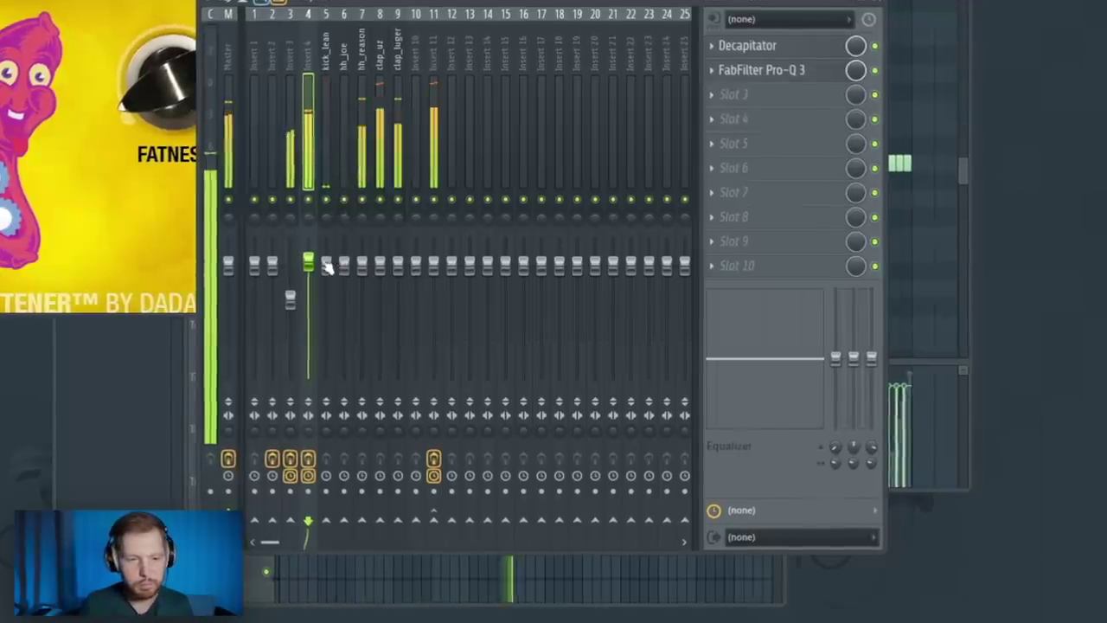
key("space")
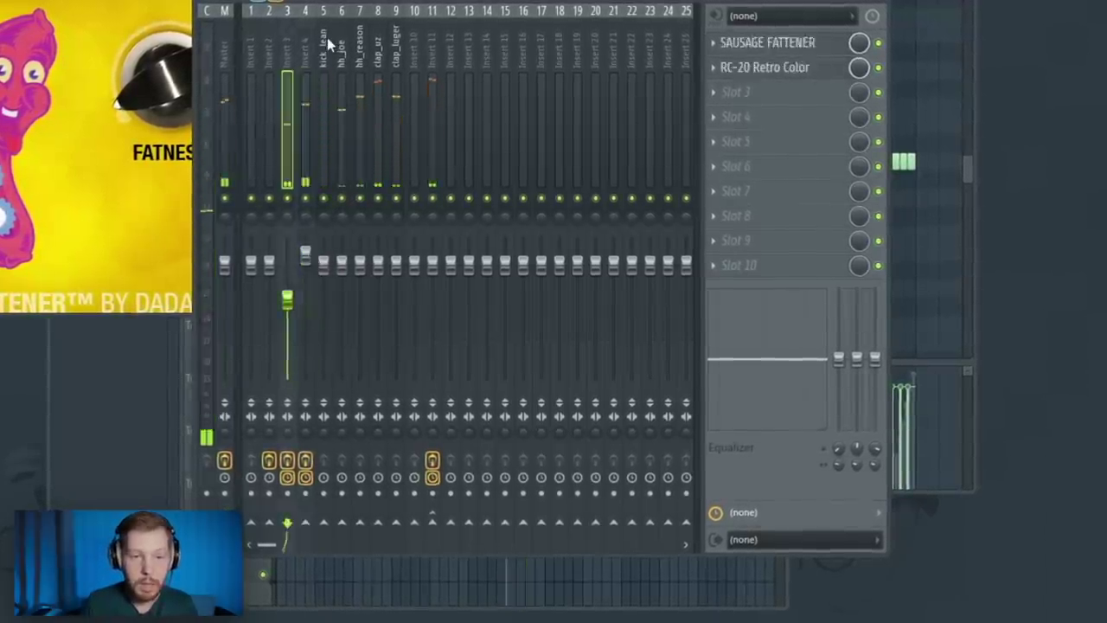
Step: Sidechain the kick_lean mixer track to Insert 3 and Insert 4
left_click(323, 54)
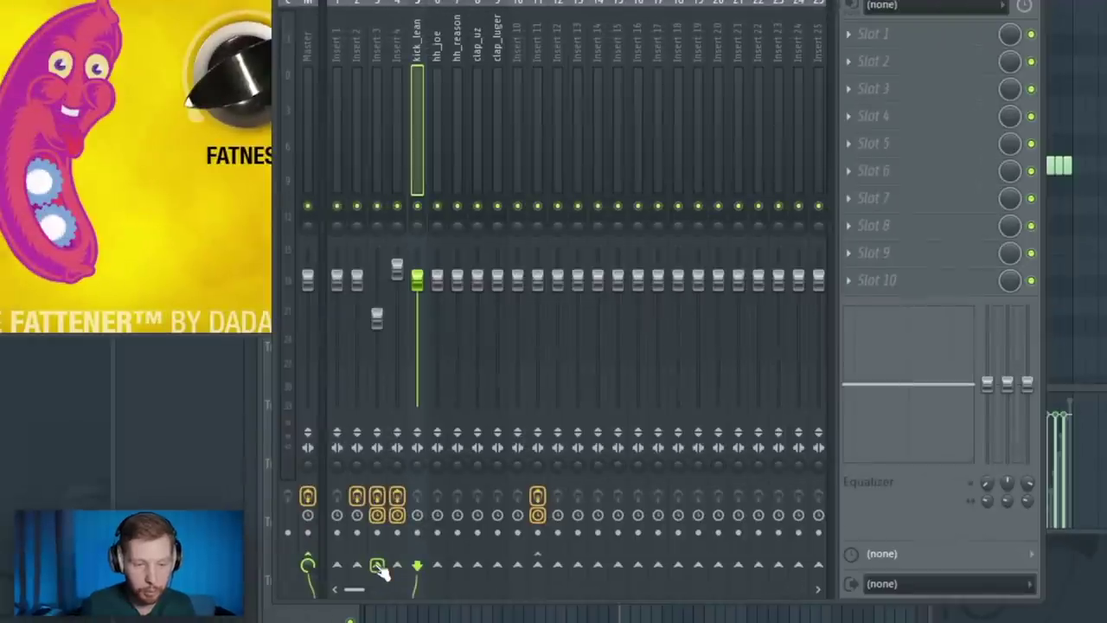
right_click(379, 568)
left_click(431, 616)
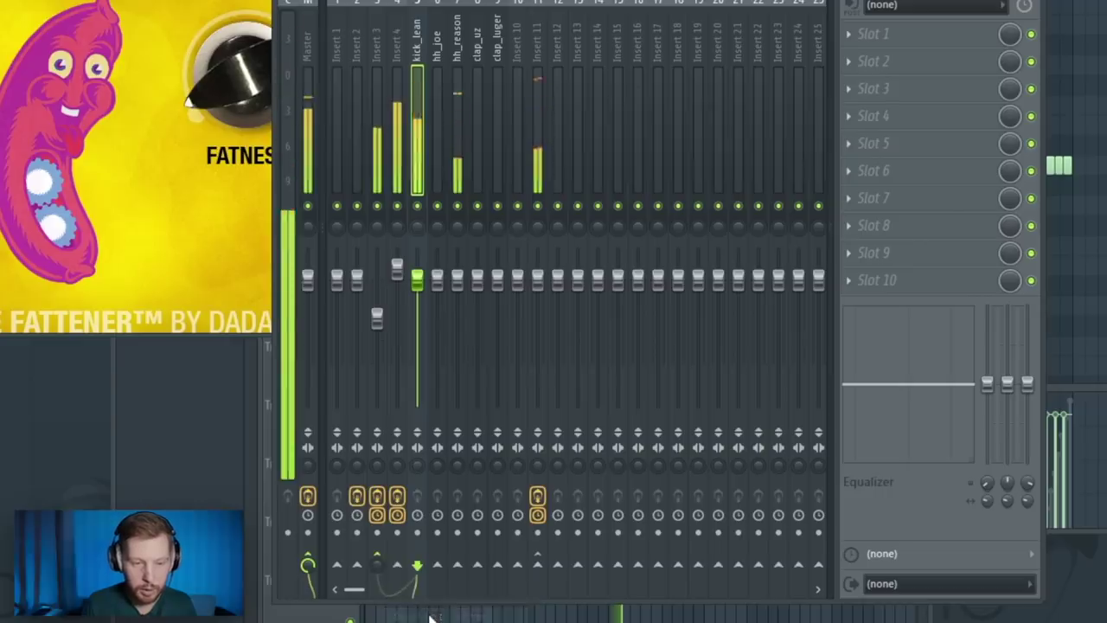
right_click(400, 571)
left_click(415, 618)
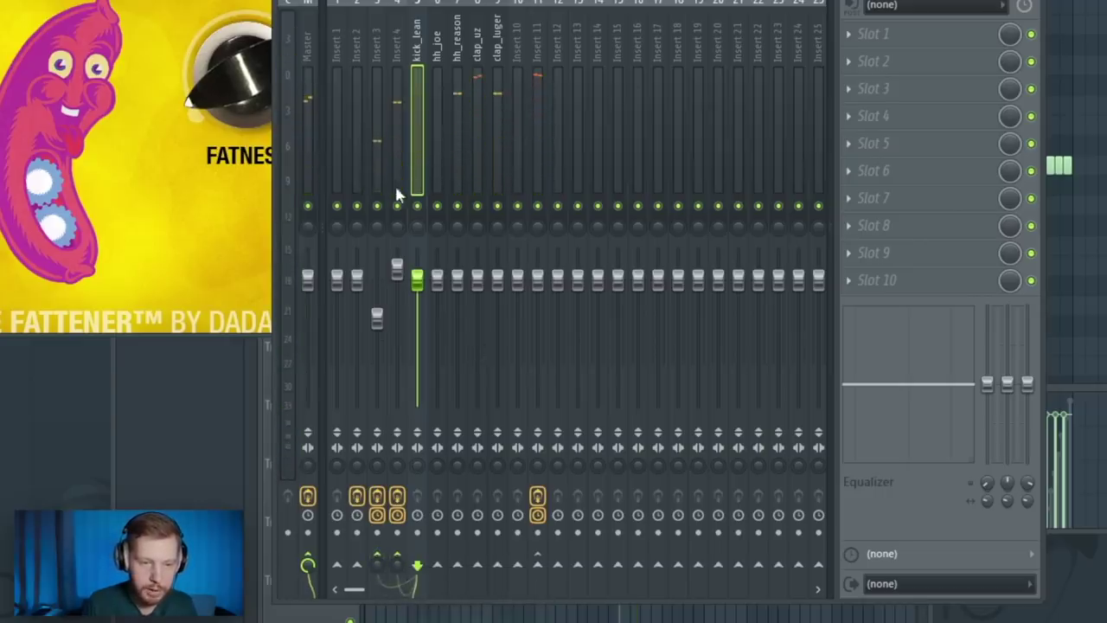
Step: Add Fruity Limiter to slot 3 of Insert 3 in compressor mode, sidechained to kick_lean, with a lowered threshold and high ratio
left_click(377, 43)
left_click(874, 88)
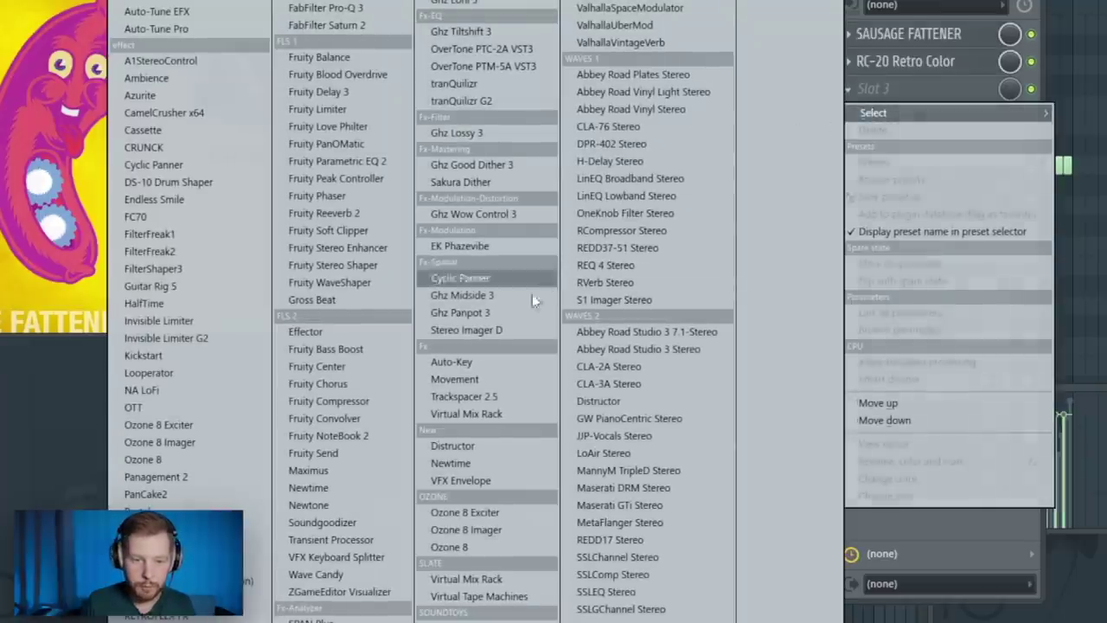
left_click(316, 109)
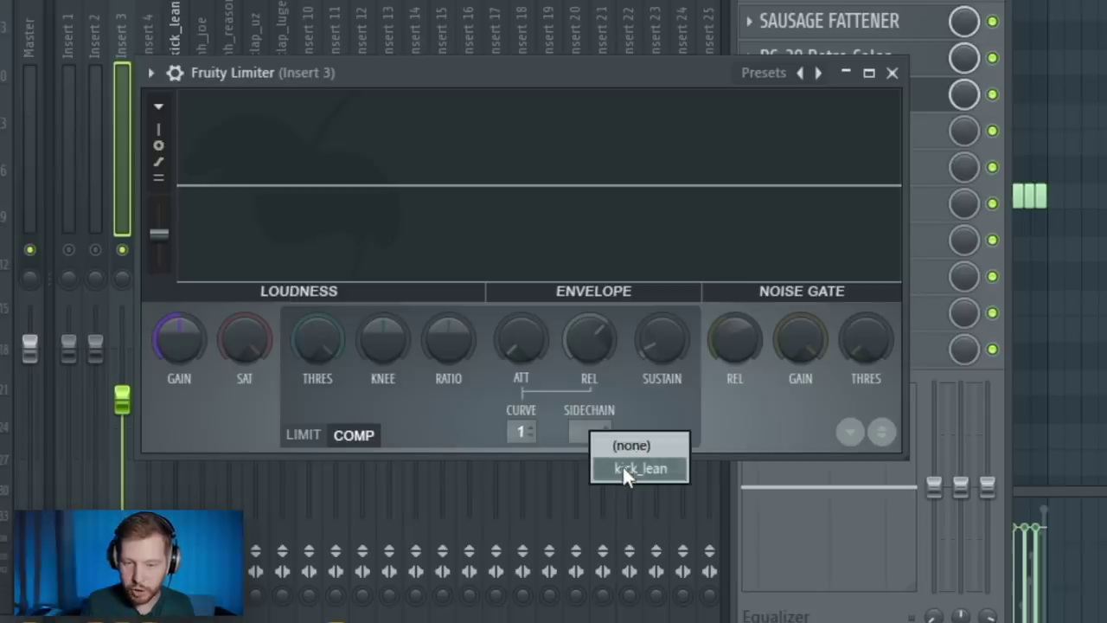
left_click(624, 468)
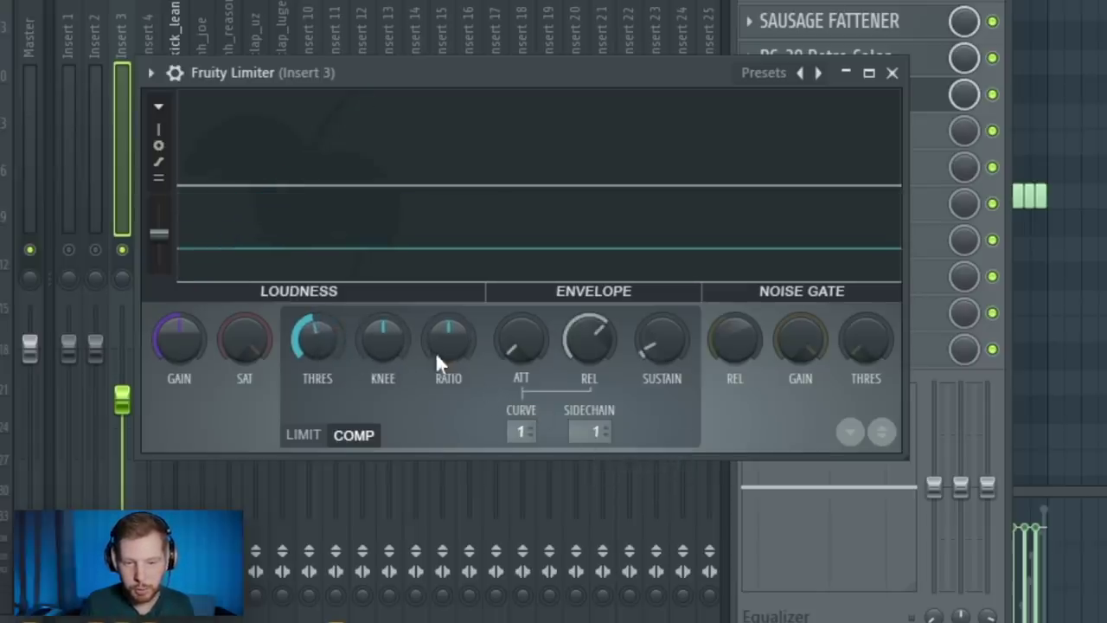
key("space")
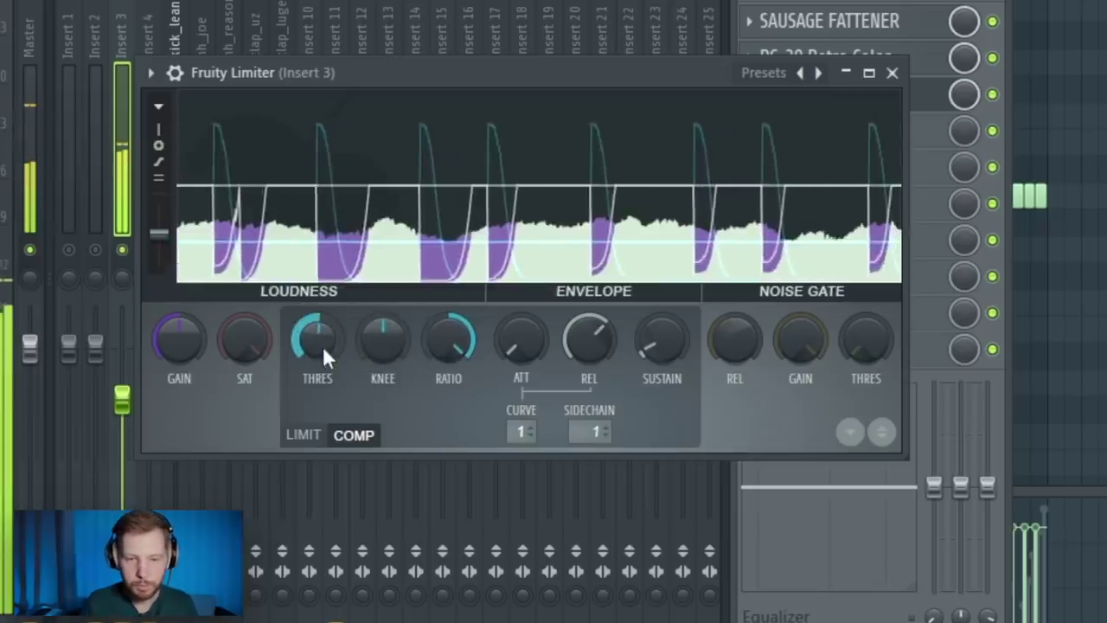
key("space")
Step: Add Fruity Limiter to slot 4 of Insert 4 and set up the same kick-sidechained compression with lowered threshold and raised ratio
left_click(153, 262)
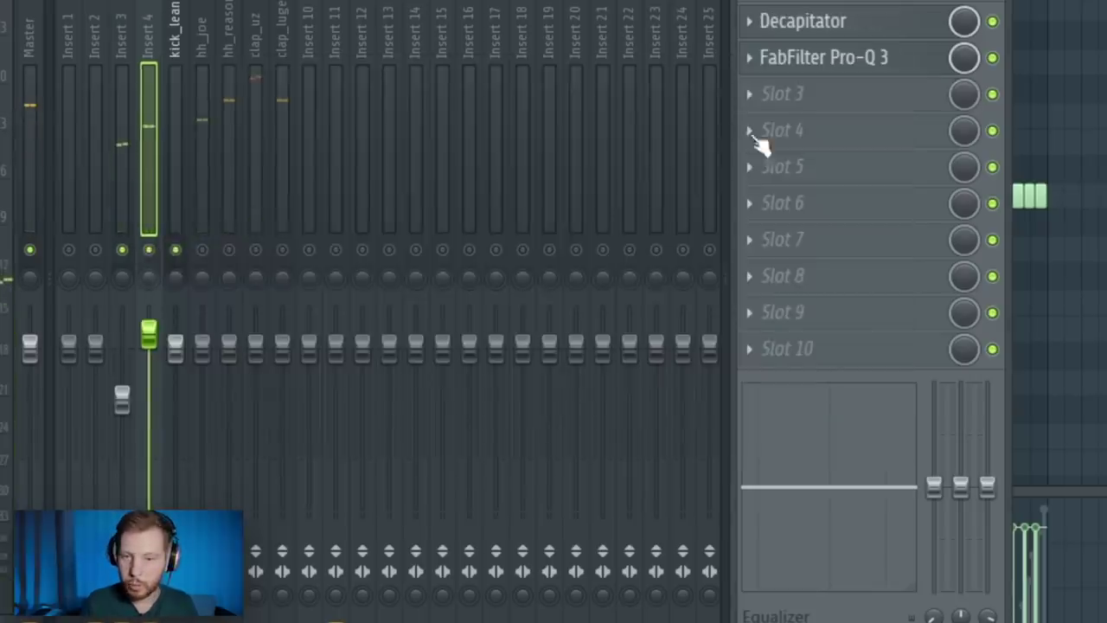
left_click(751, 133)
mouse_move(782, 163)
left_click(47, 121)
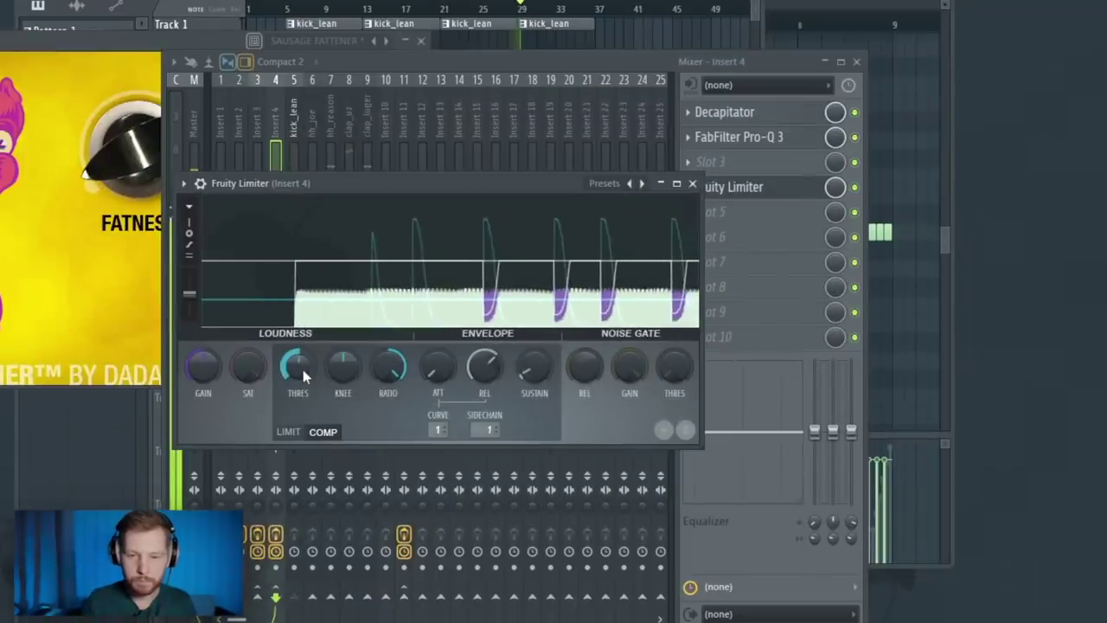
left_click(291, 151)
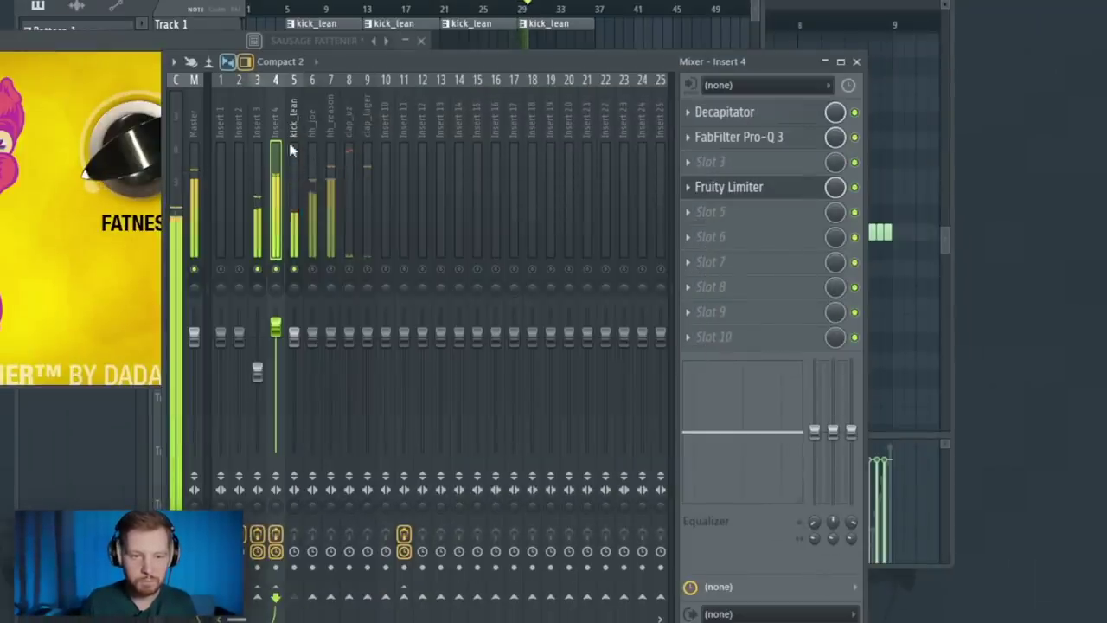
Step: Play the arrangement with only melody, 808 and kick_lean audible and lower the kick's mixer level to balance it
right_click(295, 269)
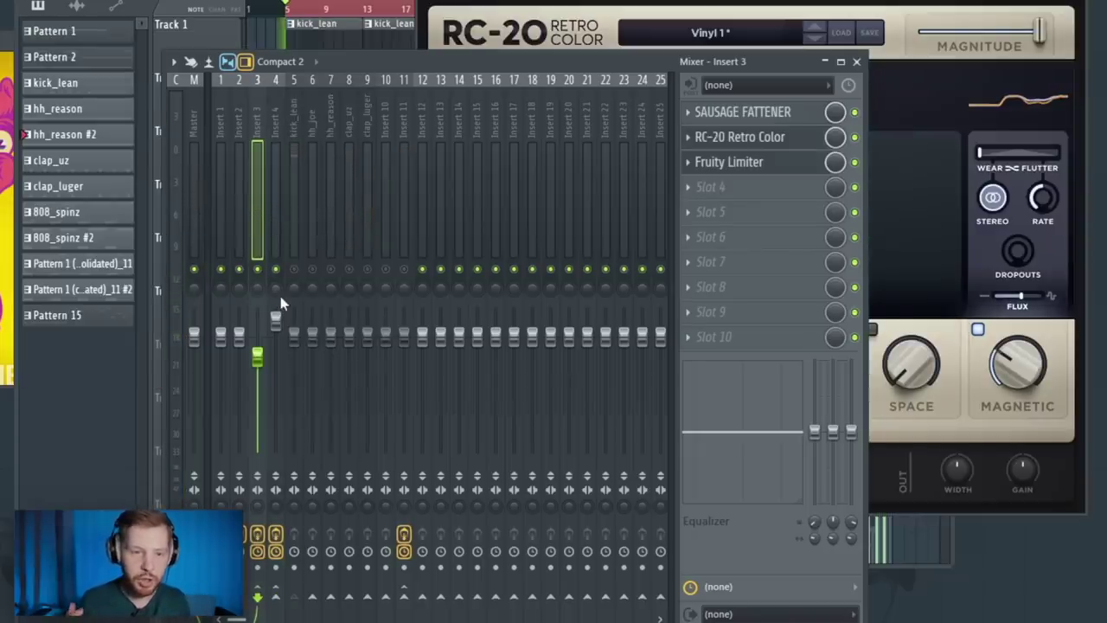
key("space")
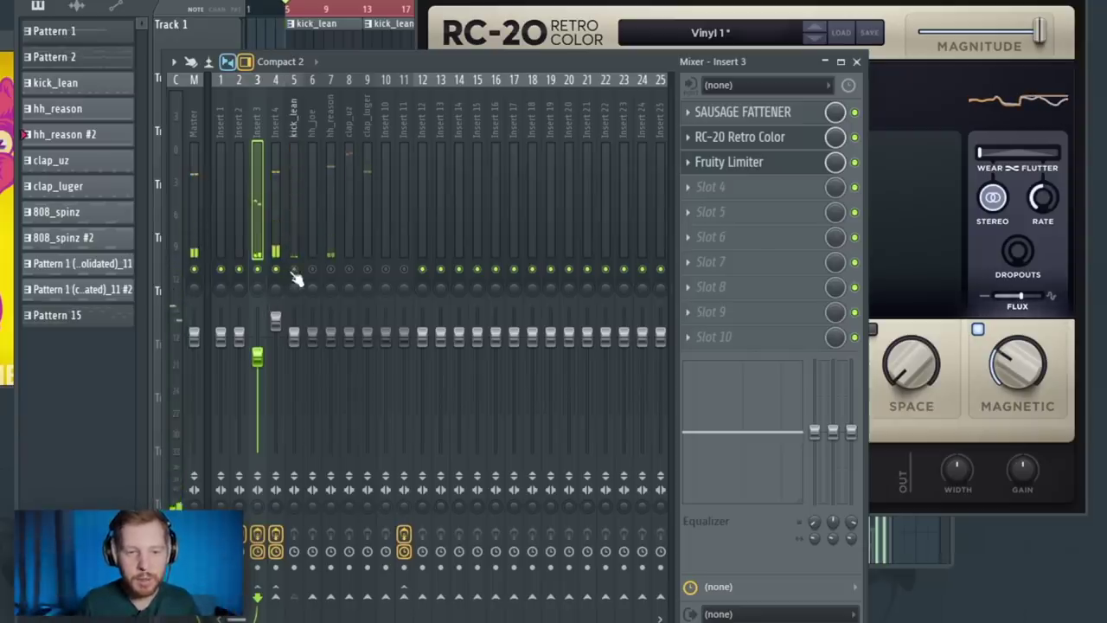
left_click_drag(295, 332, 294, 381)
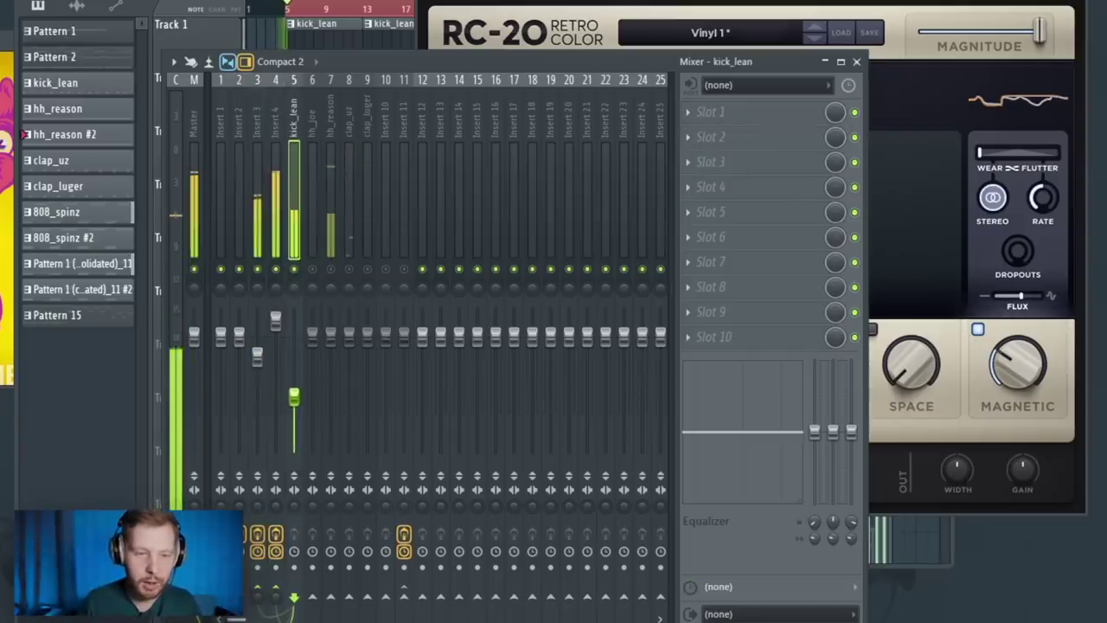
Step: Unmute hh_reason, both clap tracks and Insert 11, lower the hi-hat slightly and rebalance the clap levels from silence
left_click(331, 269)
left_click_drag(331, 336, 331, 343)
left_click_drag(350, 269, 404, 269)
left_click_drag(367, 337, 368, 452)
left_click_drag(349, 337, 349, 452)
left_click_drag(330, 342, 331, 347)
left_click_drag(349, 451, 368, 355)
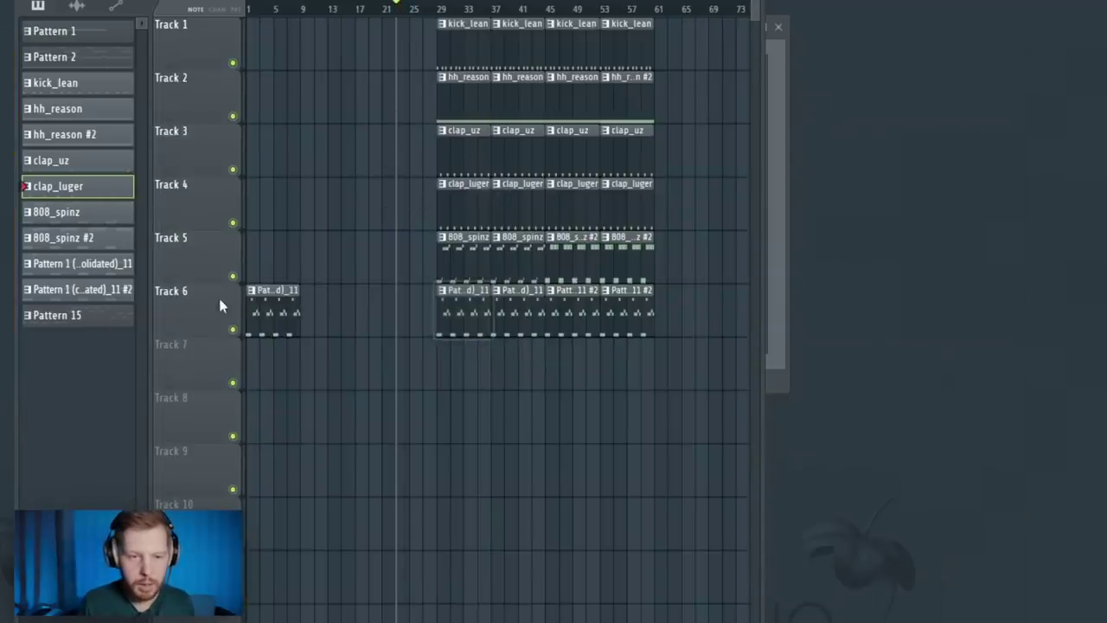
Step: Rework the bar 1 melody clip as a unique pattern with half-bar C7, G5, C6 and G#5 notes and a one-bar C5
right_click(260, 297)
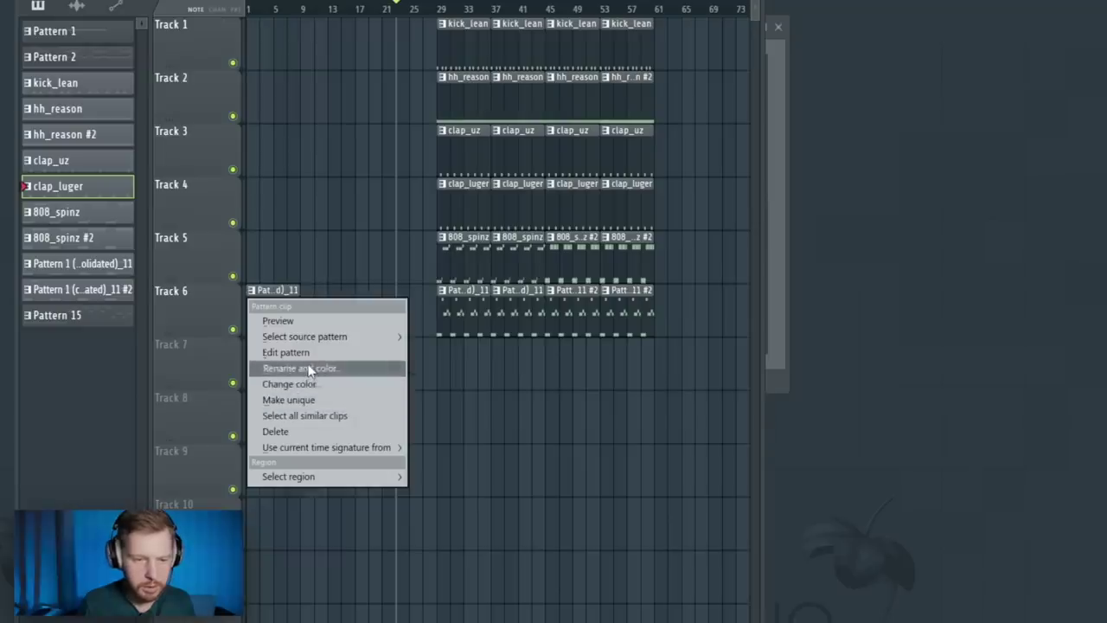
left_click(299, 353)
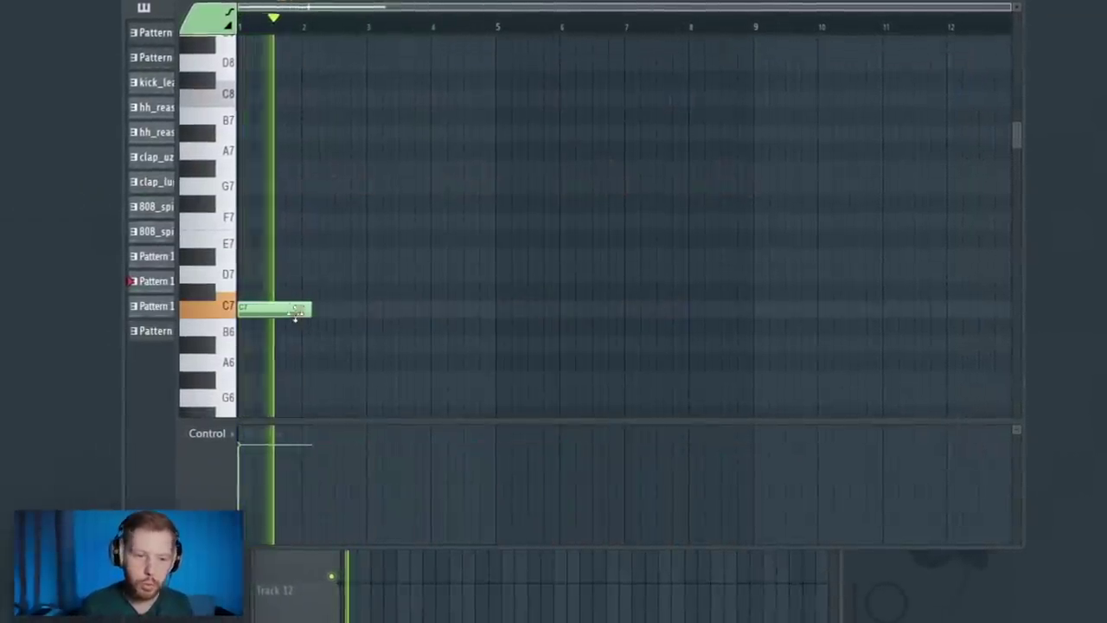
scroll(313, 315, "down", 3)
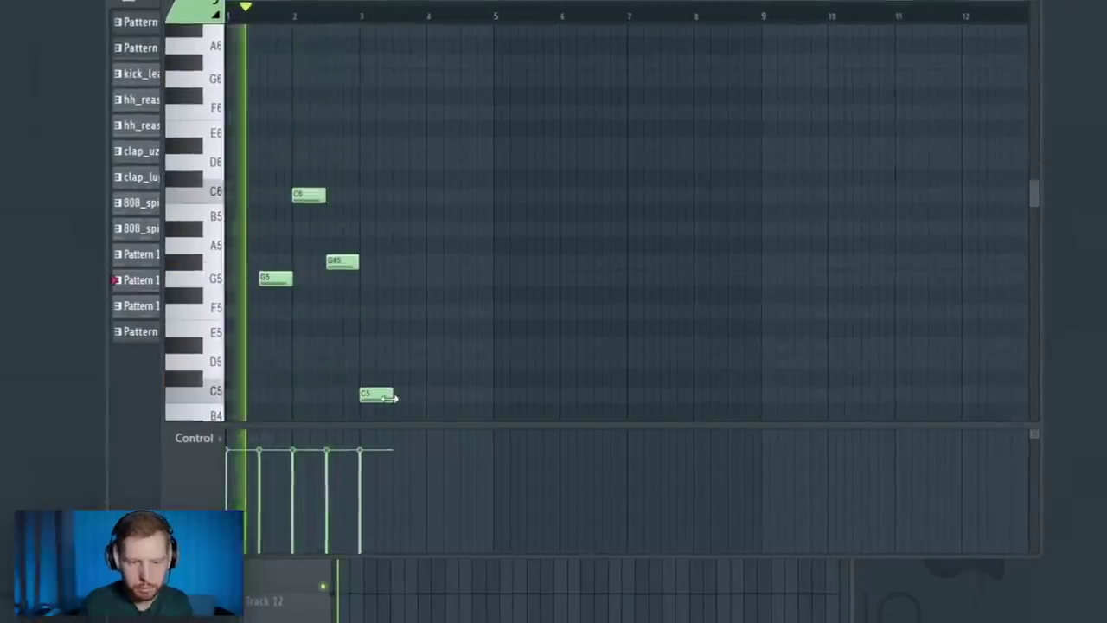
left_click_drag(392, 396, 420, 407)
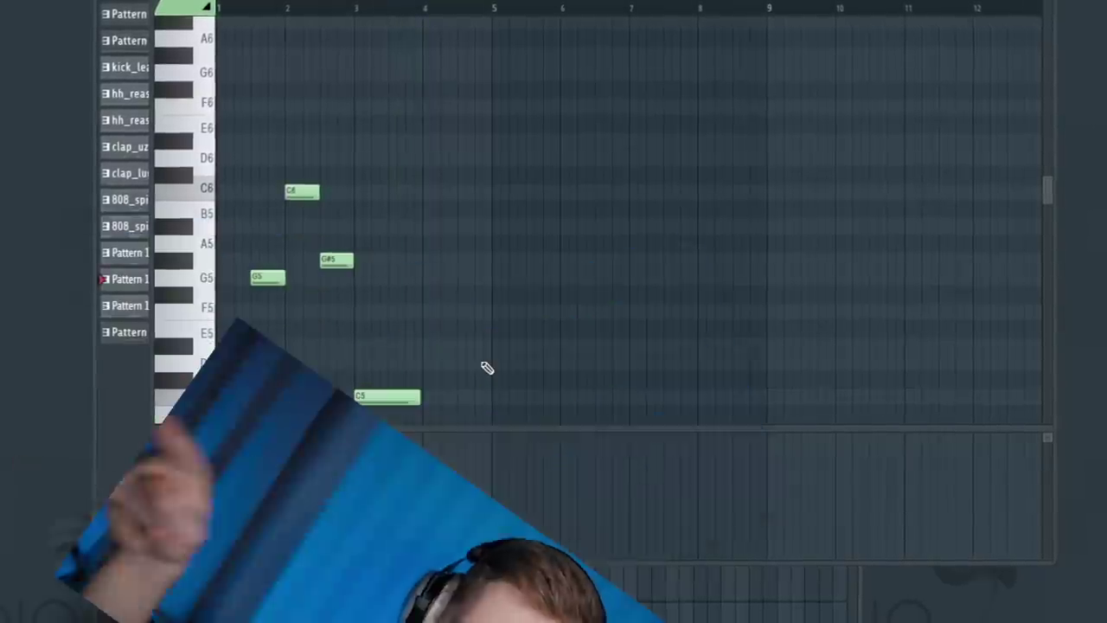
Step: Continue the melody from bar 4 with short notes between C6 and C5, end with a C5 held over bars 7–8, and play it
left_click(440, 272)
left_click_drag(486, 278, 438, 277)
left_click(448, 192)
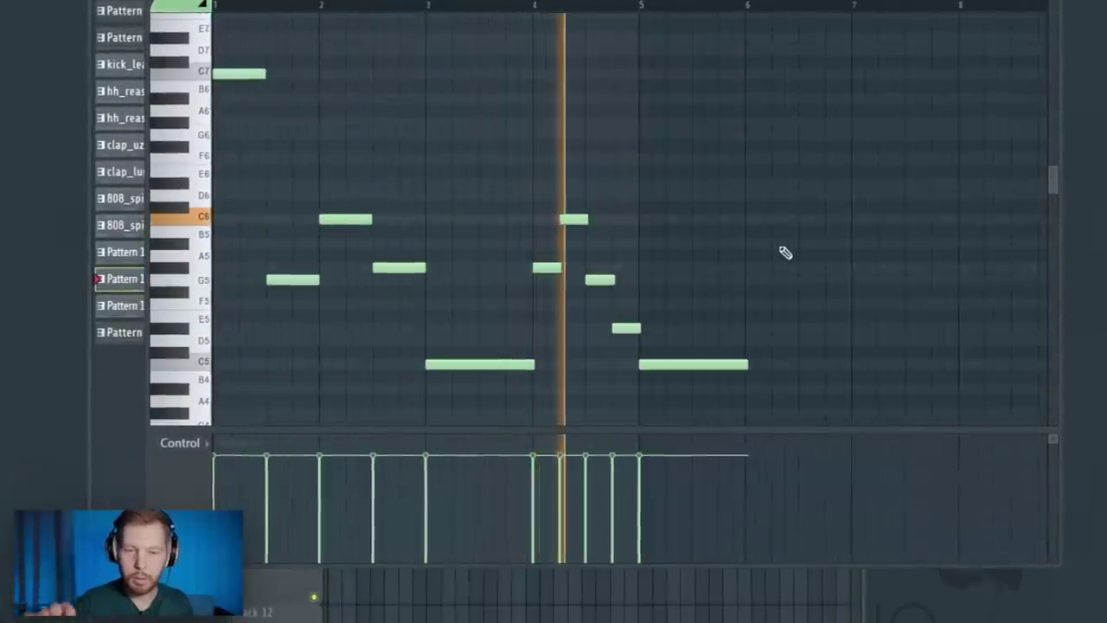
left_click_drag(749, 365, 686, 366)
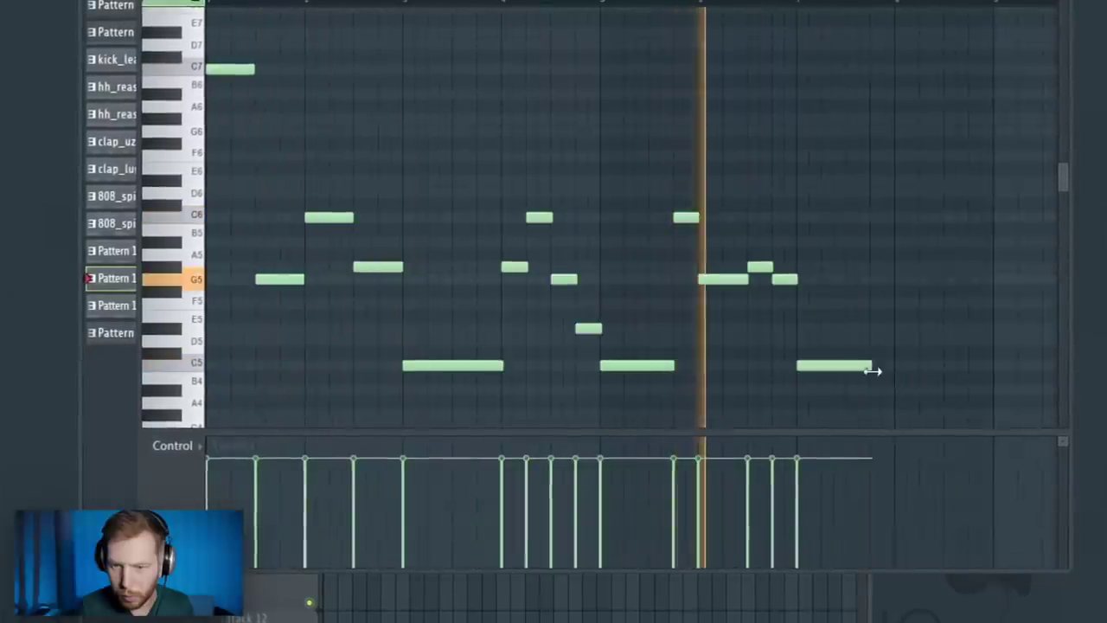
left_click_drag(871, 366, 999, 366)
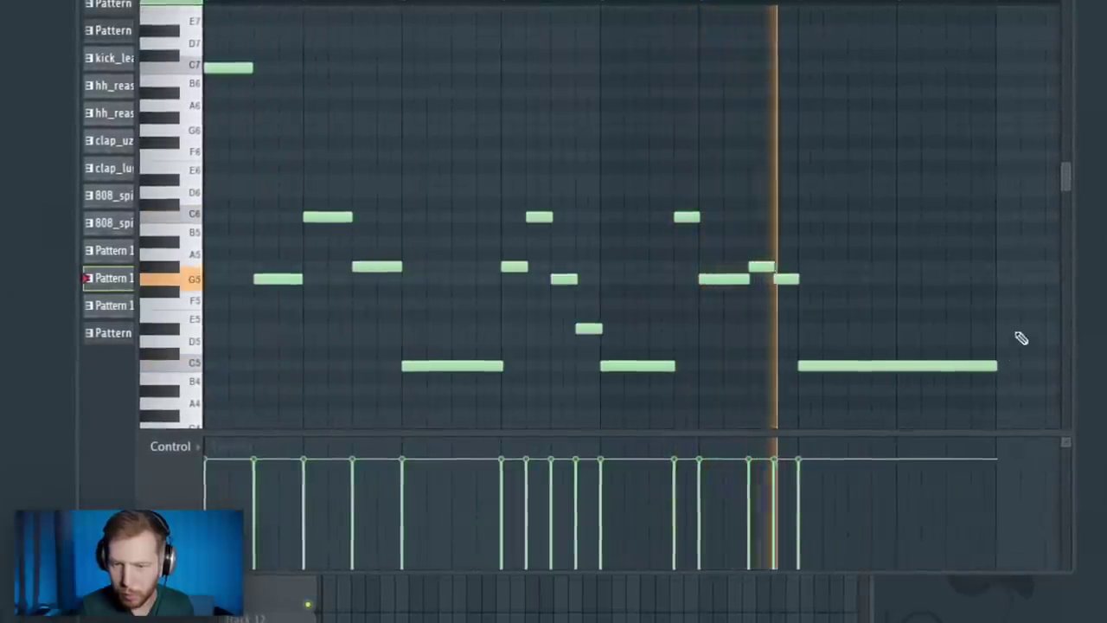
left_click(947, 221, "ctrl")
key("space")
key("space")
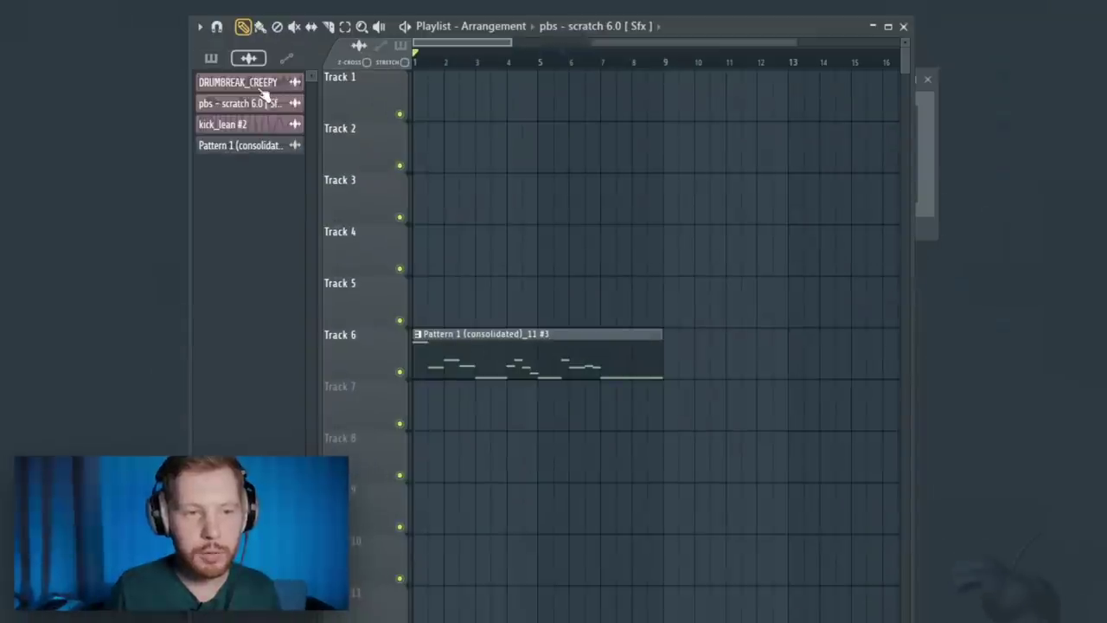
Step: Place DRUMBREAK_CREEPY at bar 1 on Track 5, cut it to two bars and duplicate it to bar 3
left_click_drag(249, 82, 352, 288)
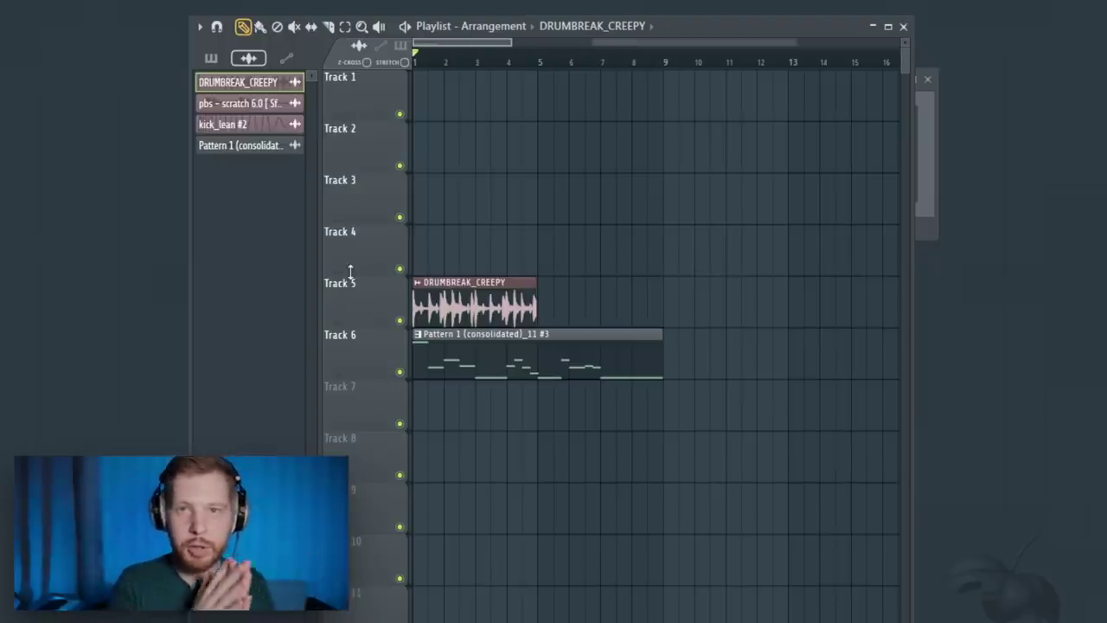
scroll(454, 97, "up", 4)
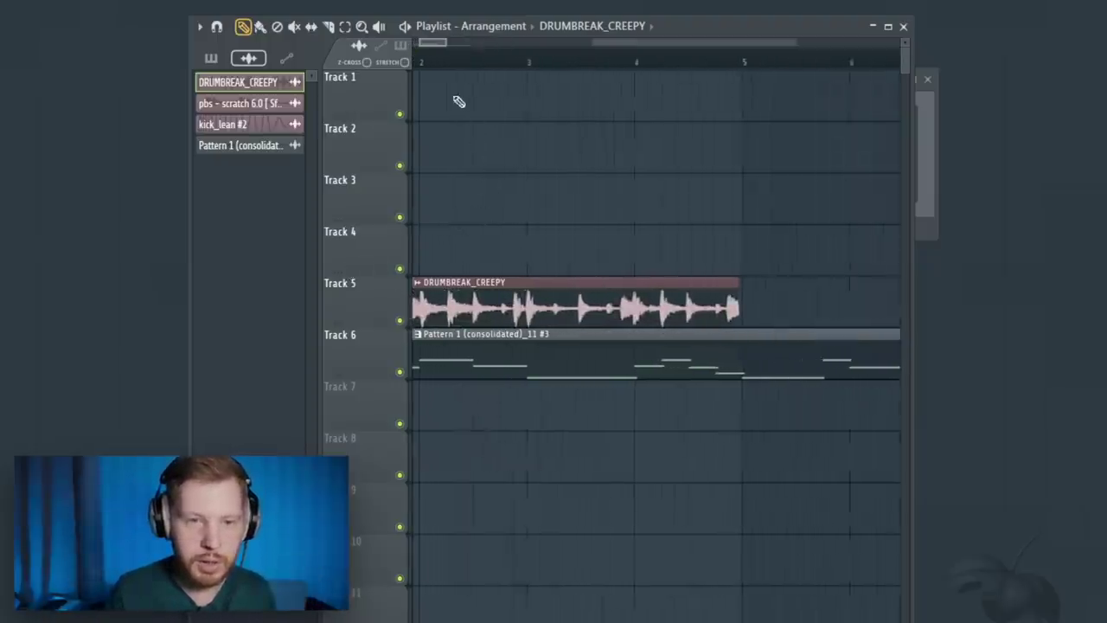
left_click_drag(438, 43, 269, 77)
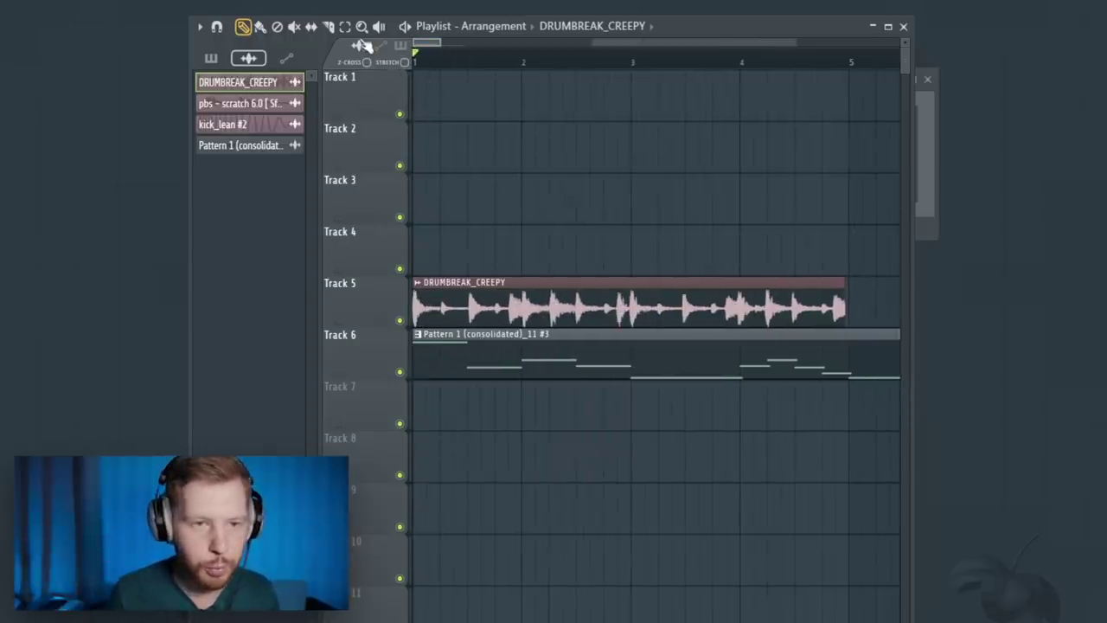
right_click(654, 292)
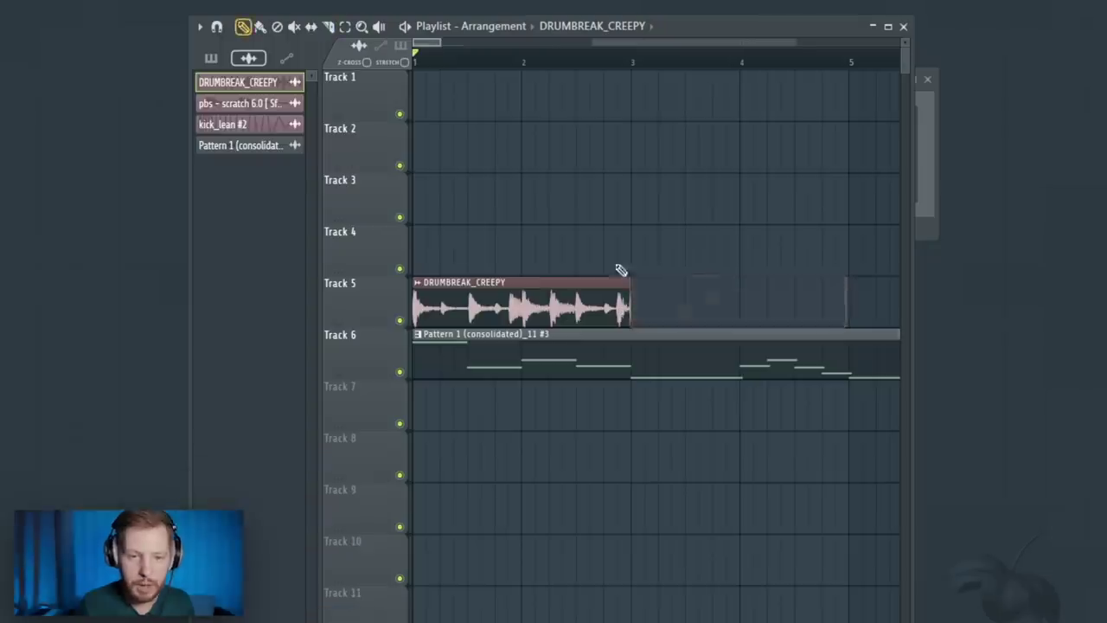
scroll(497, 44, "up", 3)
left_click_drag(416, 43, 350, 53)
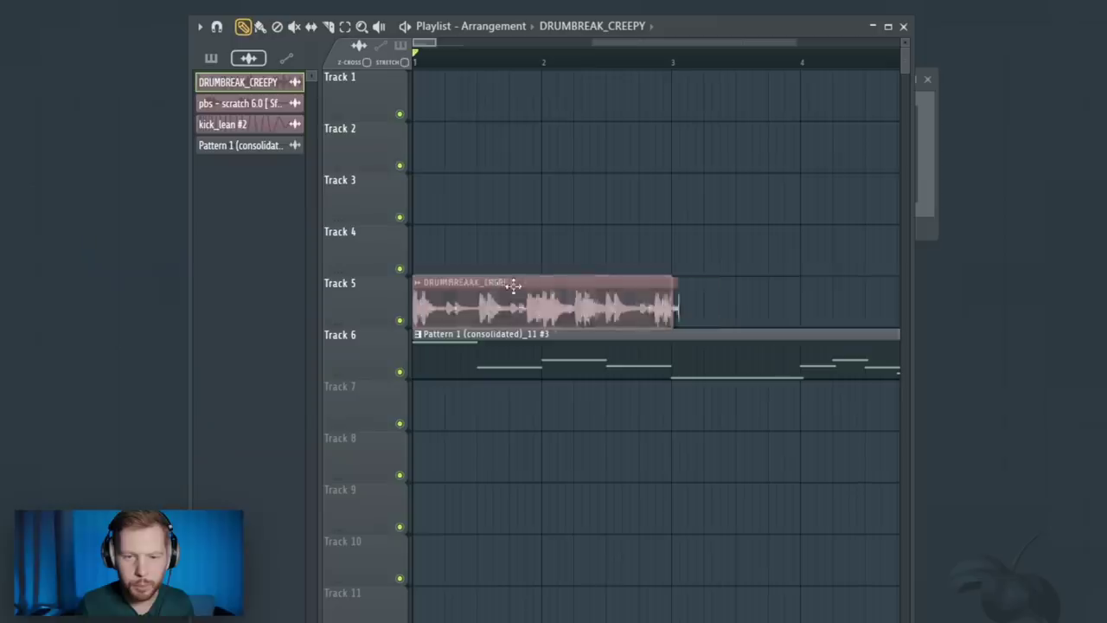
key("ctrl+b")
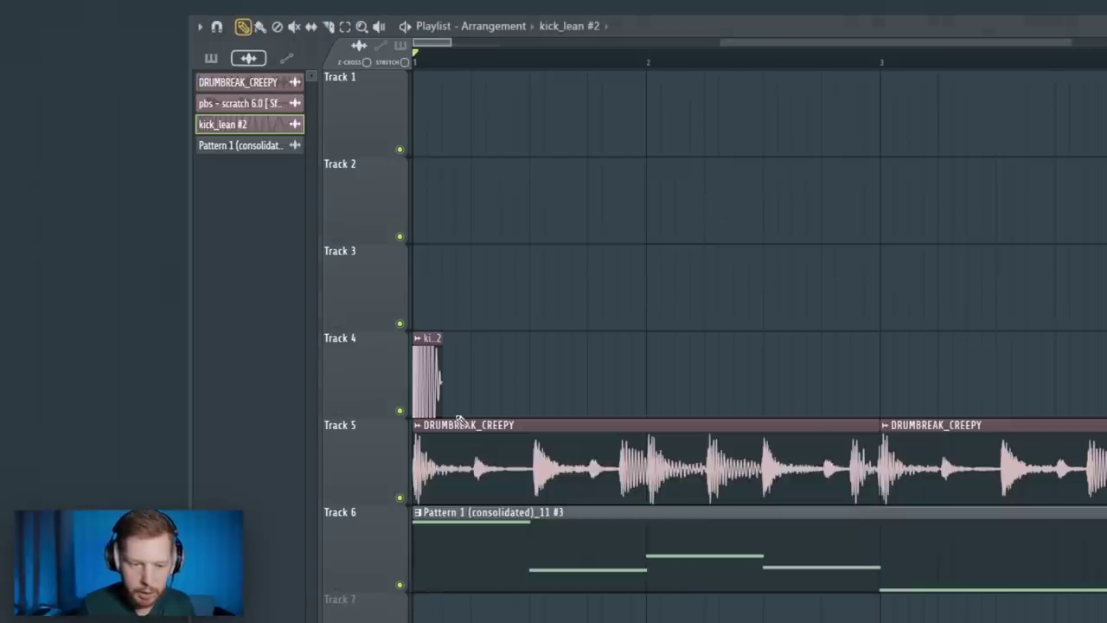
Step: Layer kick_lean #2 clips over the drum break's kick hits in bars 1–2 on Track 4 and repeat them from bar 3
left_click_drag(431, 380, 808, 391)
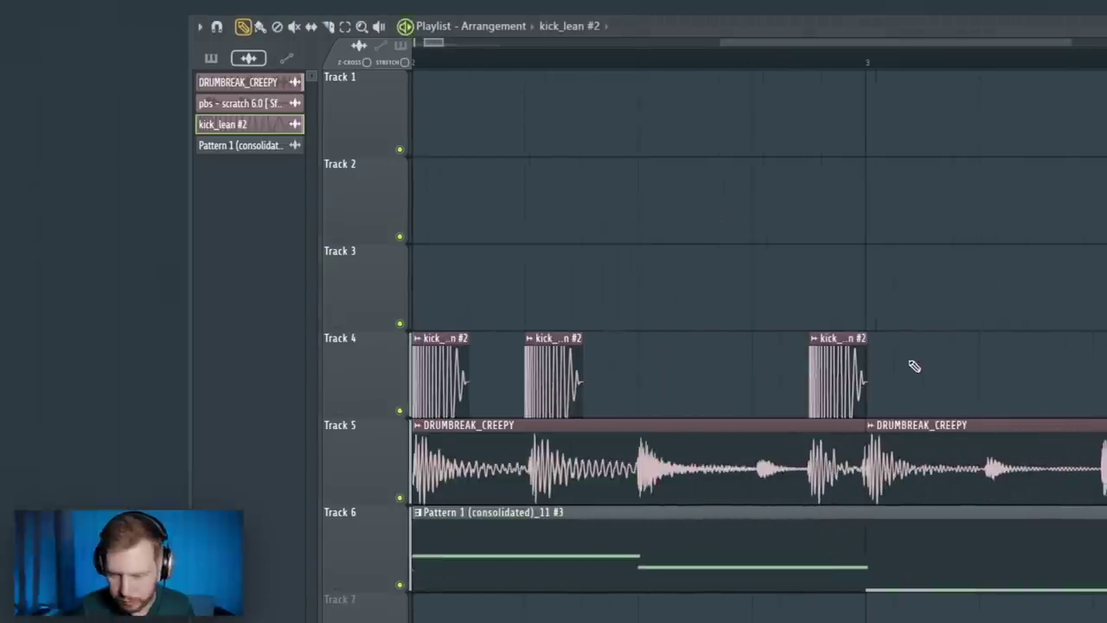
scroll(781, 395, "down", 3)
key("space")
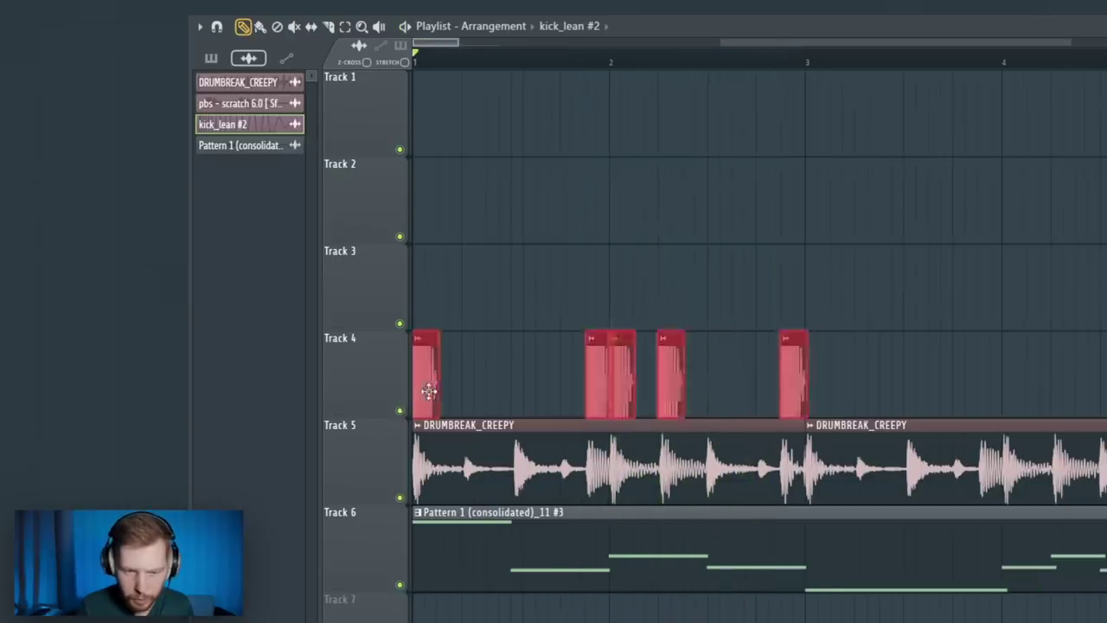
left_click_drag(428, 389, 826, 404)
key("ctrl+d")
key("space")
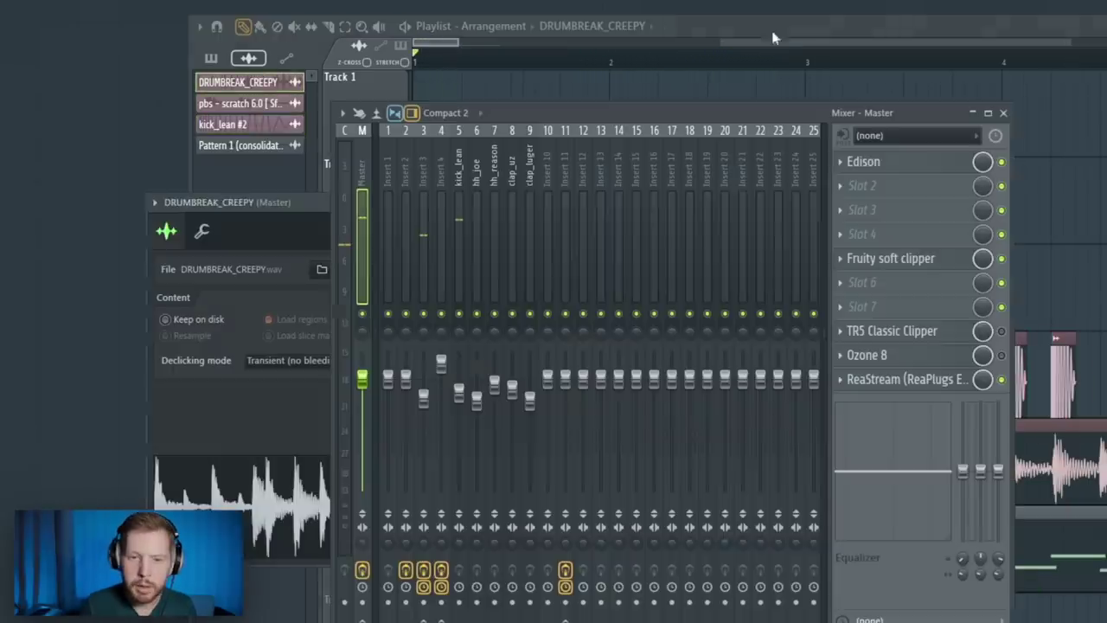
Step: Route DRUMBREAK_CREEPY to mixer Insert 12 and load Super VHS in its second slot with a reduced Mix
left_click(583, 182)
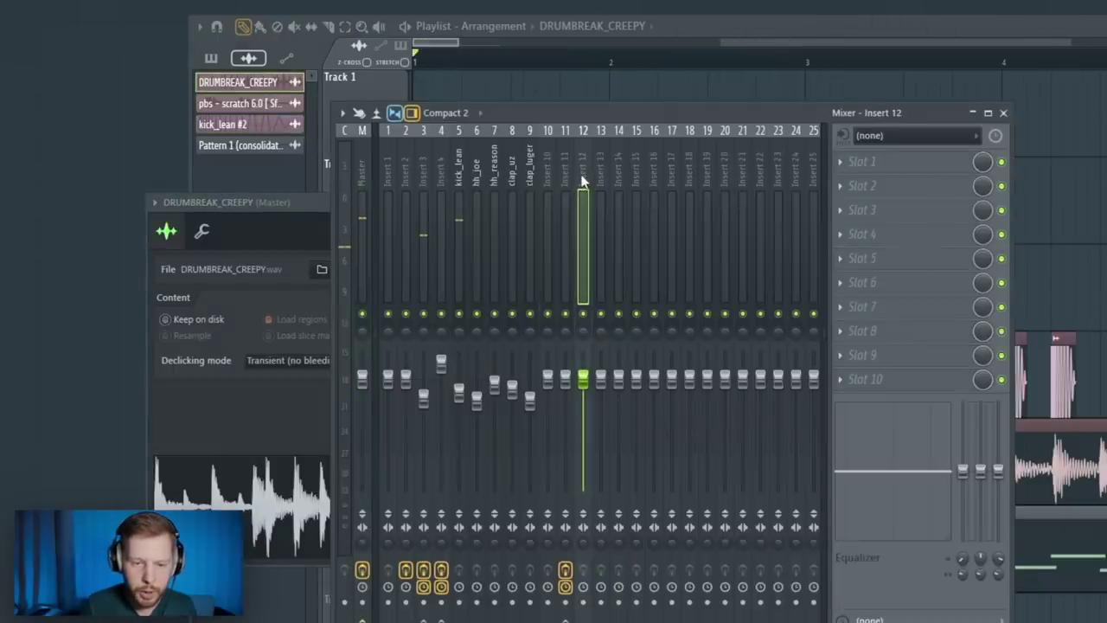
left_click(292, 223)
left_click(840, 186)
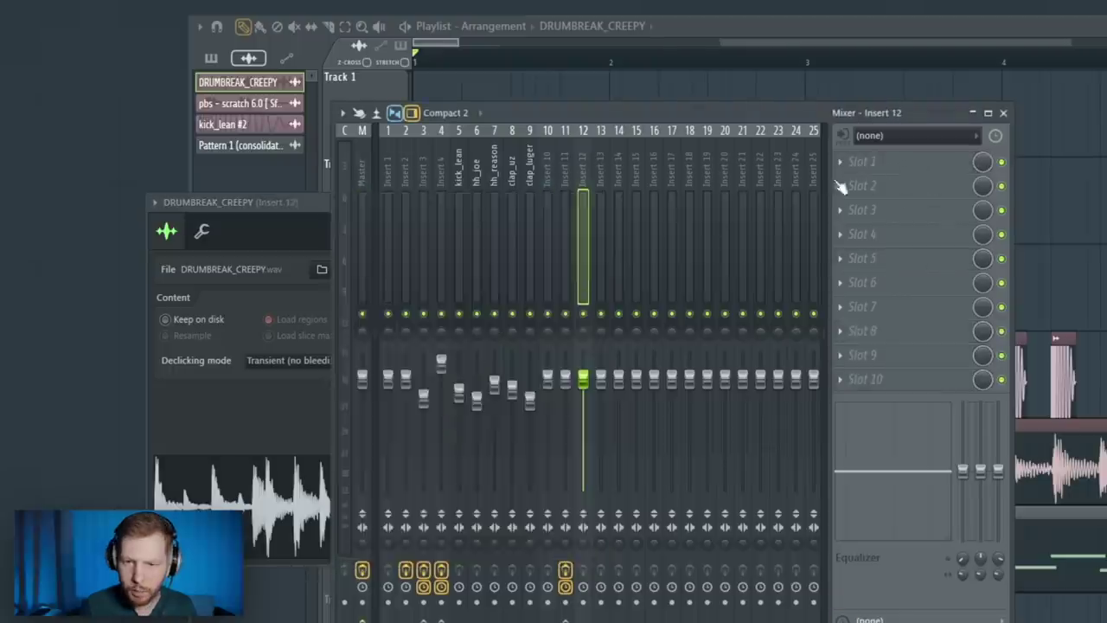
key("s")
key("s")
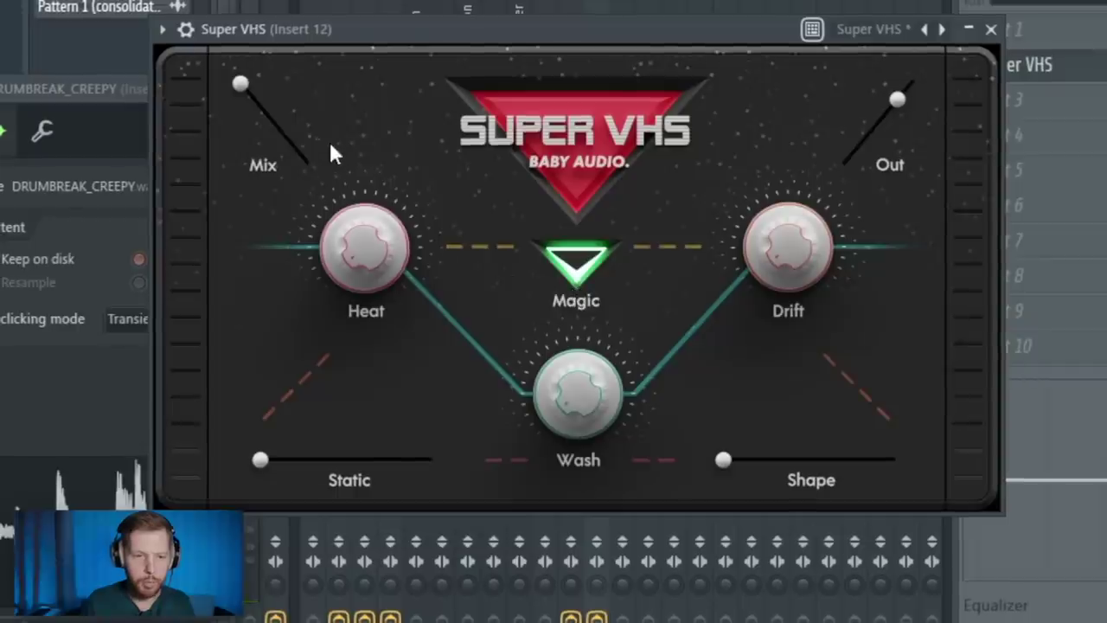
left_click_drag(243, 88, 308, 147)
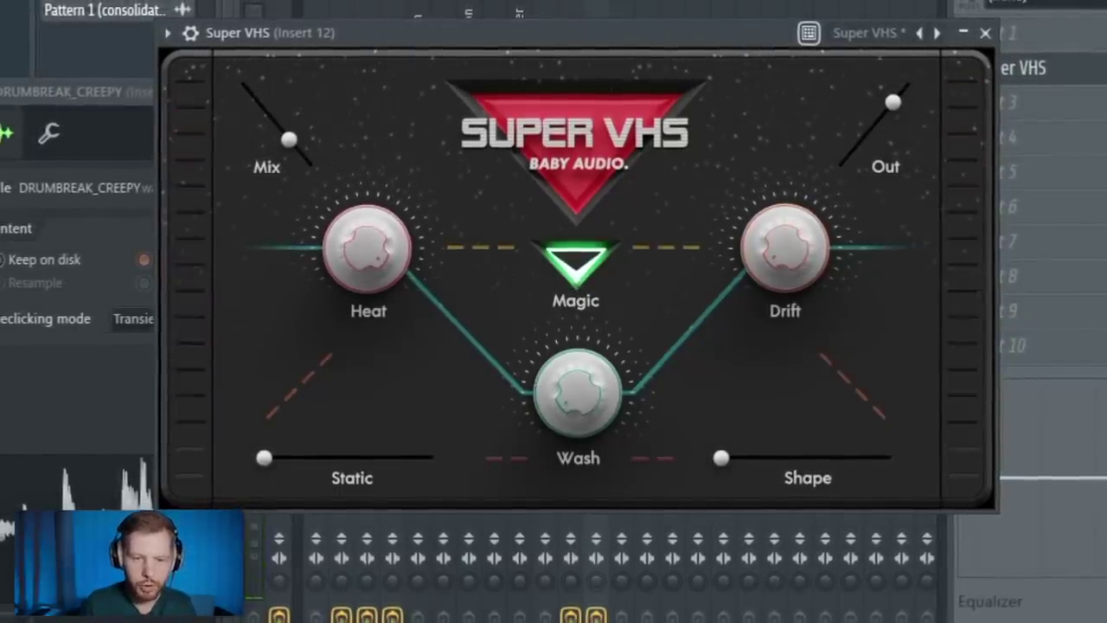
left_click_drag(293, 155, 299, 155)
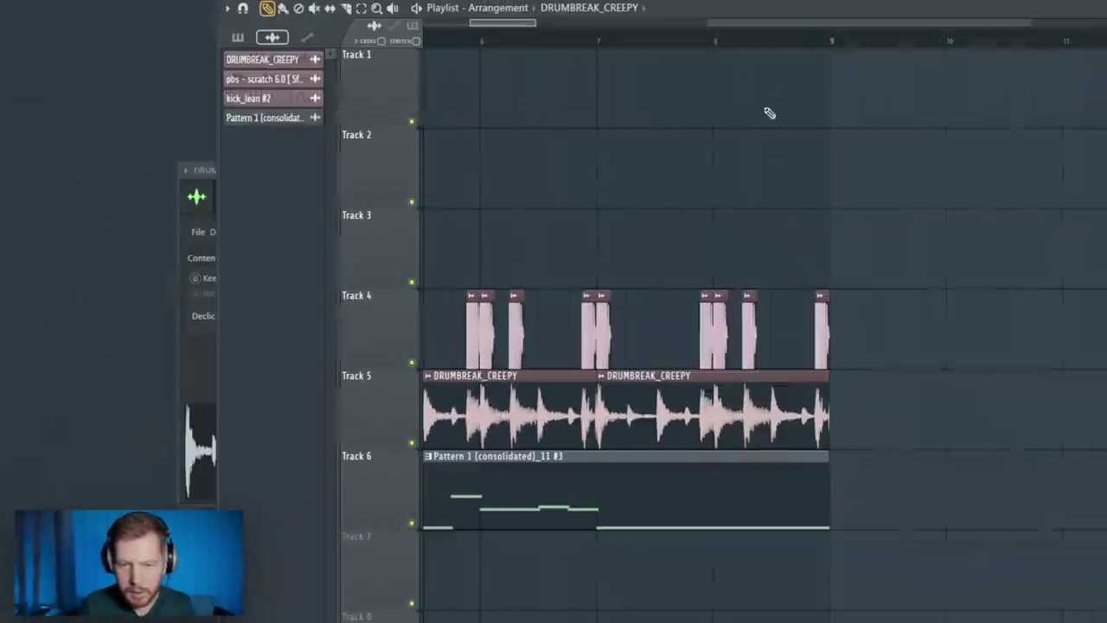
Step: Remove the kick and drum break clips from bars 7–8, leaving only the melody, and play from bar 7
left_click(599, 39)
right_click(824, 335)
right_click(751, 336)
right_click(722, 336)
right_click(707, 336)
right_click(604, 335)
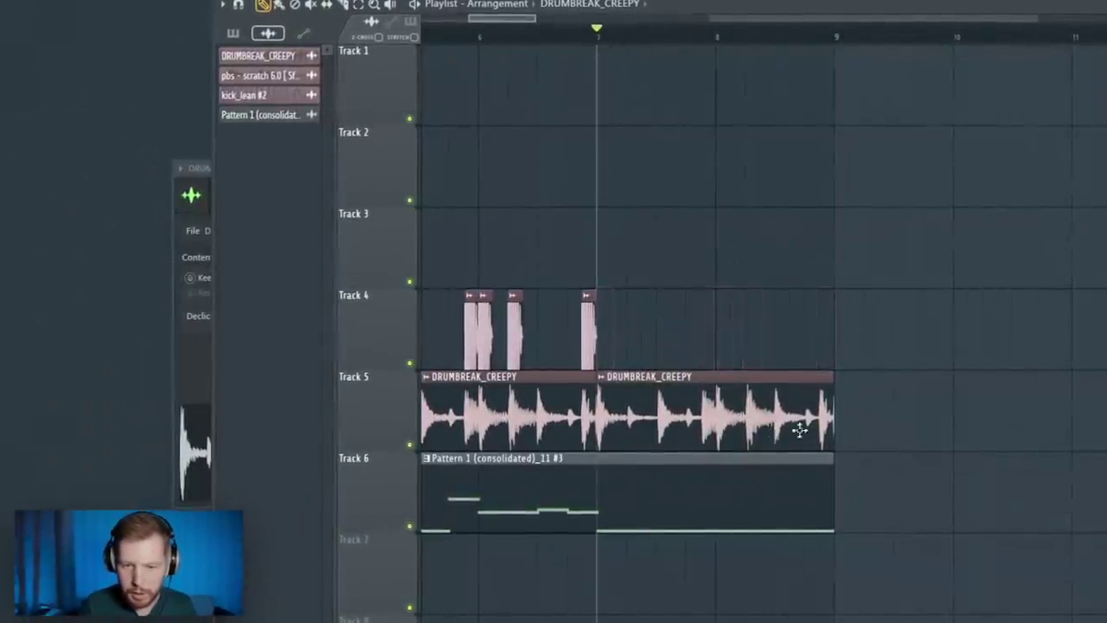
right_click(796, 431)
key("space")
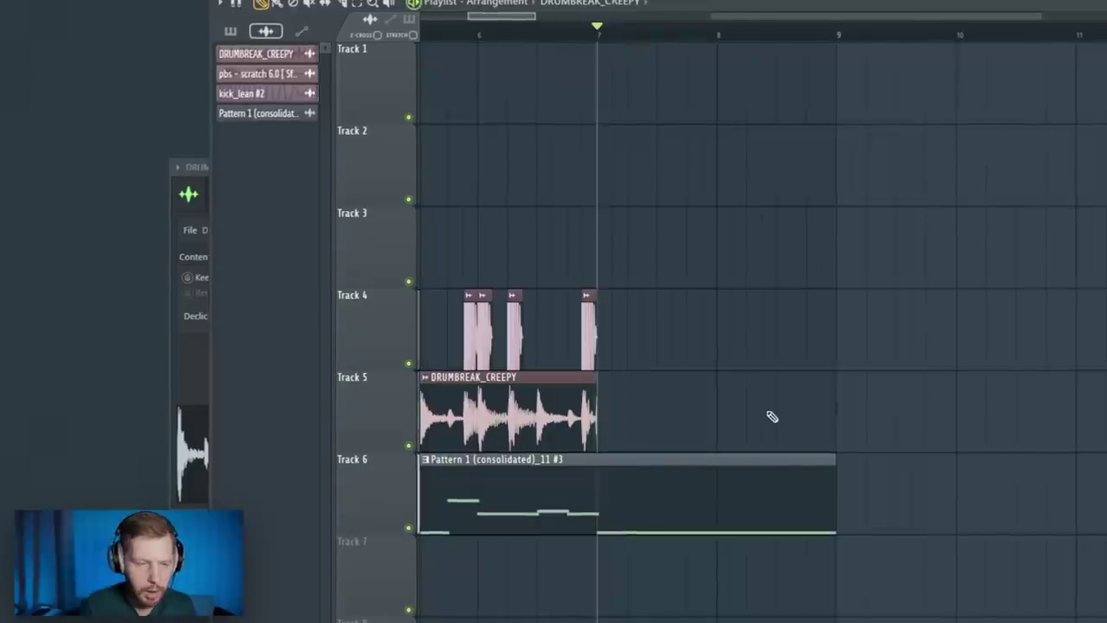
Step: Alternate pbs - scratch 6.0 clips across Tracks 2 and 3, keeping four in bar 8 and removing the two in bar 7
left_click(259, 73)
left_click(611, 253)
left_click_drag(611, 253, 597, 253)
key("space")
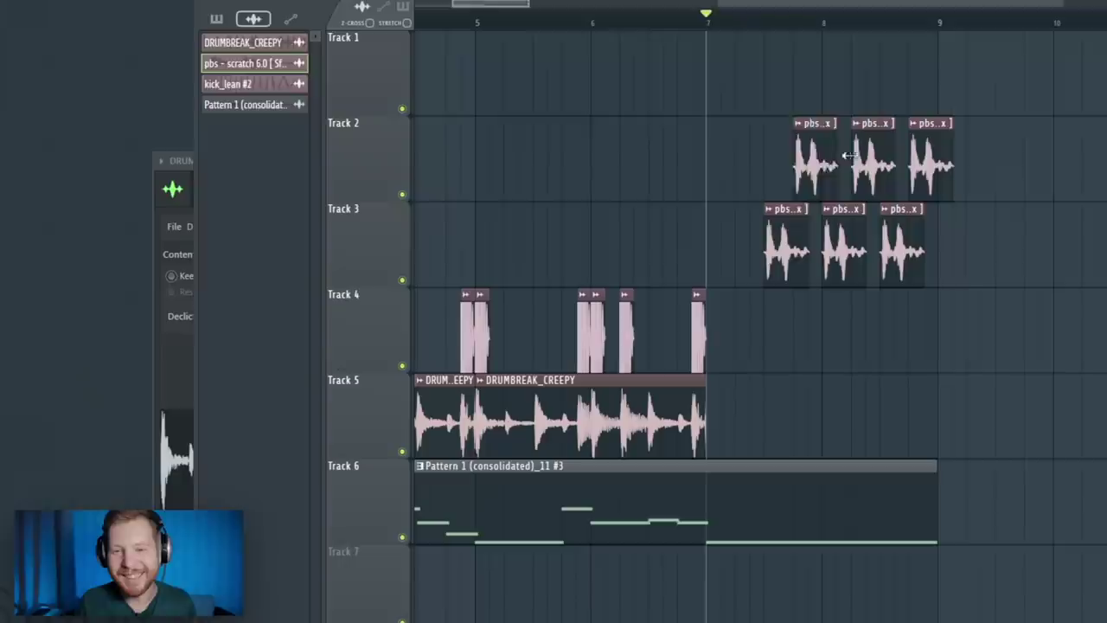
right_click(815, 156)
right_click(787, 247)
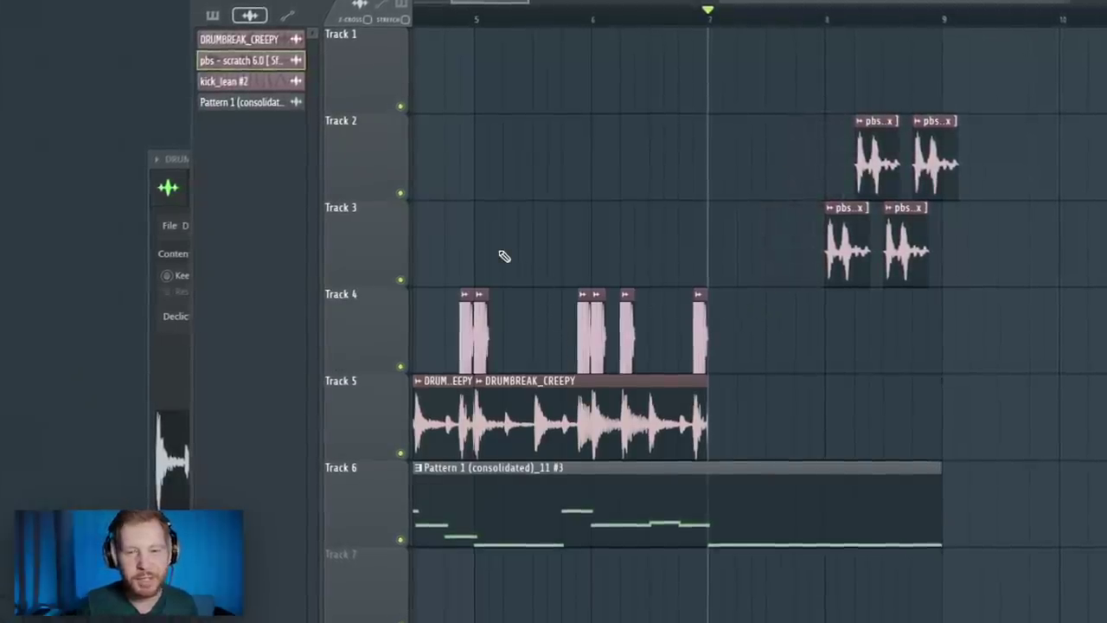
Step: Add a new pattern at bar 8 on Track 1 and write pbs - racks on racks tom notes in it, starting at G#4
left_click(209, 12)
left_click(832, 52)
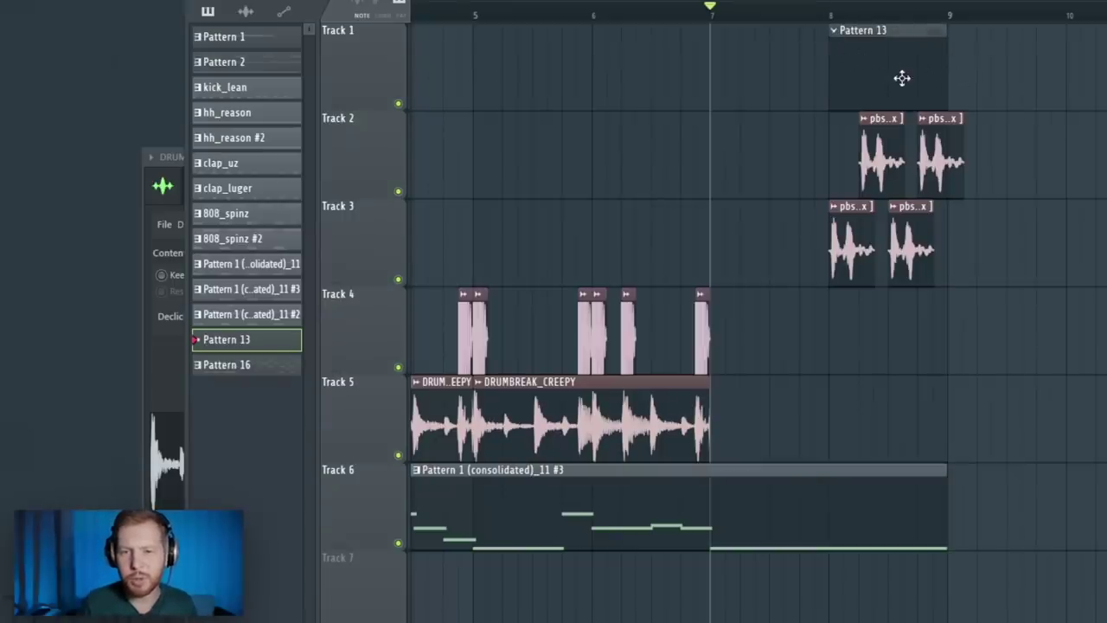
key("F6")
left_click(658, 294)
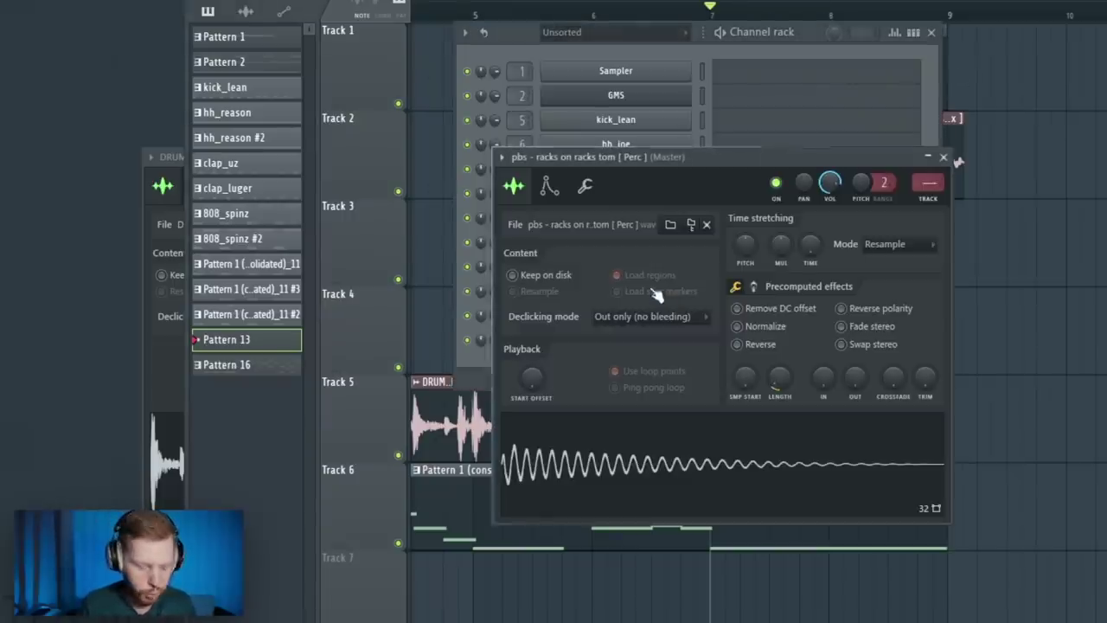
left_click(753, 287)
left_click_drag(744, 314, 744, 255)
left_click_drag(332, 334, 332, 275)
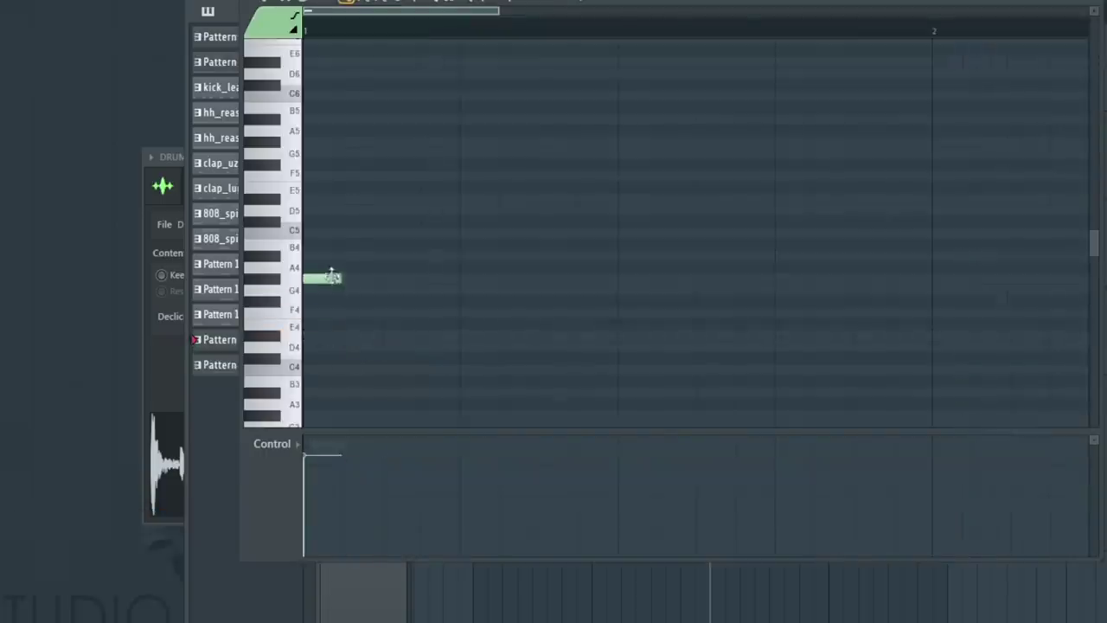
key("space")
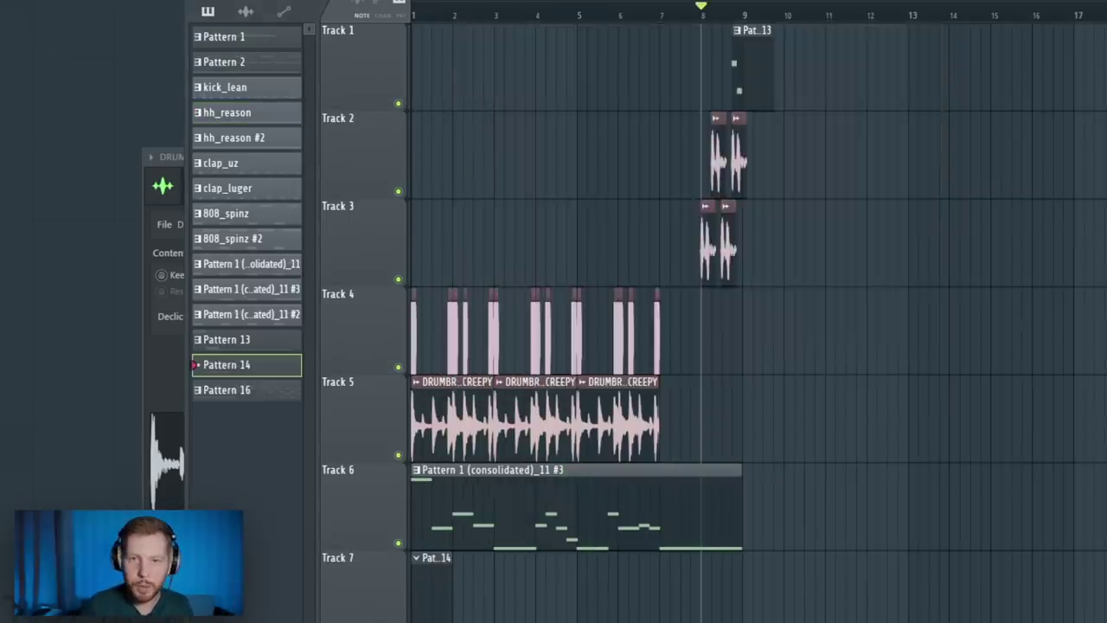
Step: Write the BASS_TONE_03 line in Pattern 14 with C5 notes in bars 1 and 2 and a short pickup before bar 3
key("F6")
left_click(744, 274)
left_click_drag(318, 292, 173, 296)
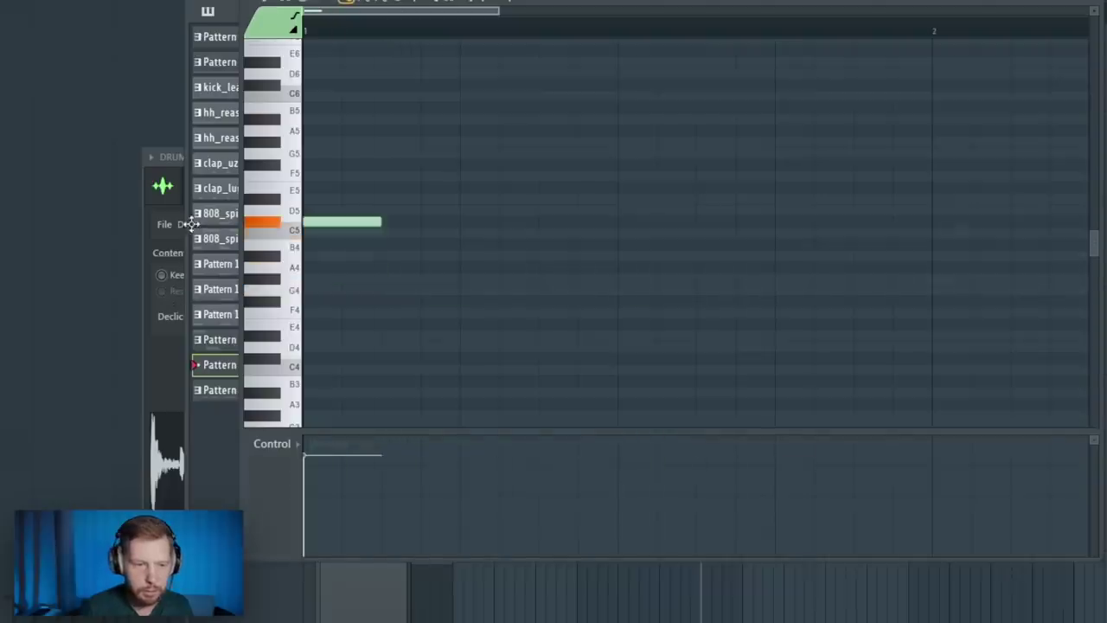
key("space")
left_click(674, 222)
left_click_drag(703, 232, 799, 232)
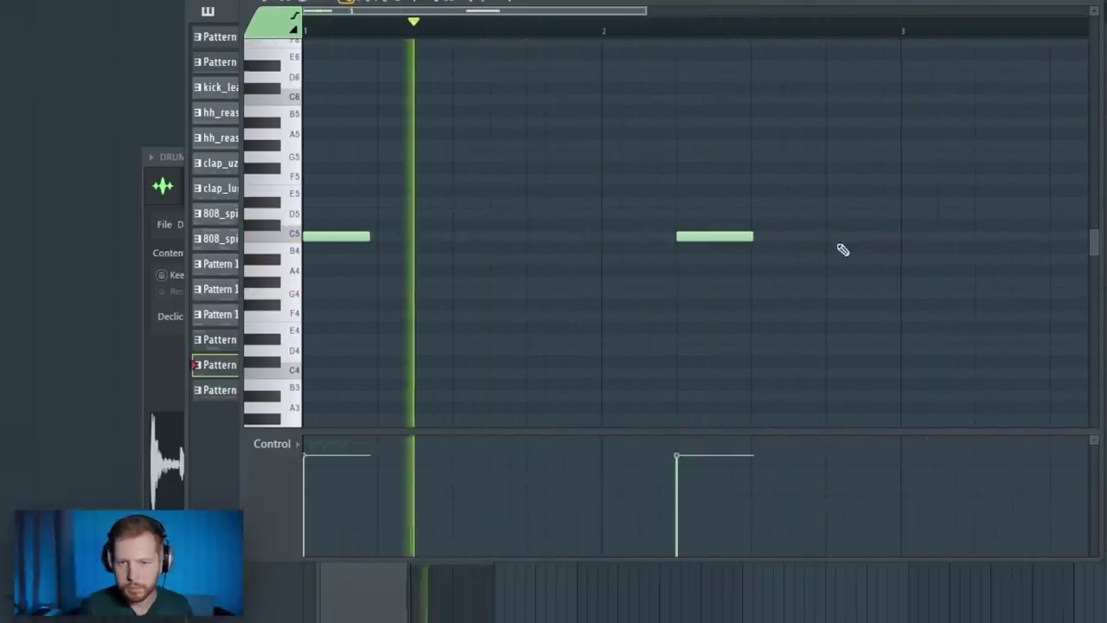
left_click_drag(850, 236, 903, 228)
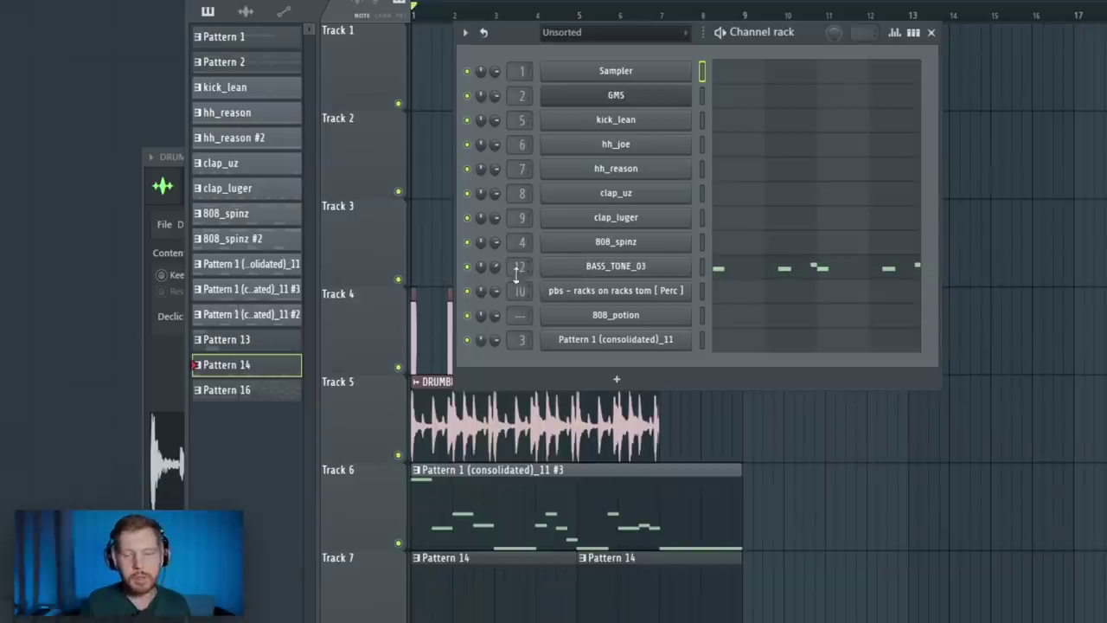
key("F6")
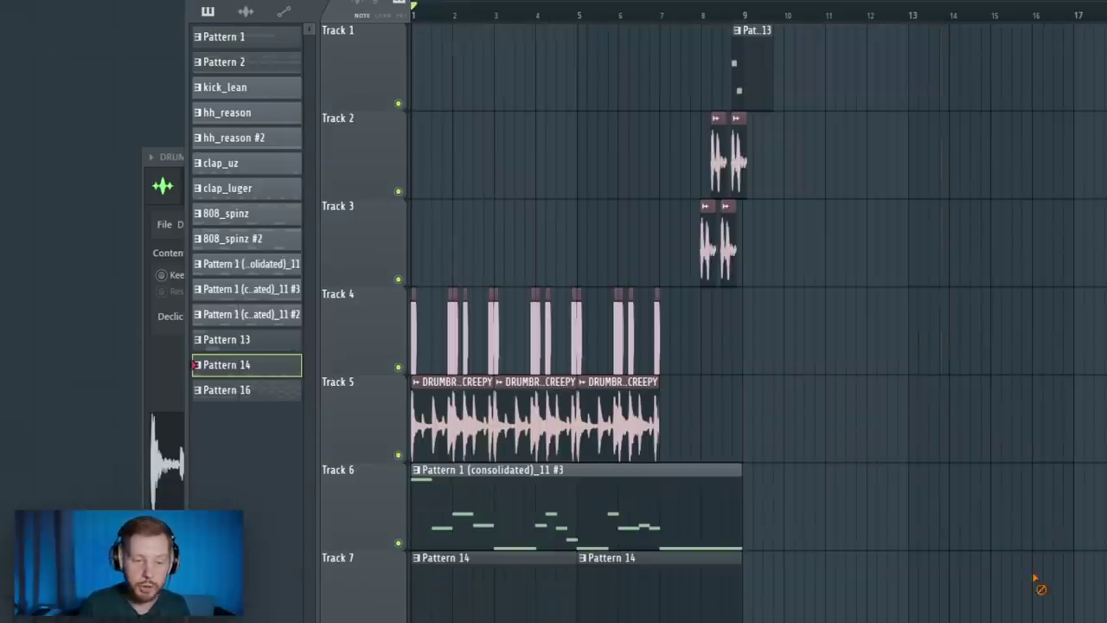
Step: Load DS-10 Drum Shaper in the first slot of the drum break's Insert 12, raising Attack and setting Sustain to about -95%
double_click(450, 457)
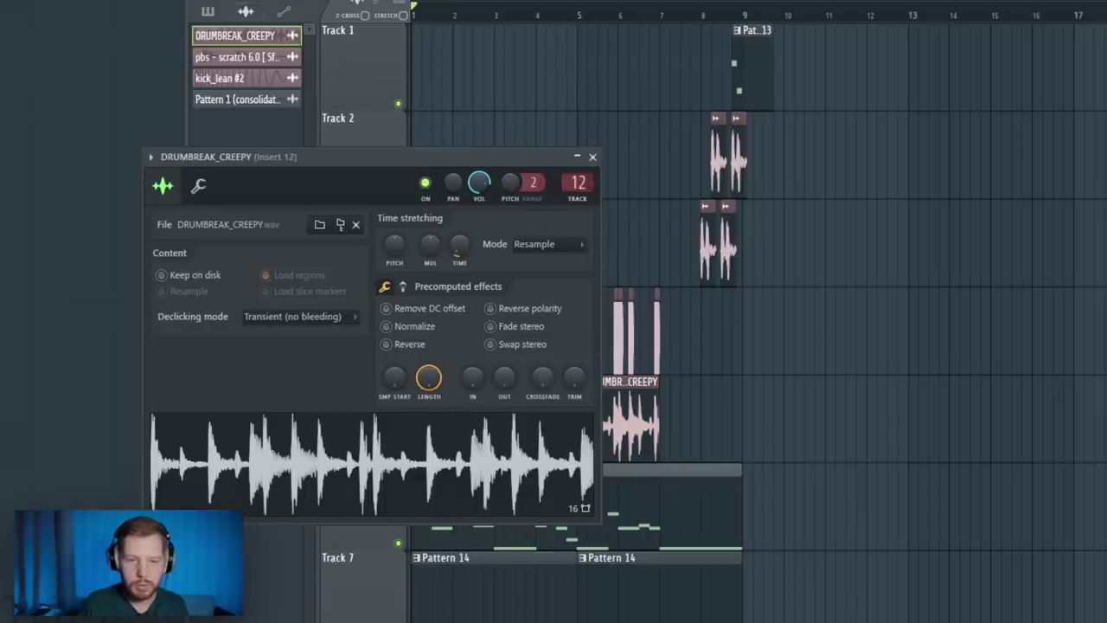
key("F9")
left_click(871, 117)
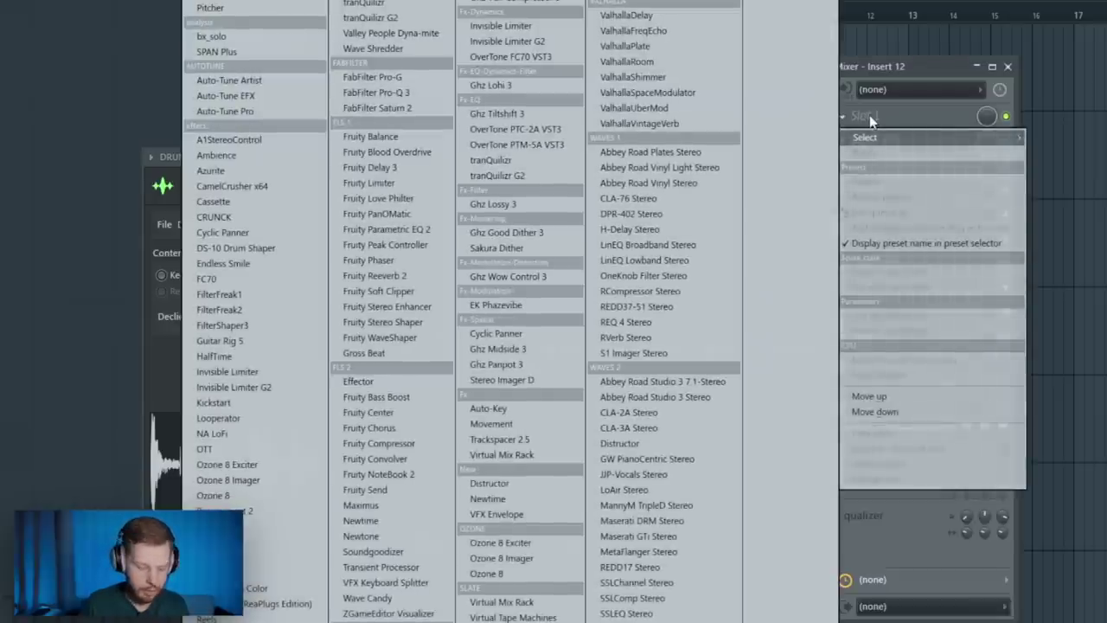
key("Return")
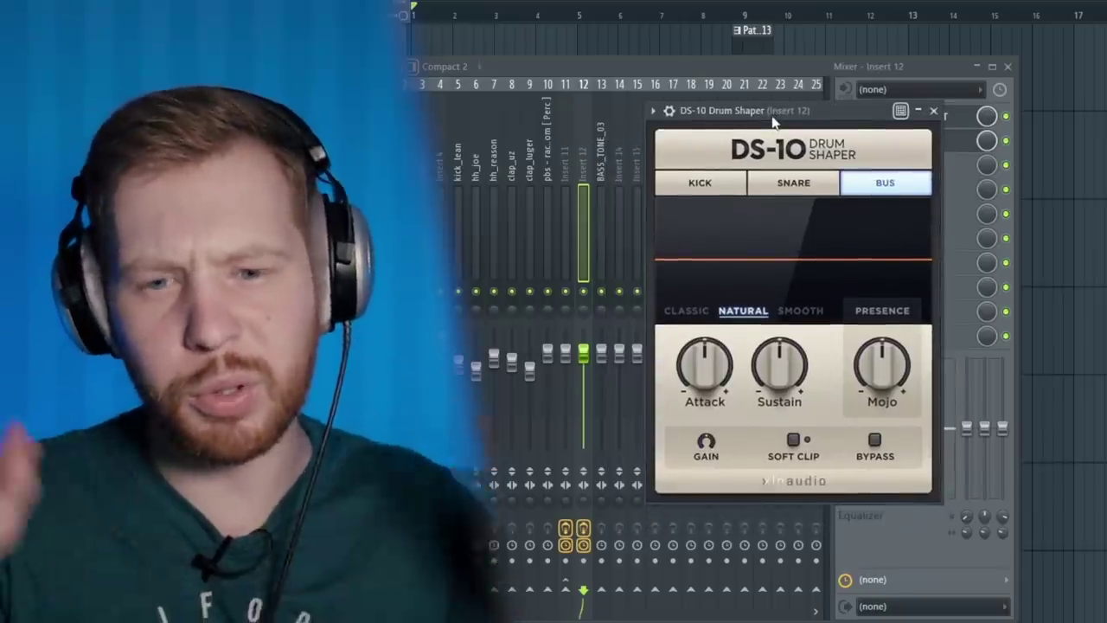
left_click_drag(705, 365, 705, 350)
left_click_drag(778, 365, 806, 398)
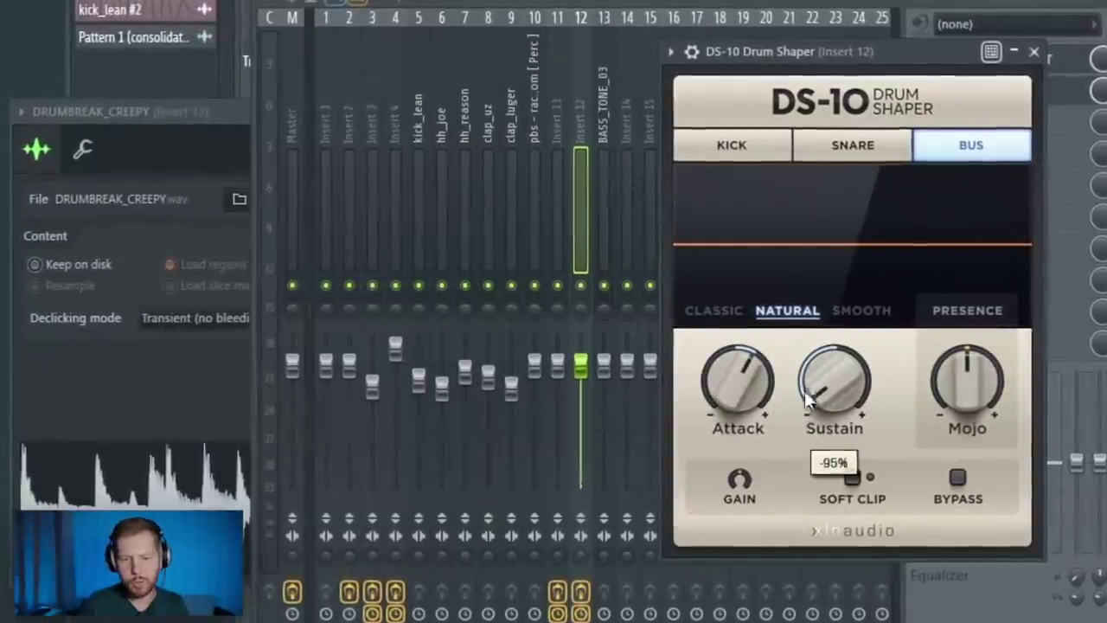
left_click_drag(735, 381, 743, 356)
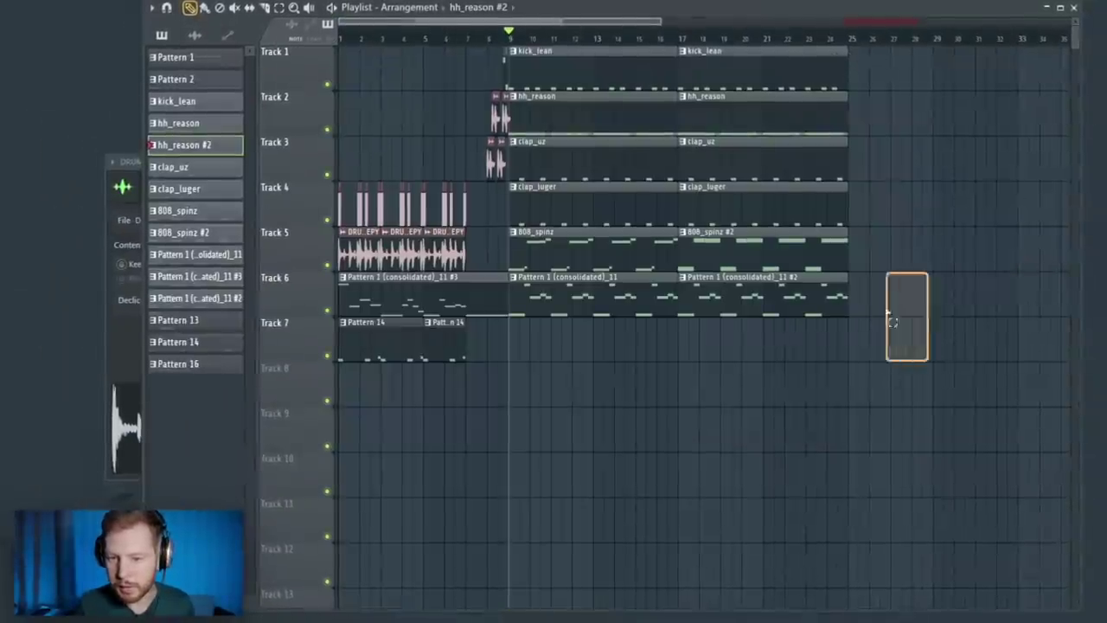
Step: Clear the drums around a scratch fill in bars 23–24 and move the copied section from about bar 55 to bar 25
left_click_drag(889, 314, 836, 79)
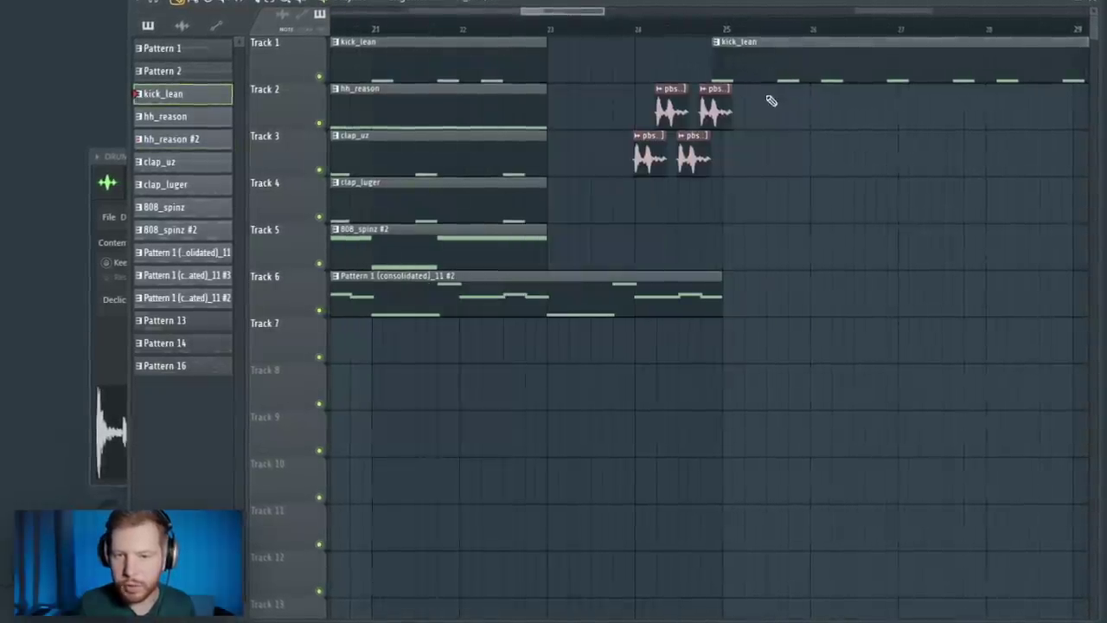
scroll(772, 101, "down", 3)
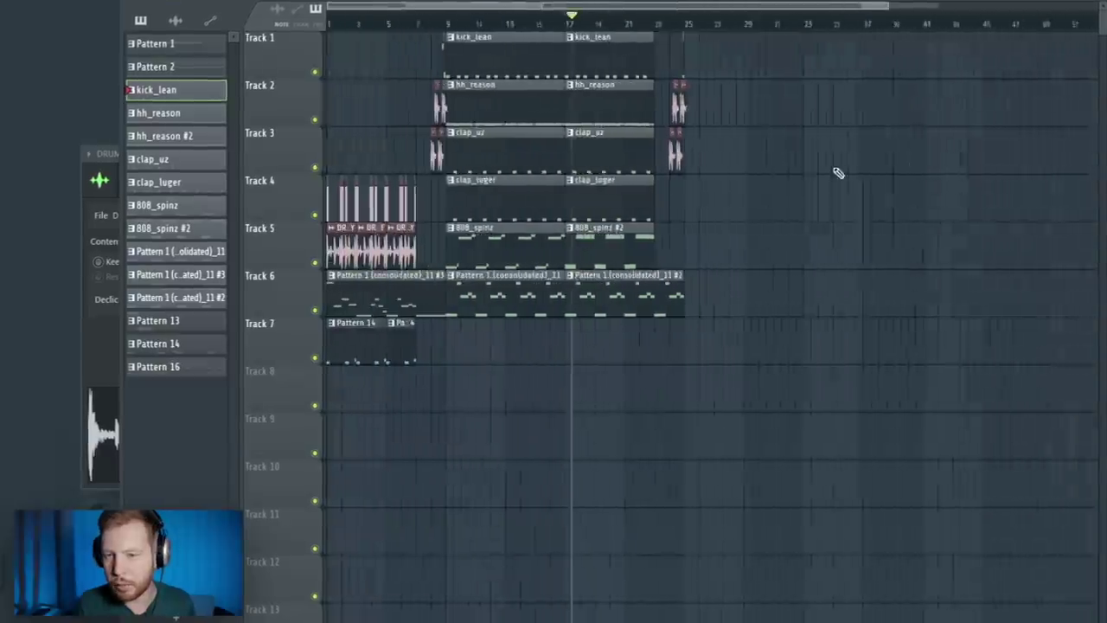
scroll(836, 177, "down", 2)
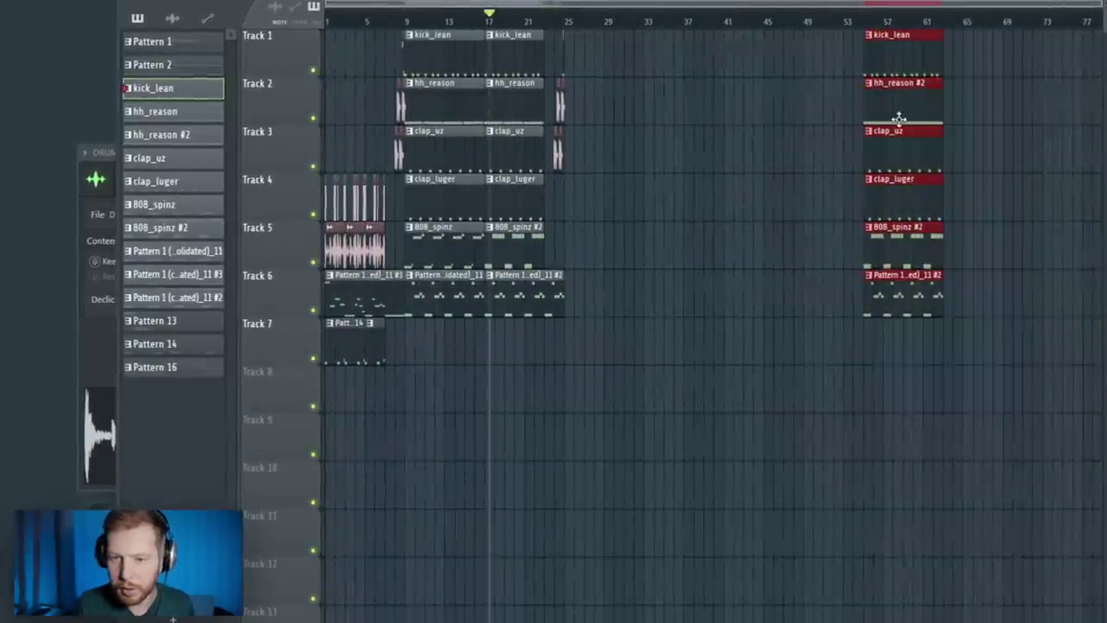
left_click_drag(899, 116, 626, 140)
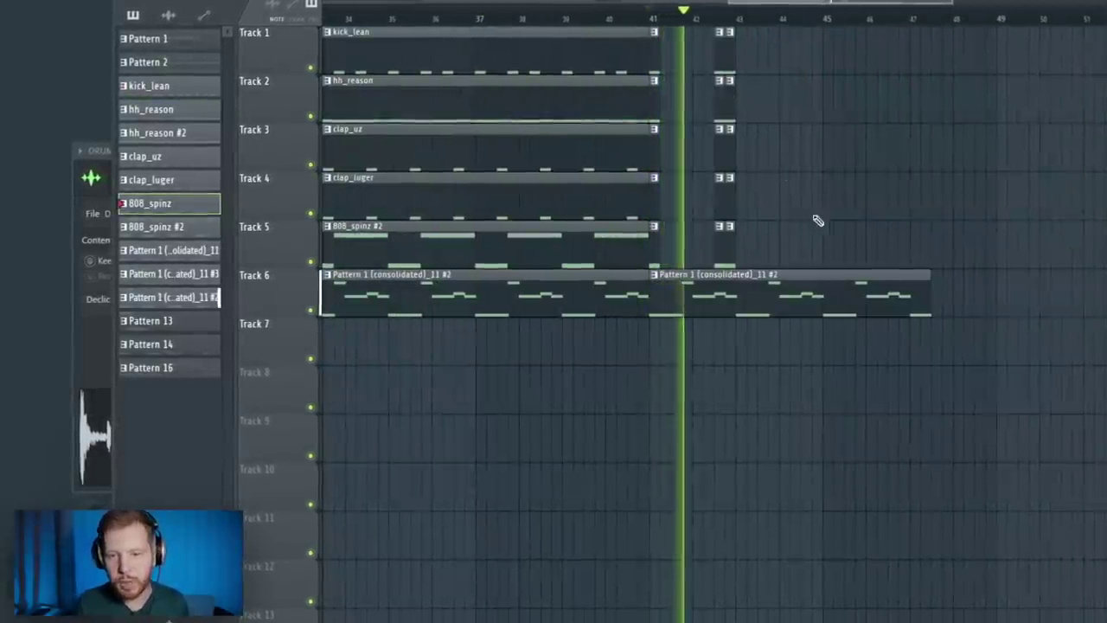
key("space")
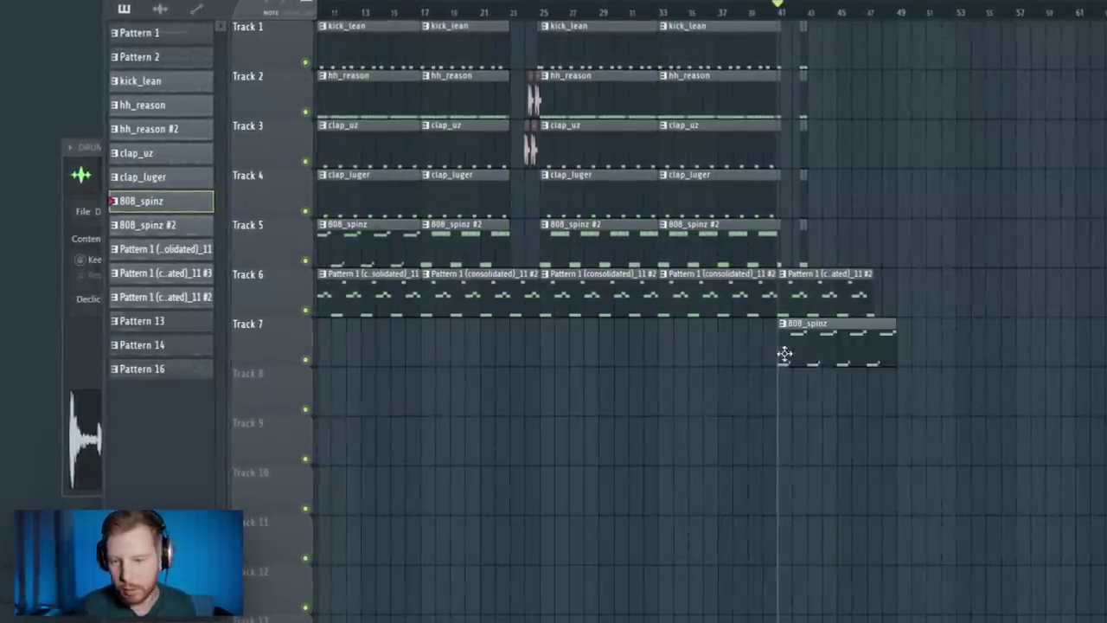
Step: Copy the bar 24 scratch fill into the drum gap around bar 42 on the free tracks from Track 7 down
scroll(833, 356, "up", 4)
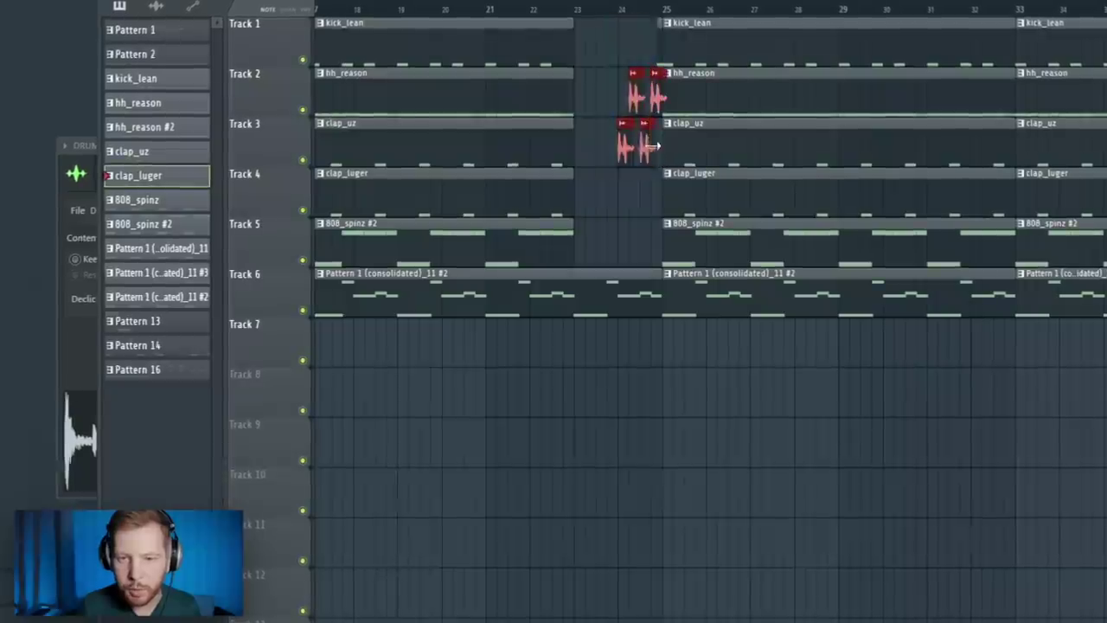
left_click_drag(625, 146, 788, 336)
scroll(810, 403, "up", 3)
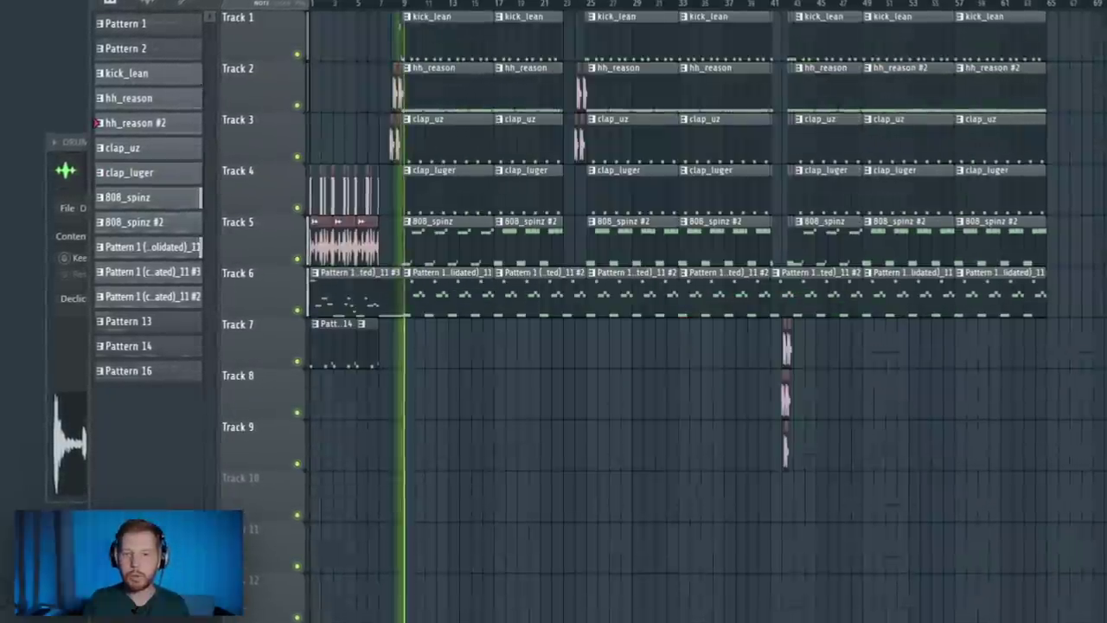
Step: Add an EQ band near 1 kHz to FabFilter Pro-Q 3 on mixer Insert 3 and set one of its band options
key("F9")
left_click(762, 197)
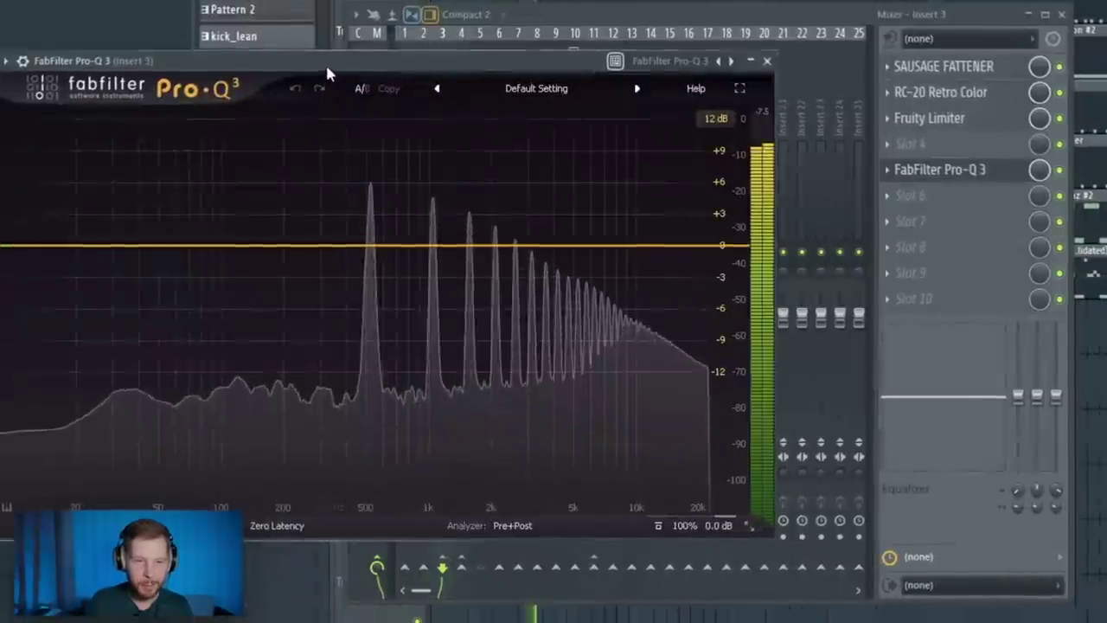
left_click_drag(325, 63, 611, 77)
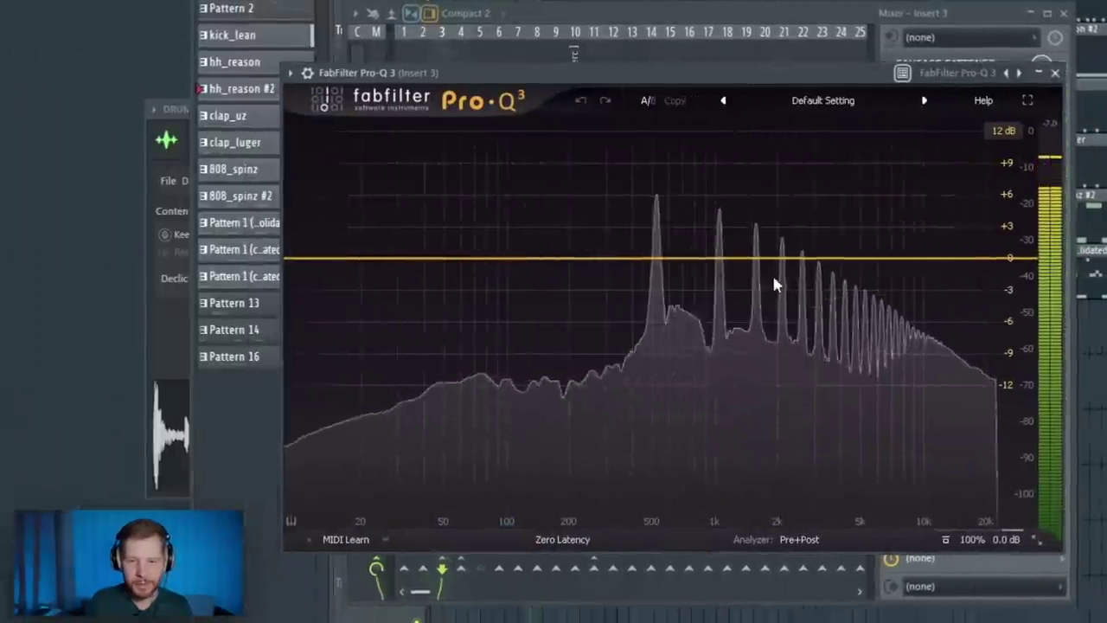
double_click(720, 290)
right_click(720, 290)
left_click(787, 339)
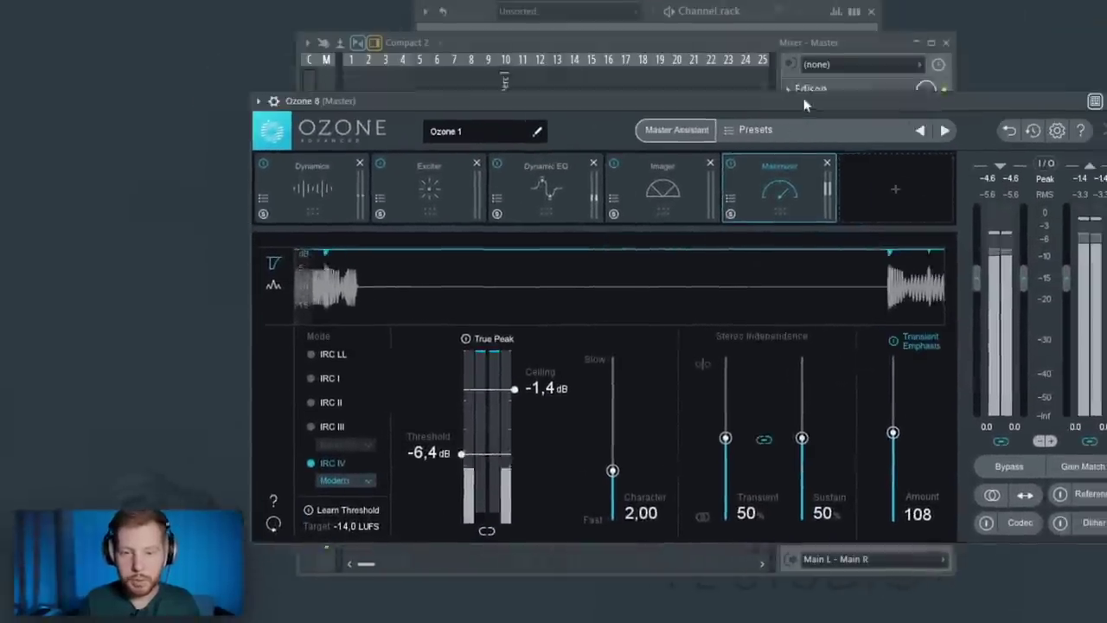
Step: Examine the Dynamic EQ and Dynamics module settings of Ozone 8 on the master channel
left_click_drag(805, 103, 807, 90)
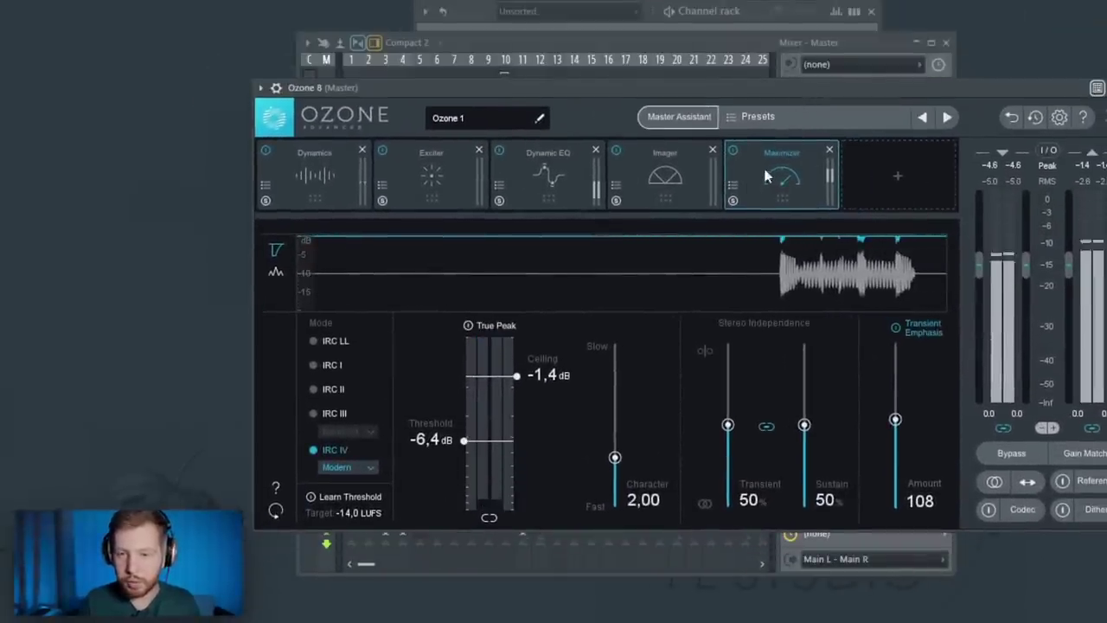
left_click(552, 190)
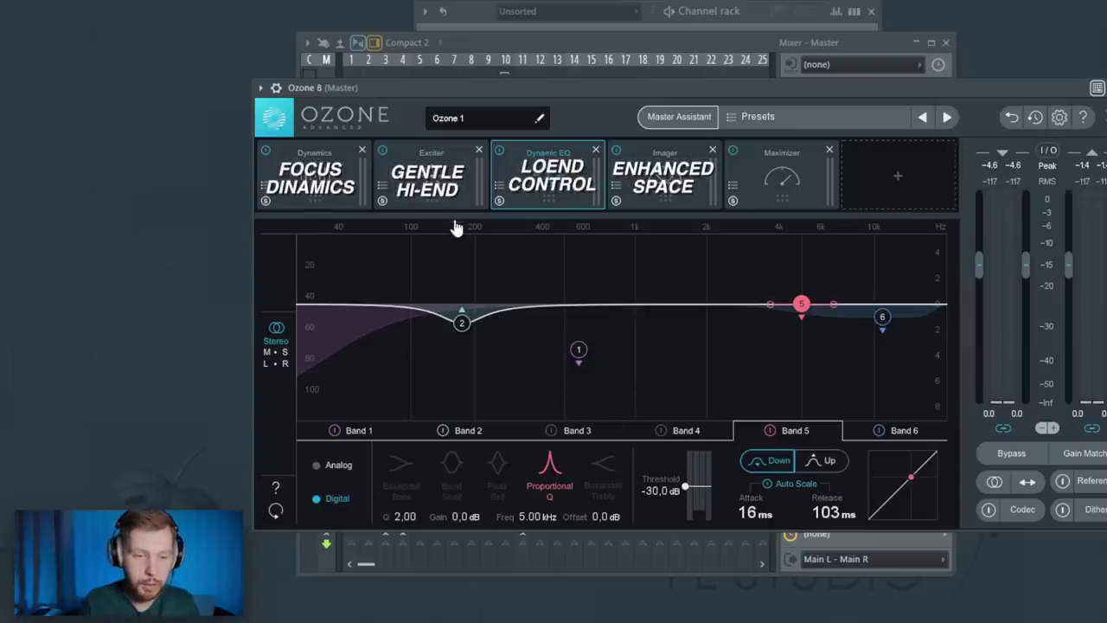
left_click(336, 186)
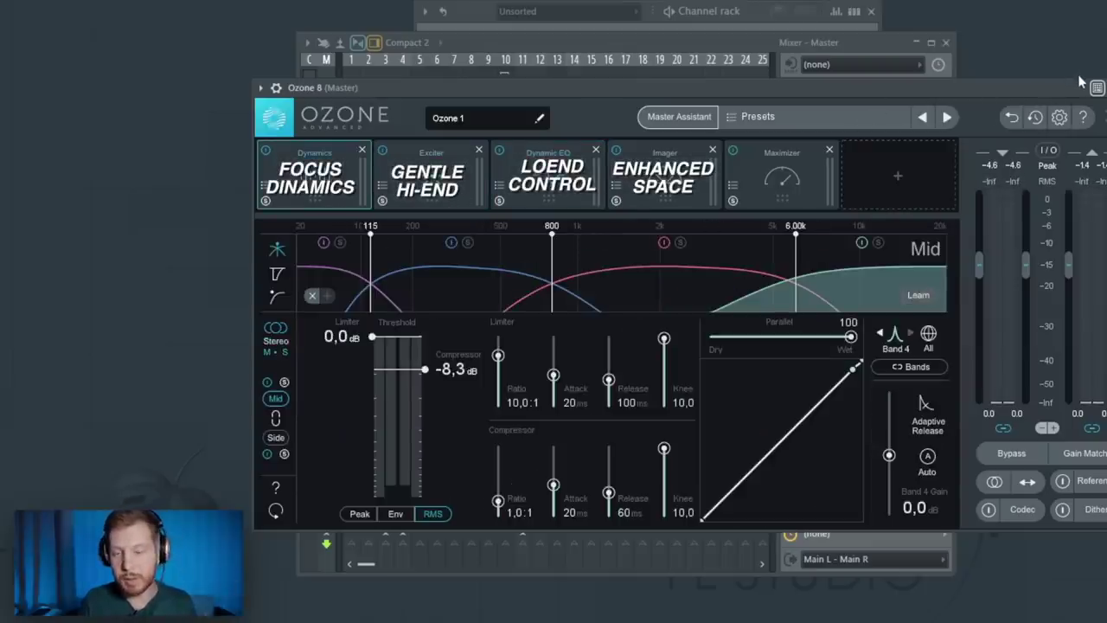